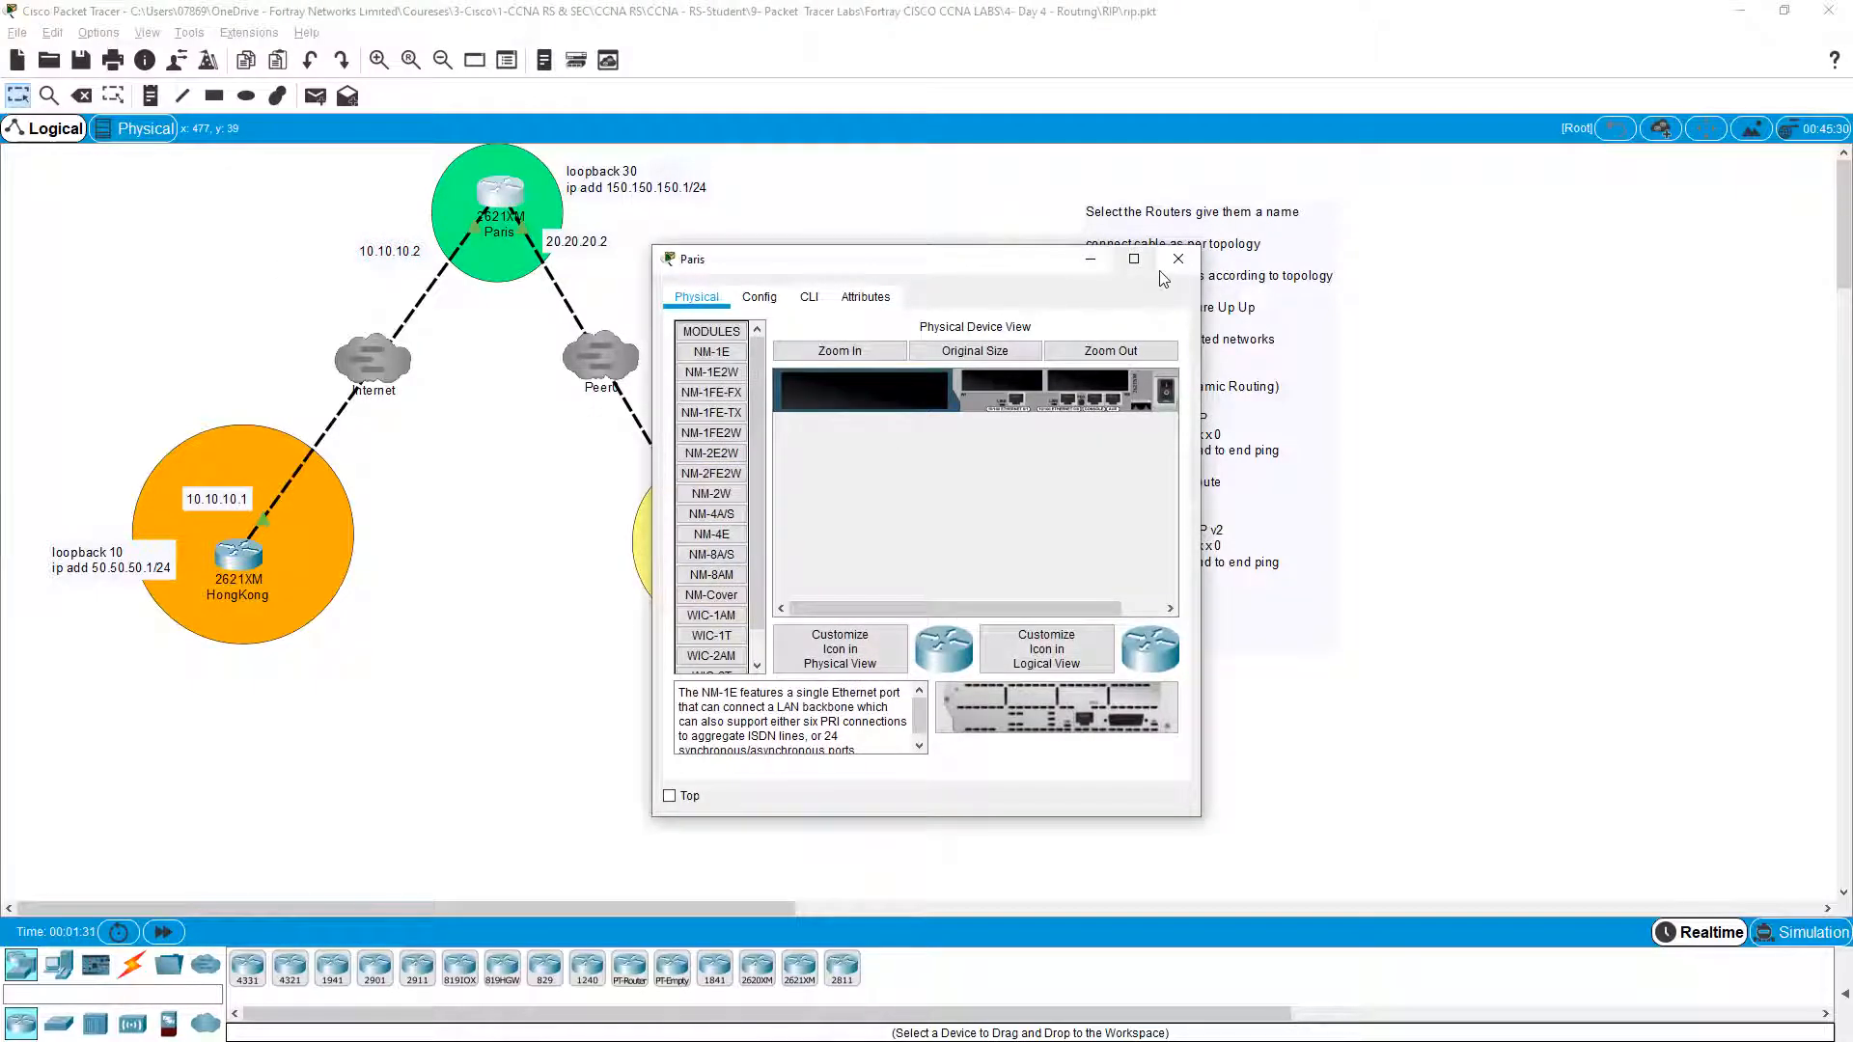
Step: Close the Paris router's device window to reveal the full three-router topology
click(1182, 260)
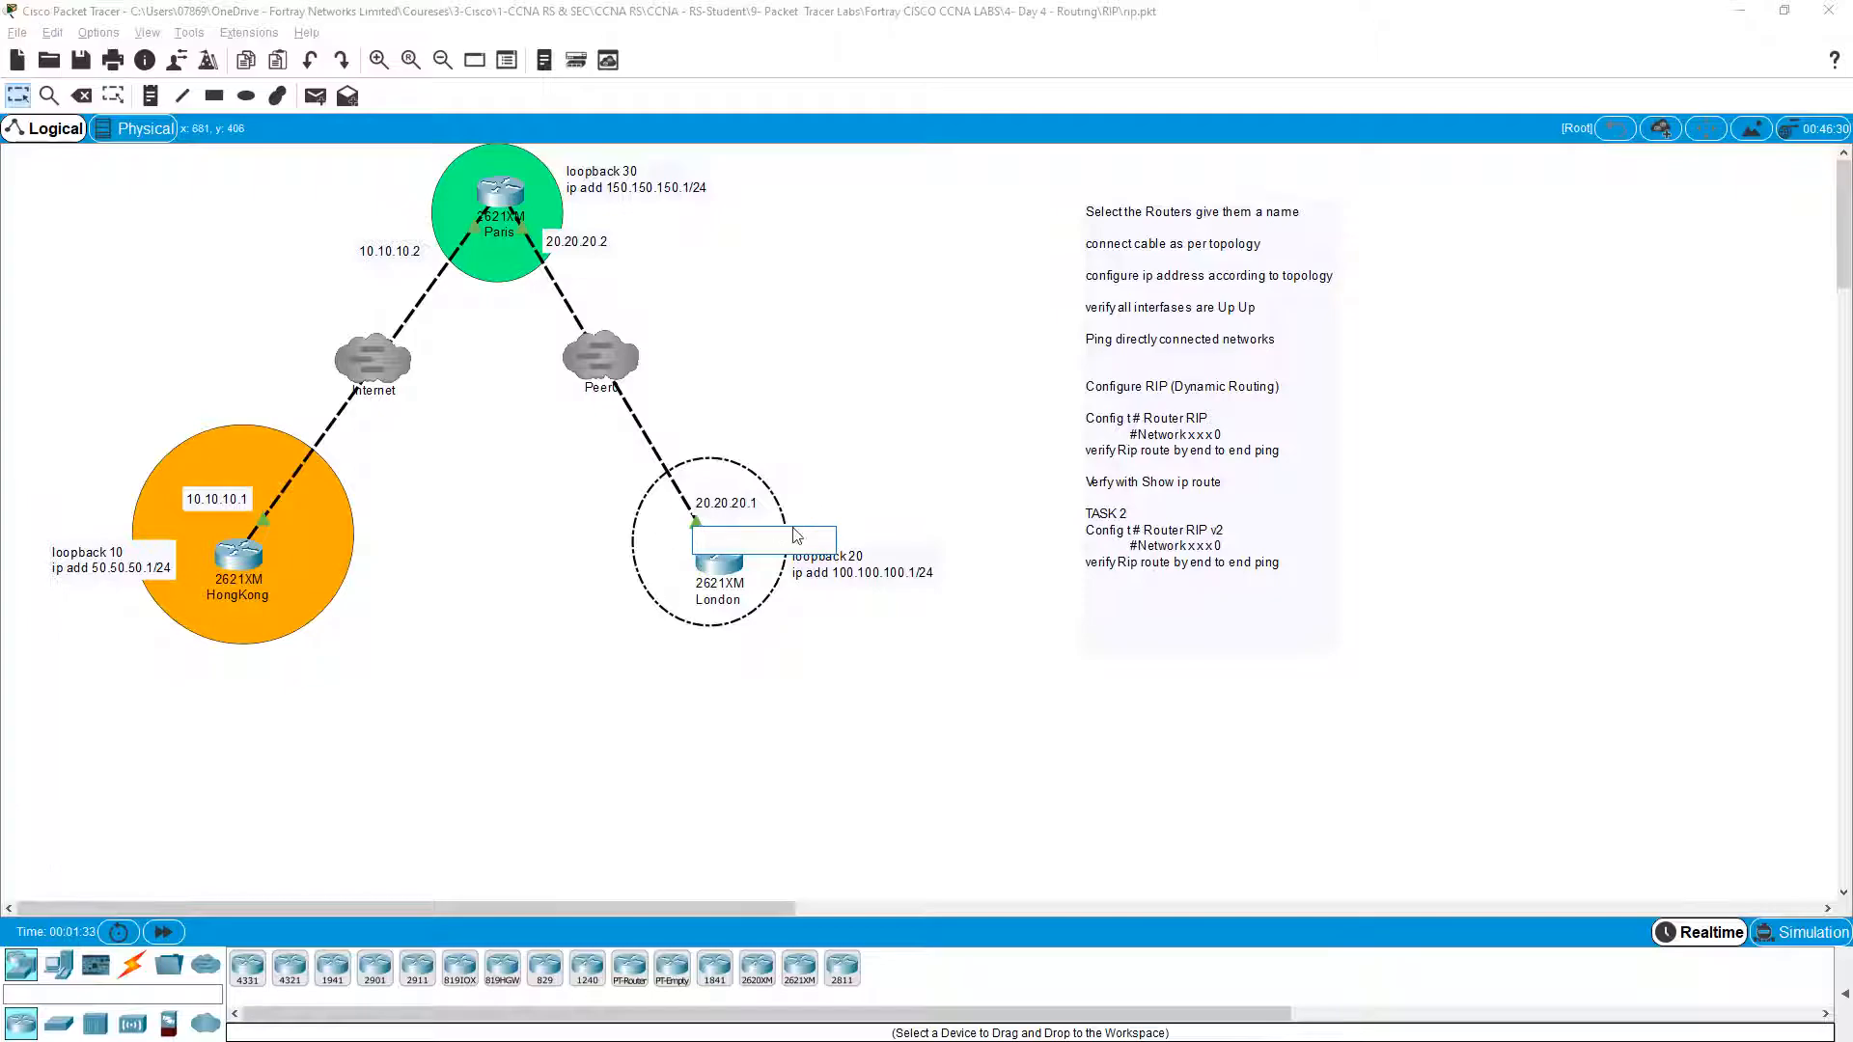
Step: Bring up London's command line in an enlarged console window
click(719, 557)
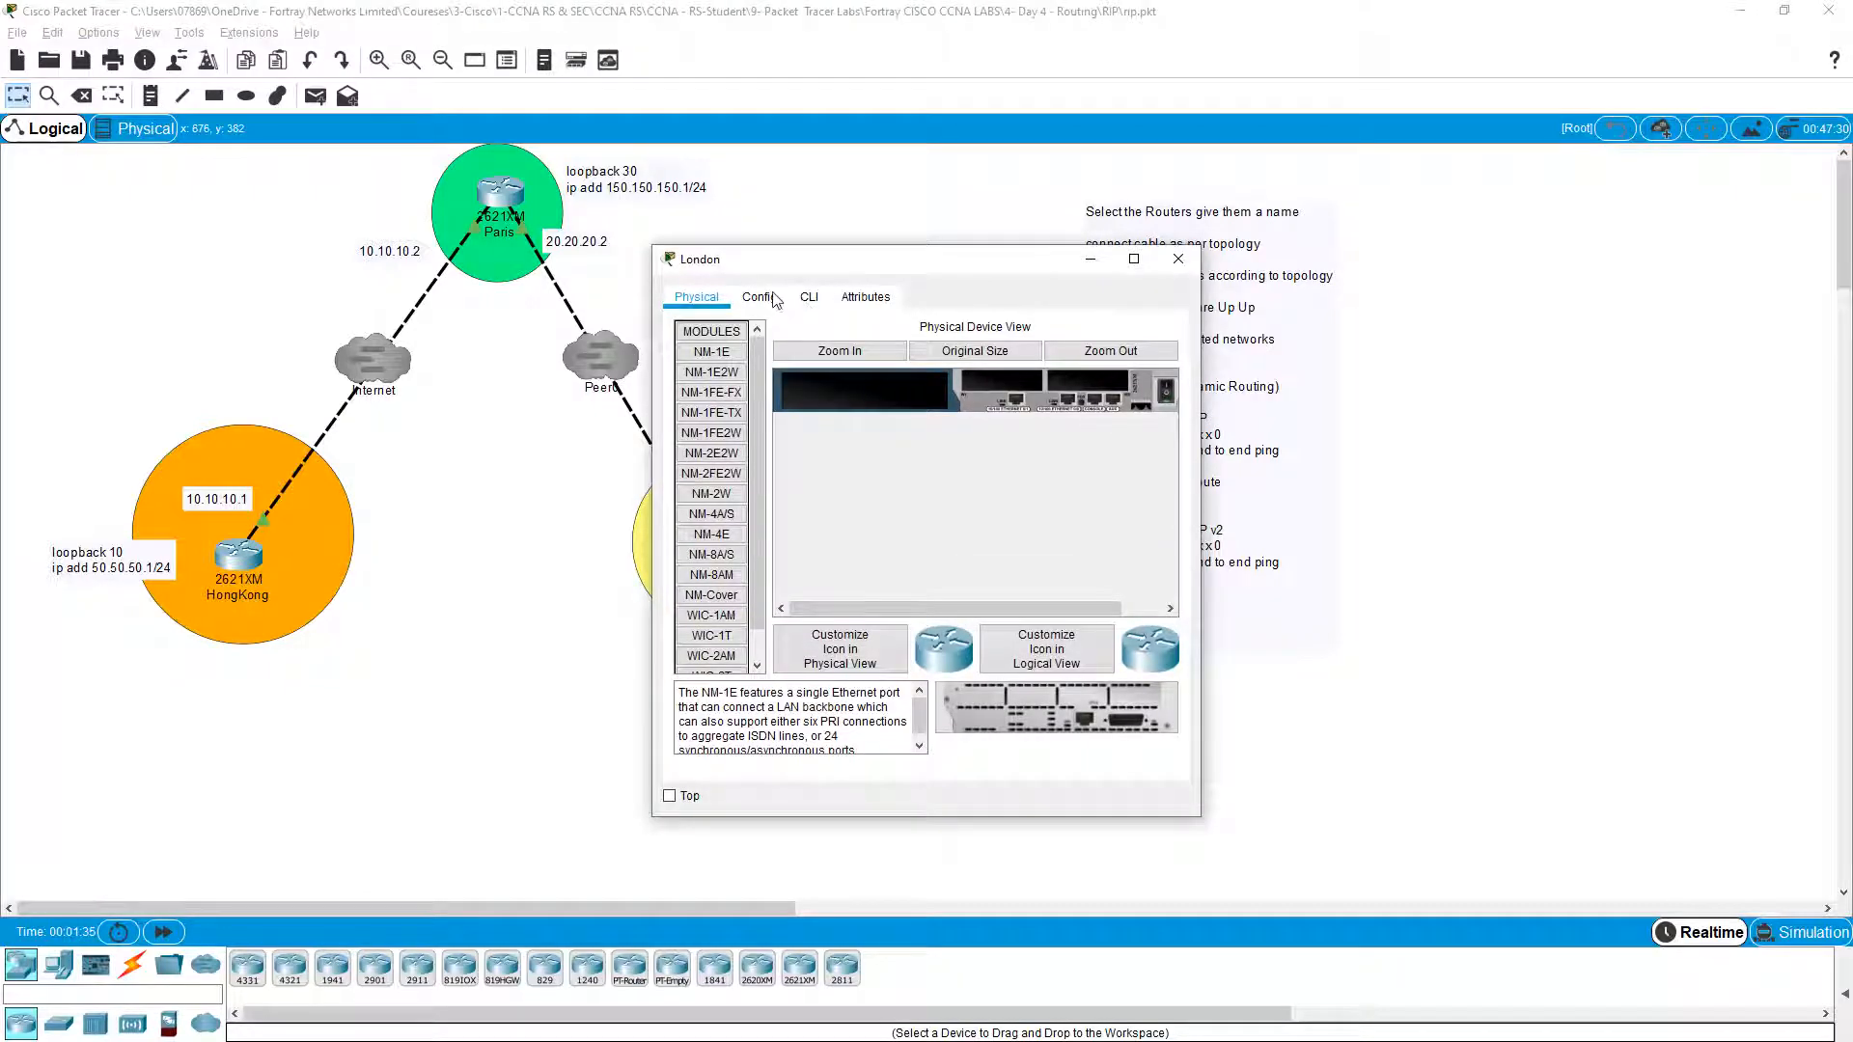
click(809, 298)
drag(867, 269, 1022, 130)
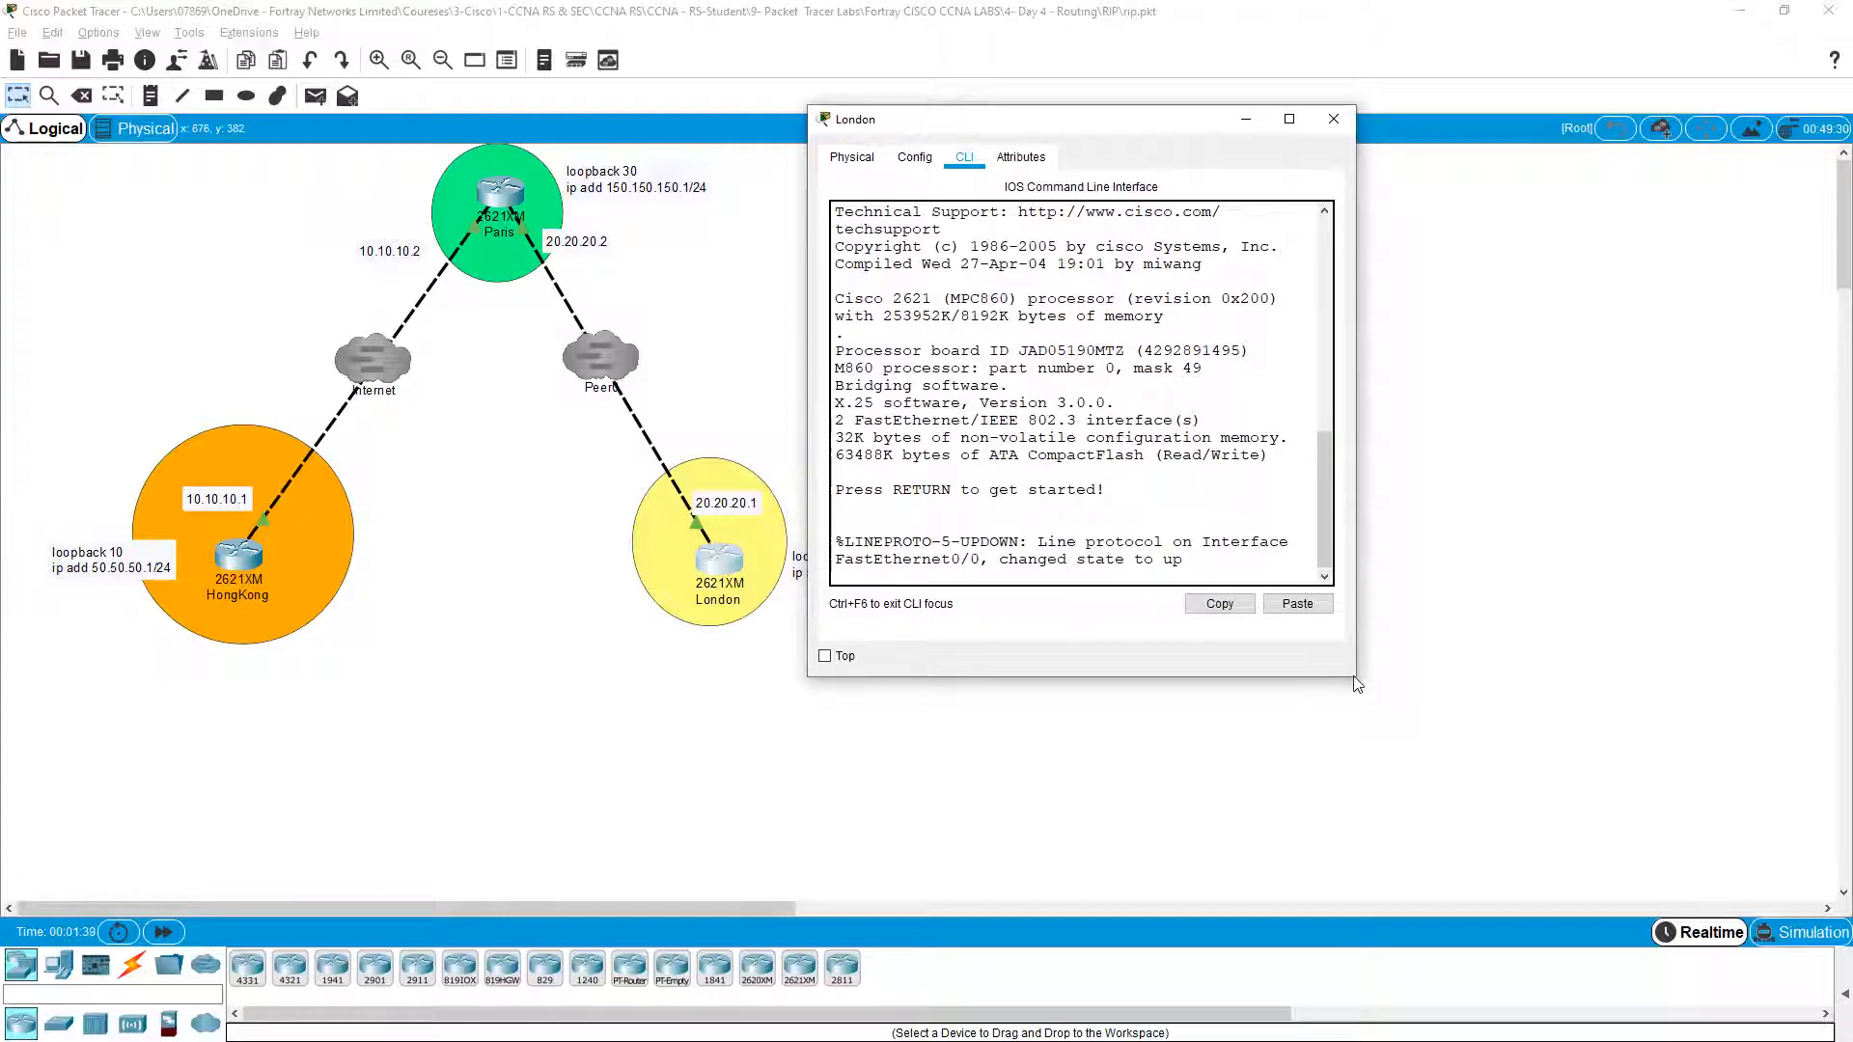
drag(1354, 675, 1669, 851)
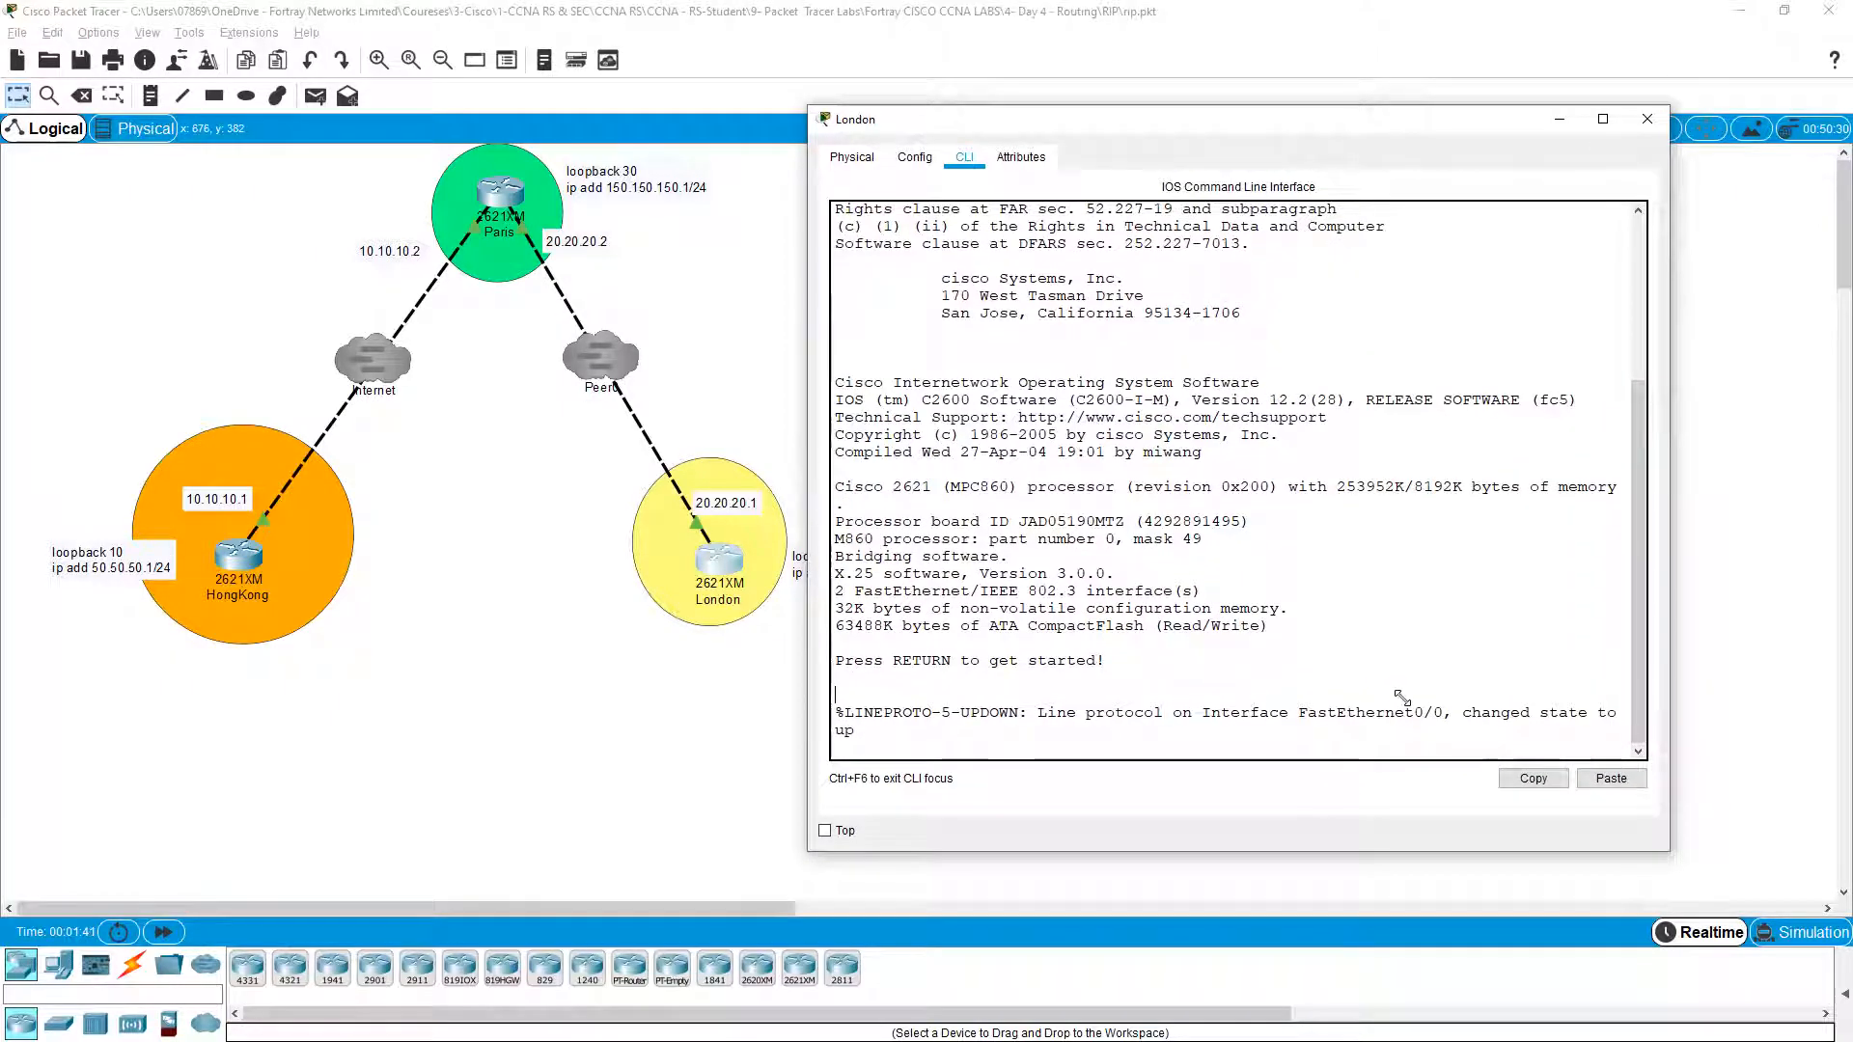
Step: Enter privileged mode on London and run show ip protocols, which reports nothing configured
key(Return)
key(Return)
key(Return)
text(en)
key(Return)
key(Return)
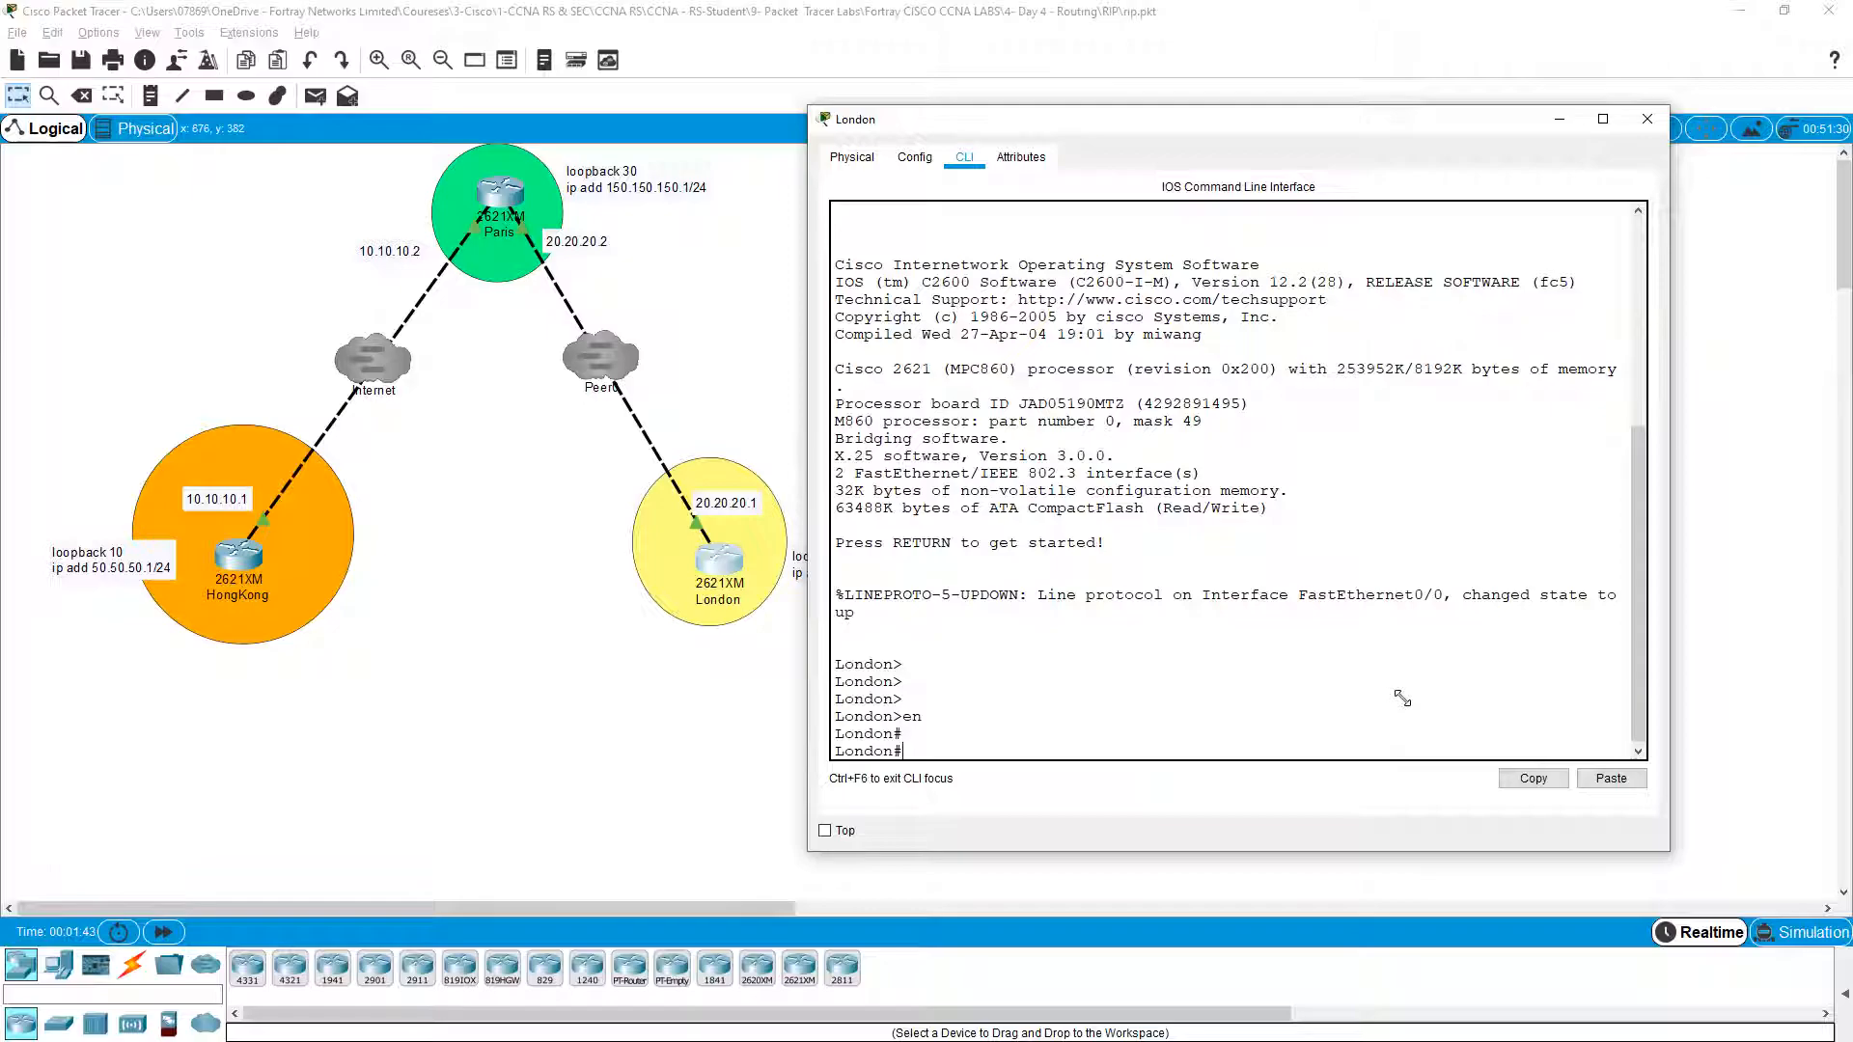
key(Return)
key(Return)
text(sh i )
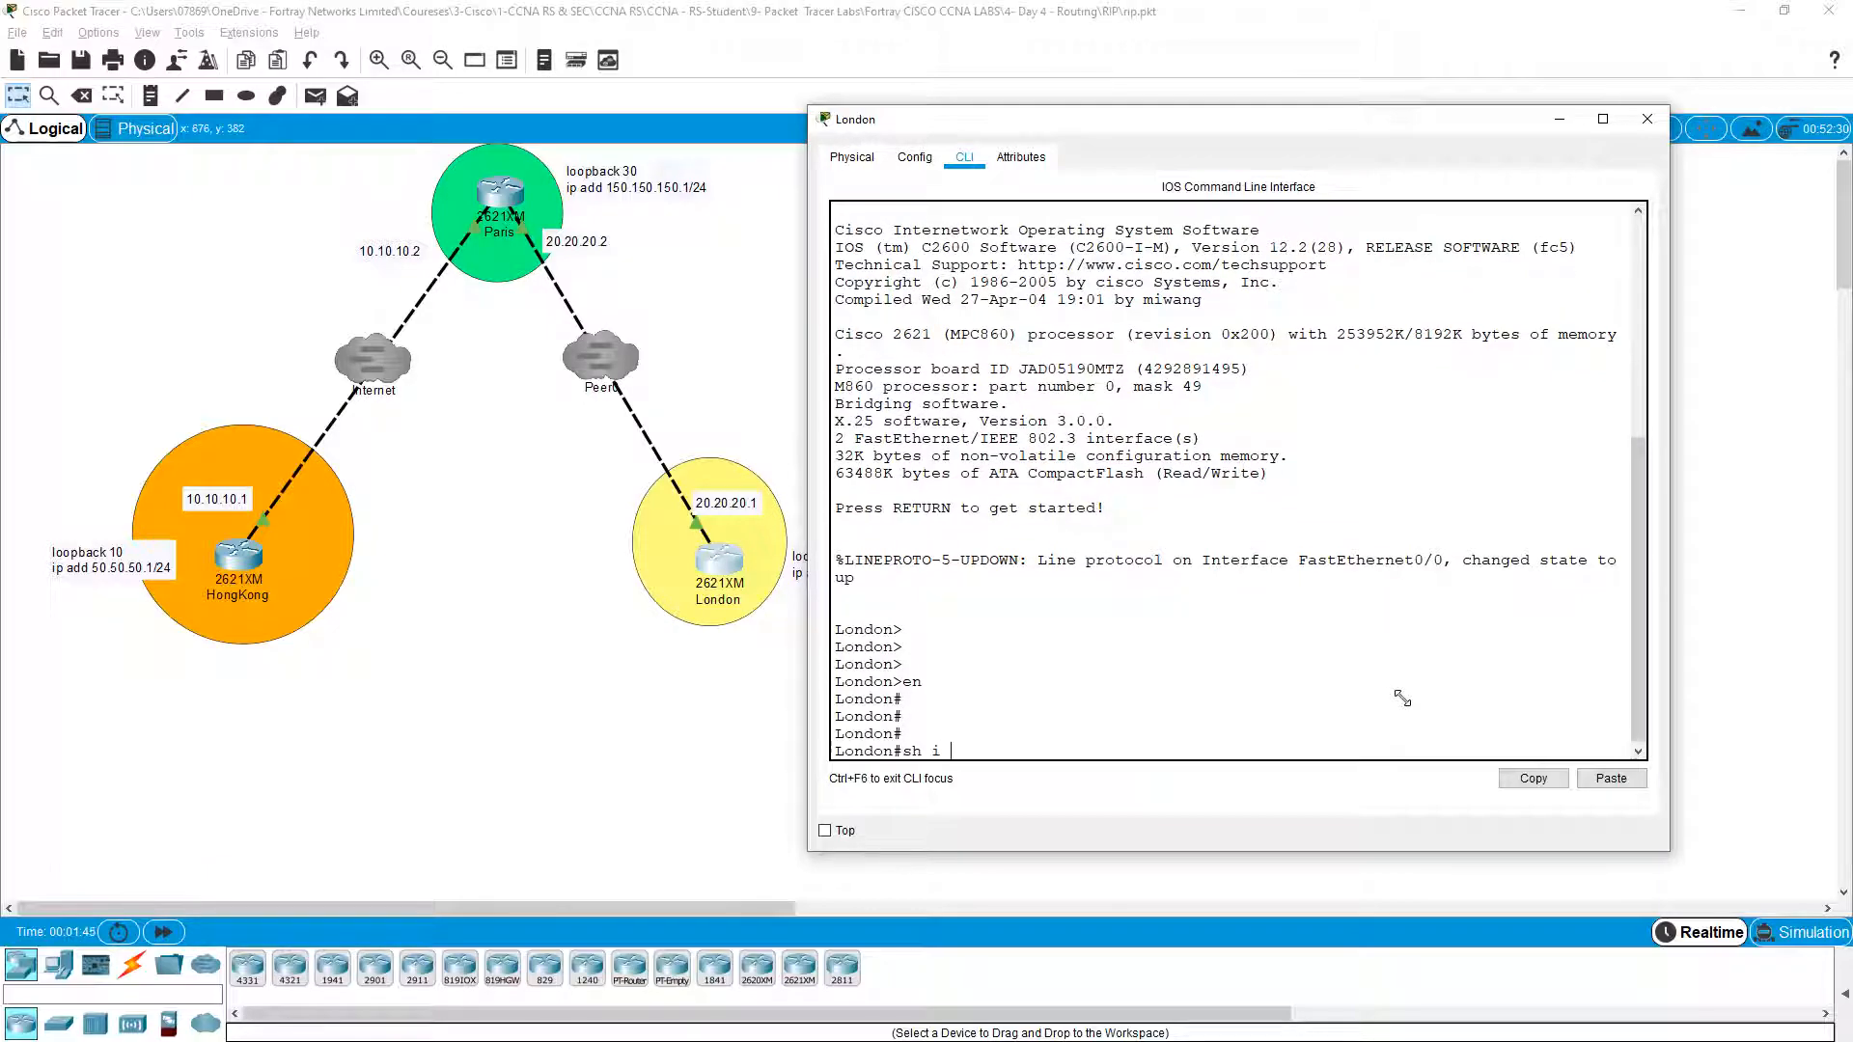
text( pro)
key(Tab)
key(Return)
key(Return)
key(Return)
key(Return)
key(Return)
key(Return)
key(Return)
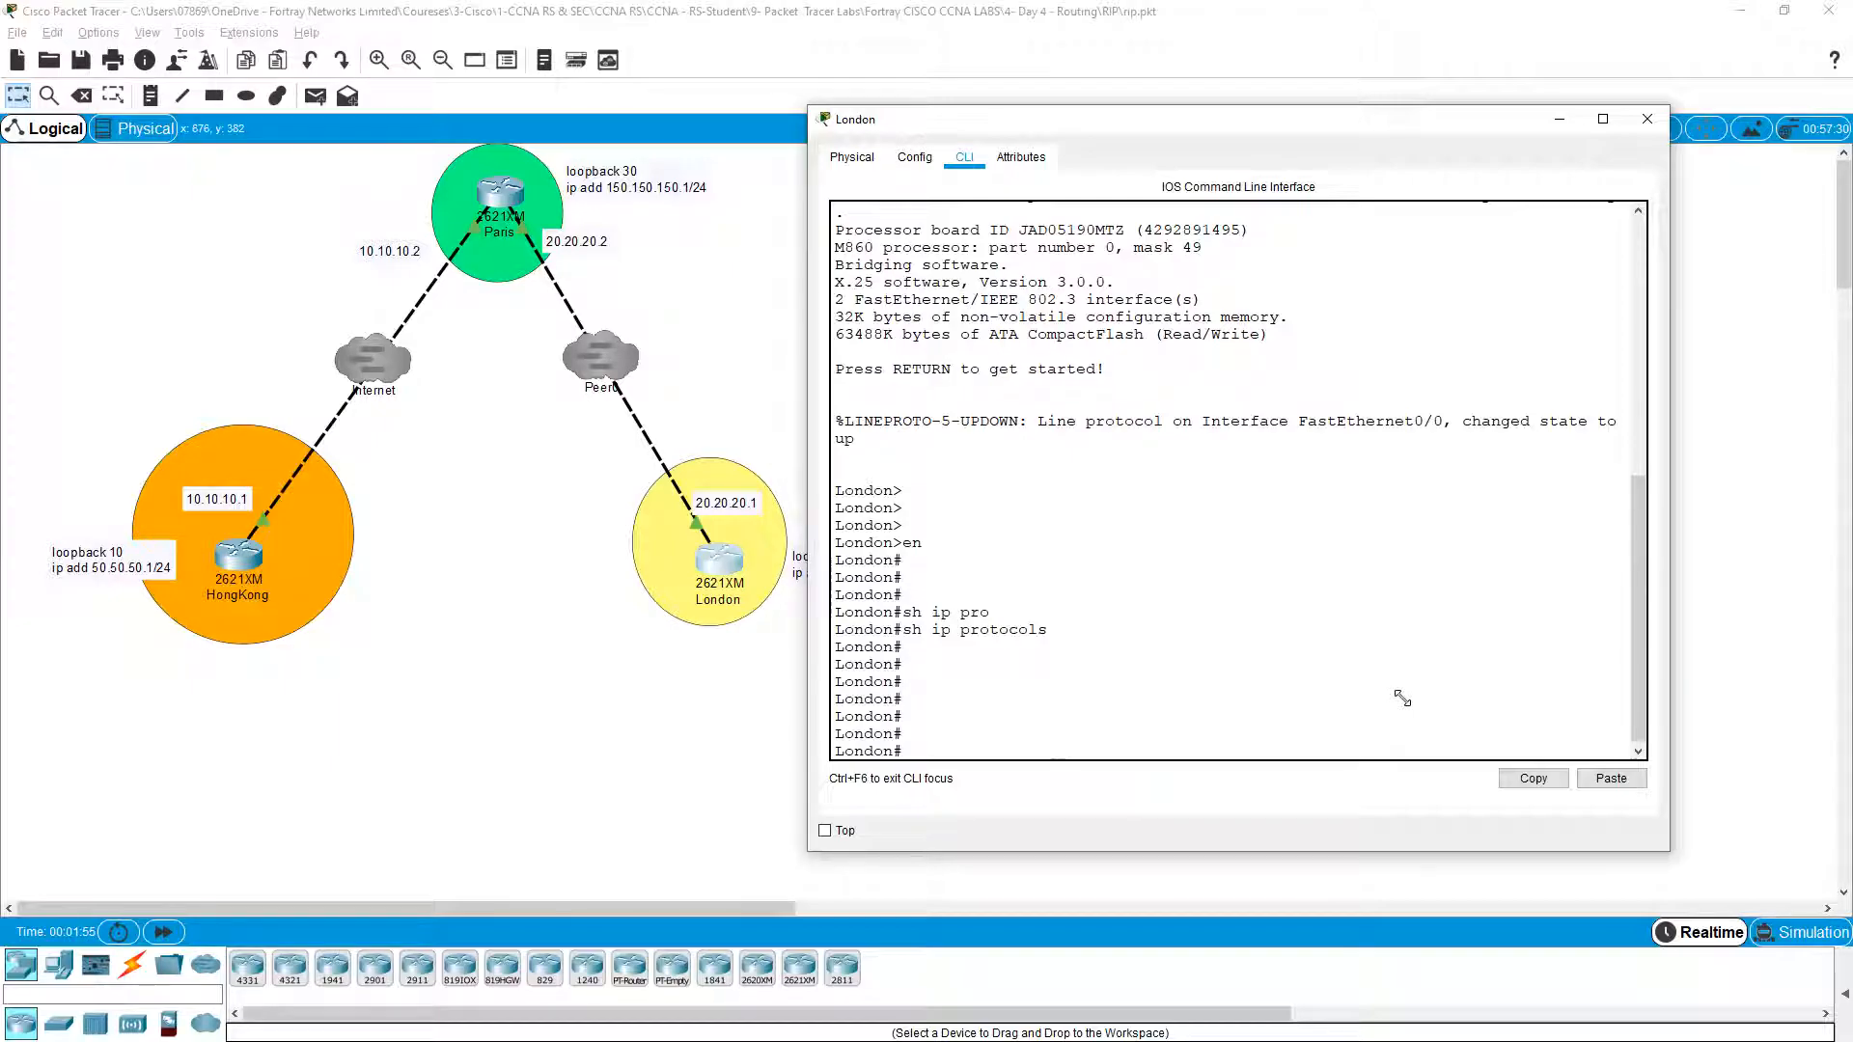
text(sh ip in t bri)
Step: Run show ip interface brief on London, pointing out Fa0/0 at 20.20.20.1 and Loopback20 at 100.100.100.1
key(Return)
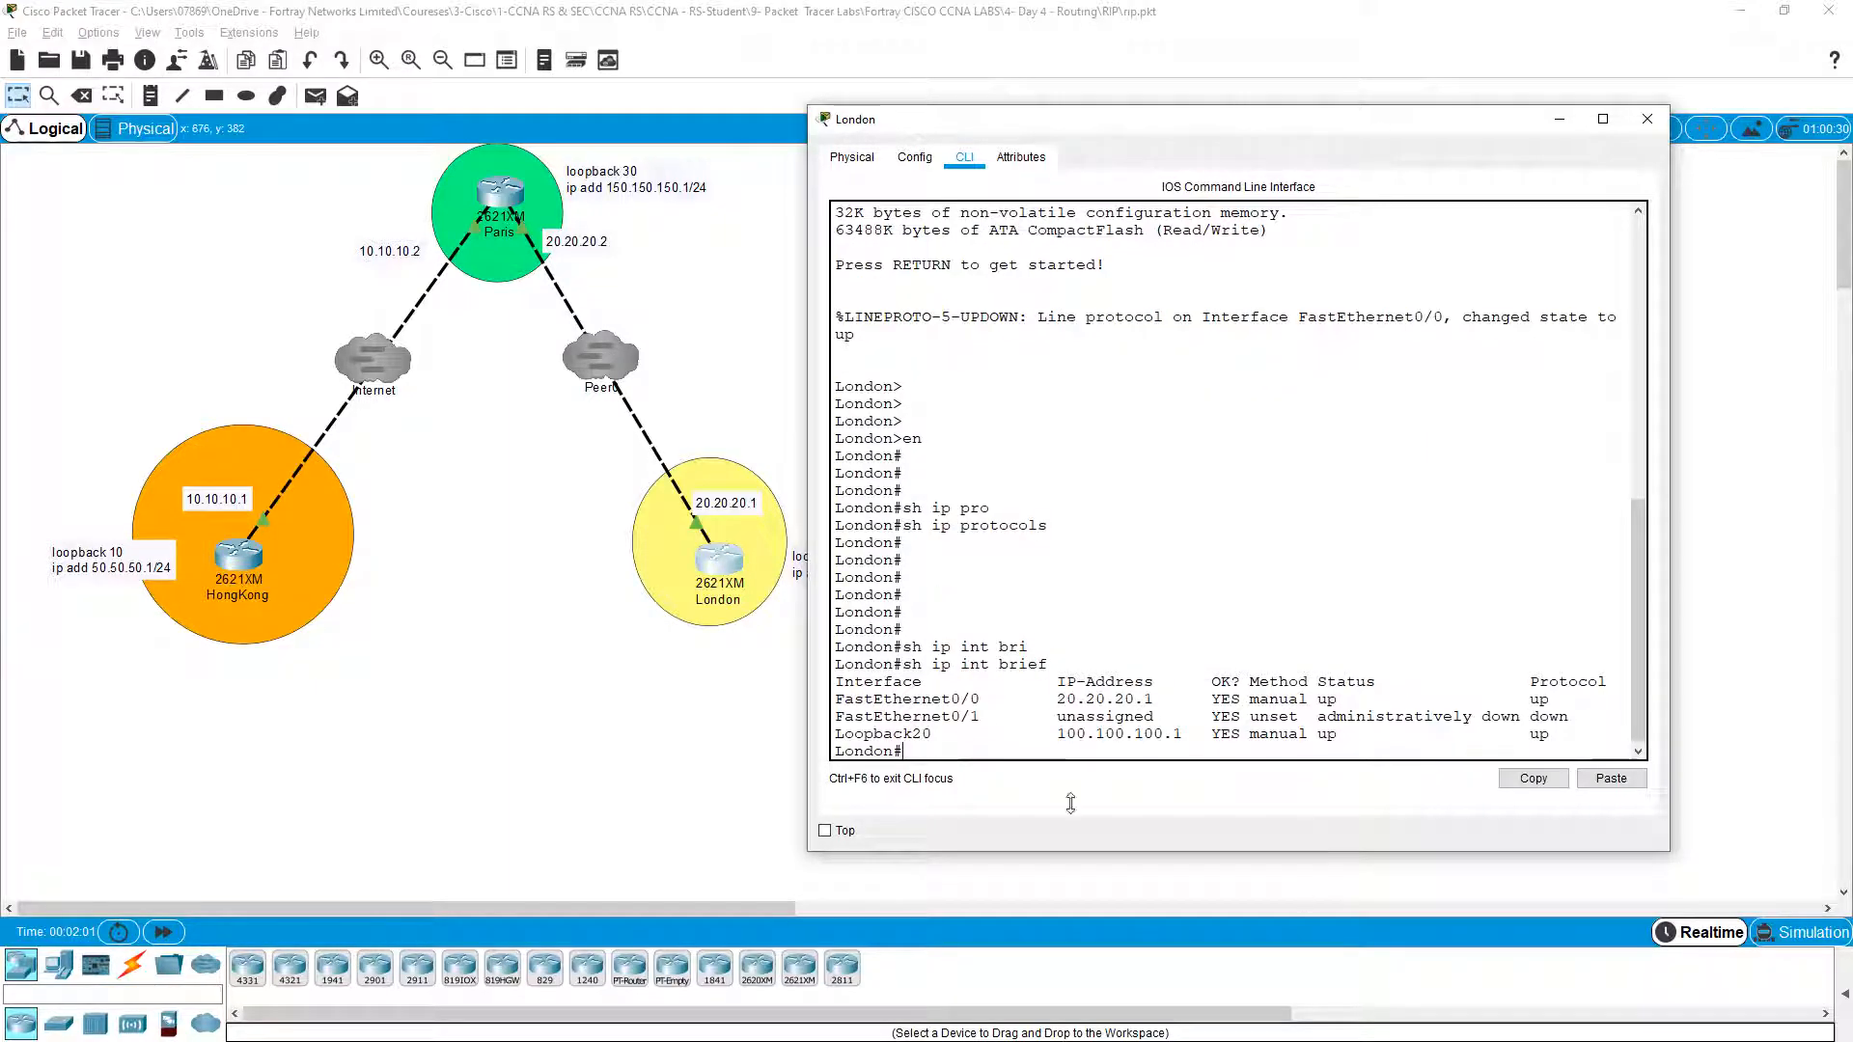
drag(858, 703, 986, 712)
click(988, 713)
drag(1058, 700, 1157, 702)
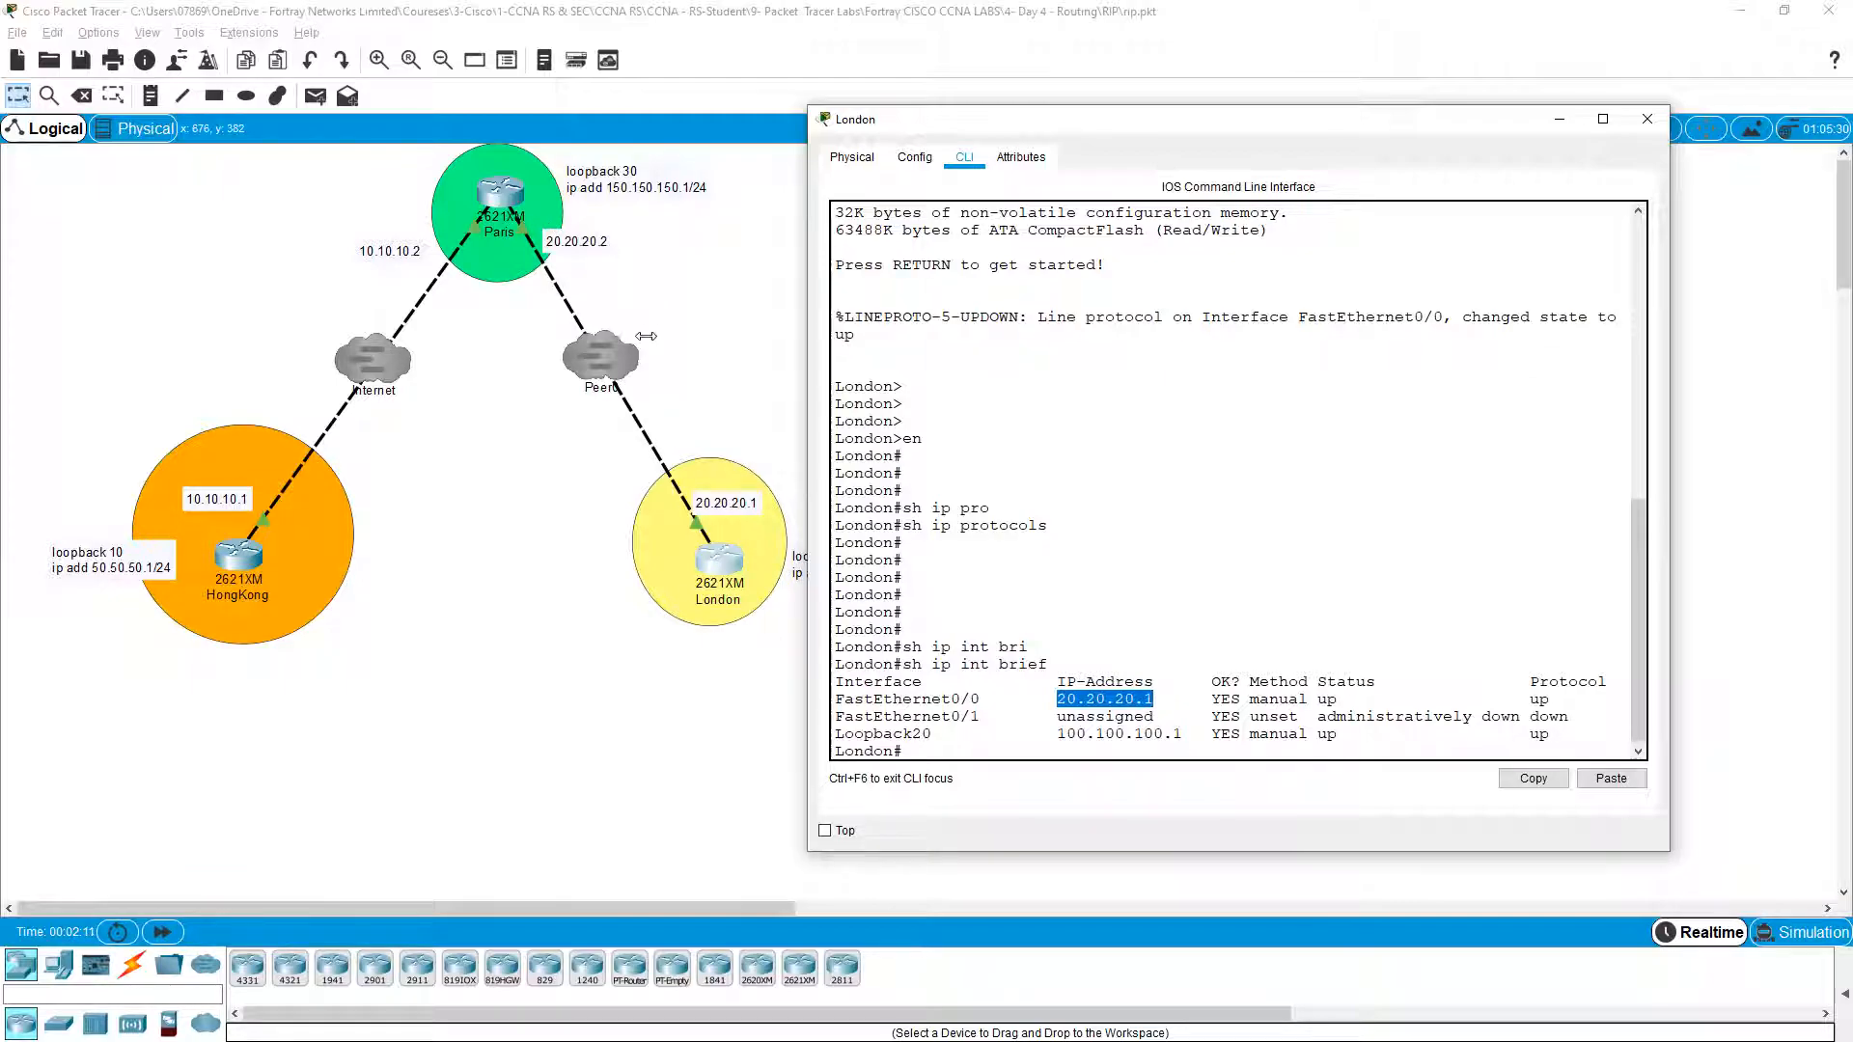
click(1222, 669)
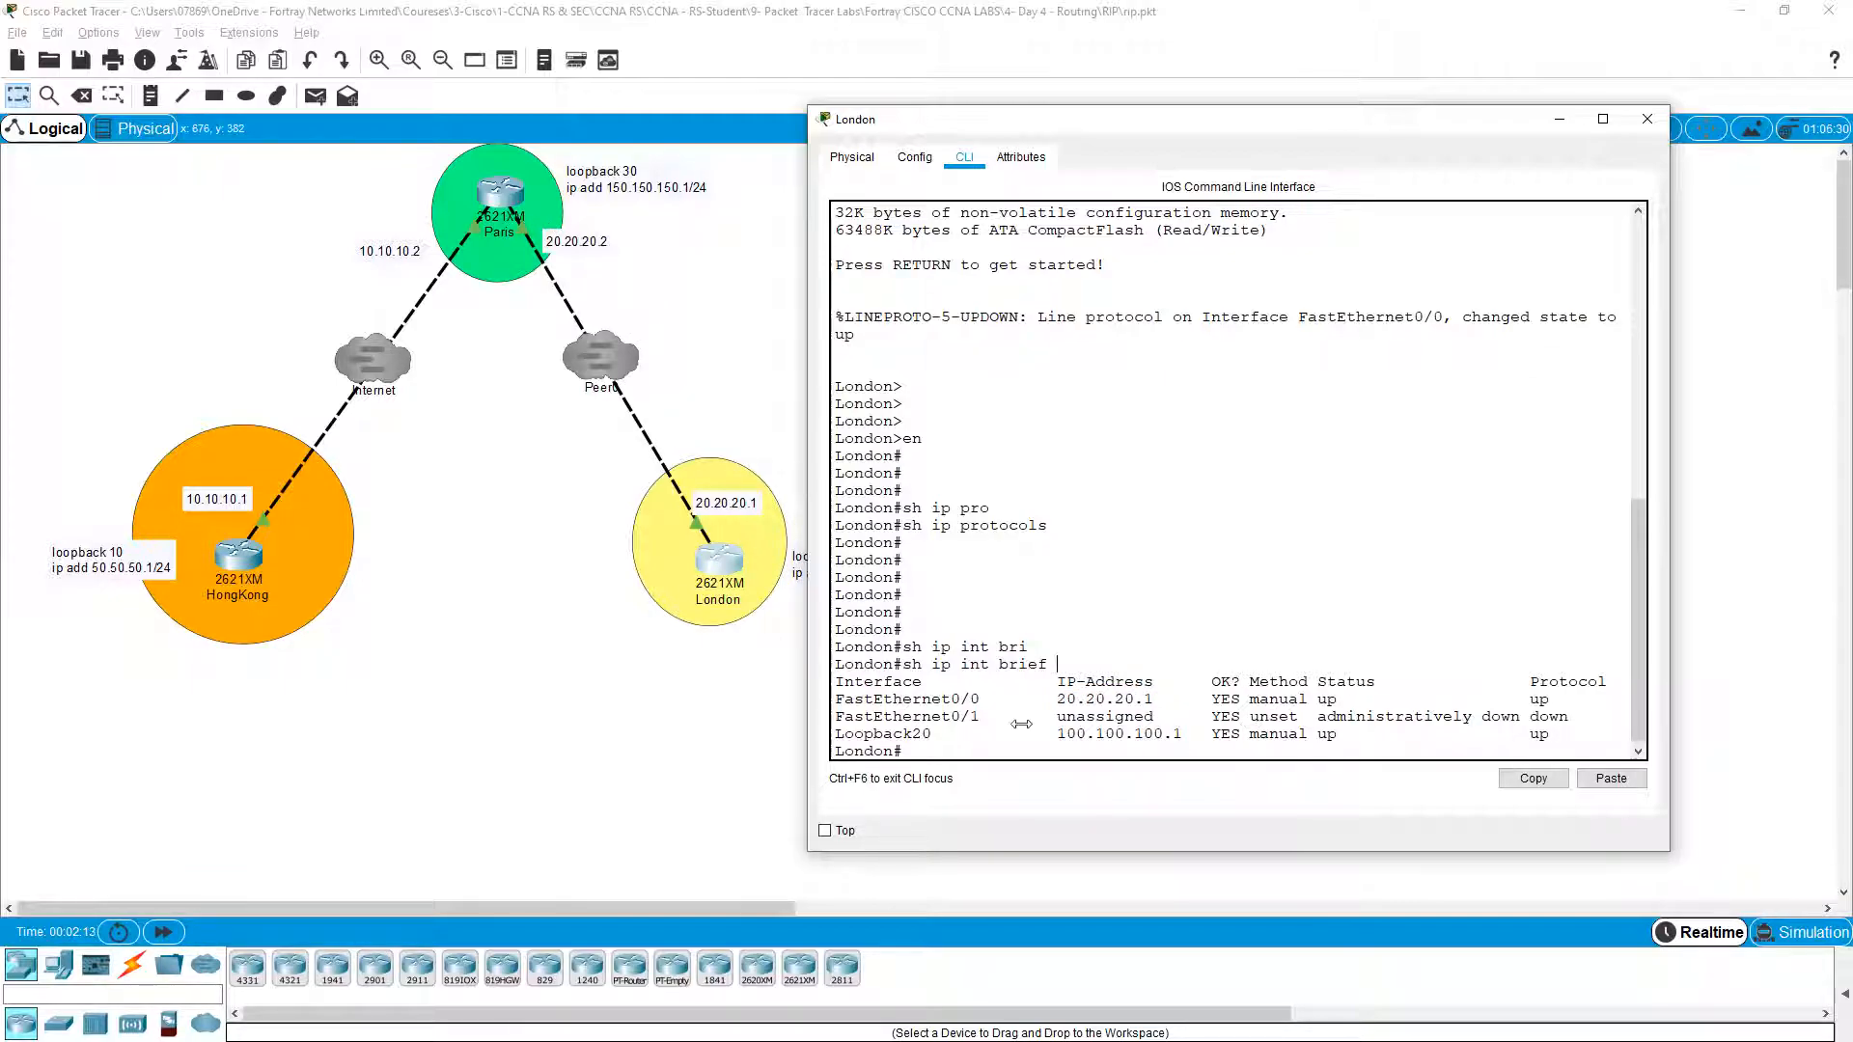
drag(1055, 740, 1175, 742)
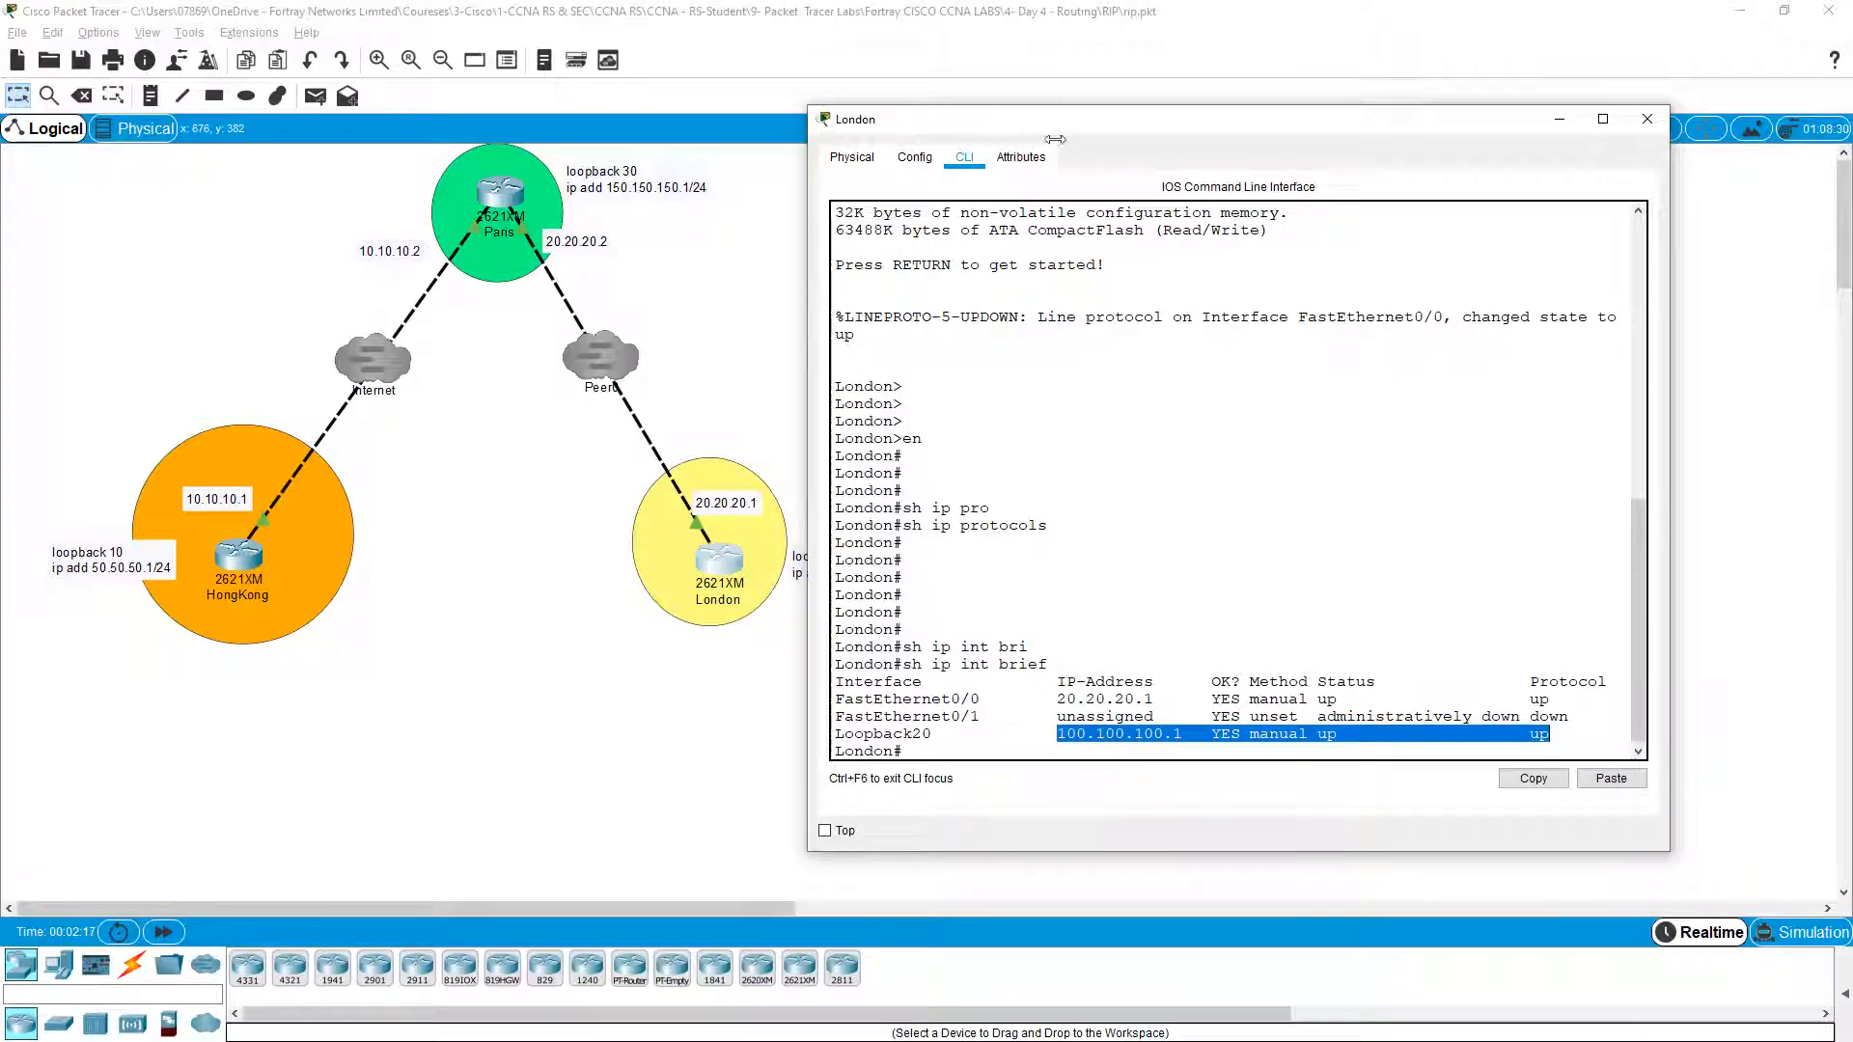
drag(1088, 128, 1209, 112)
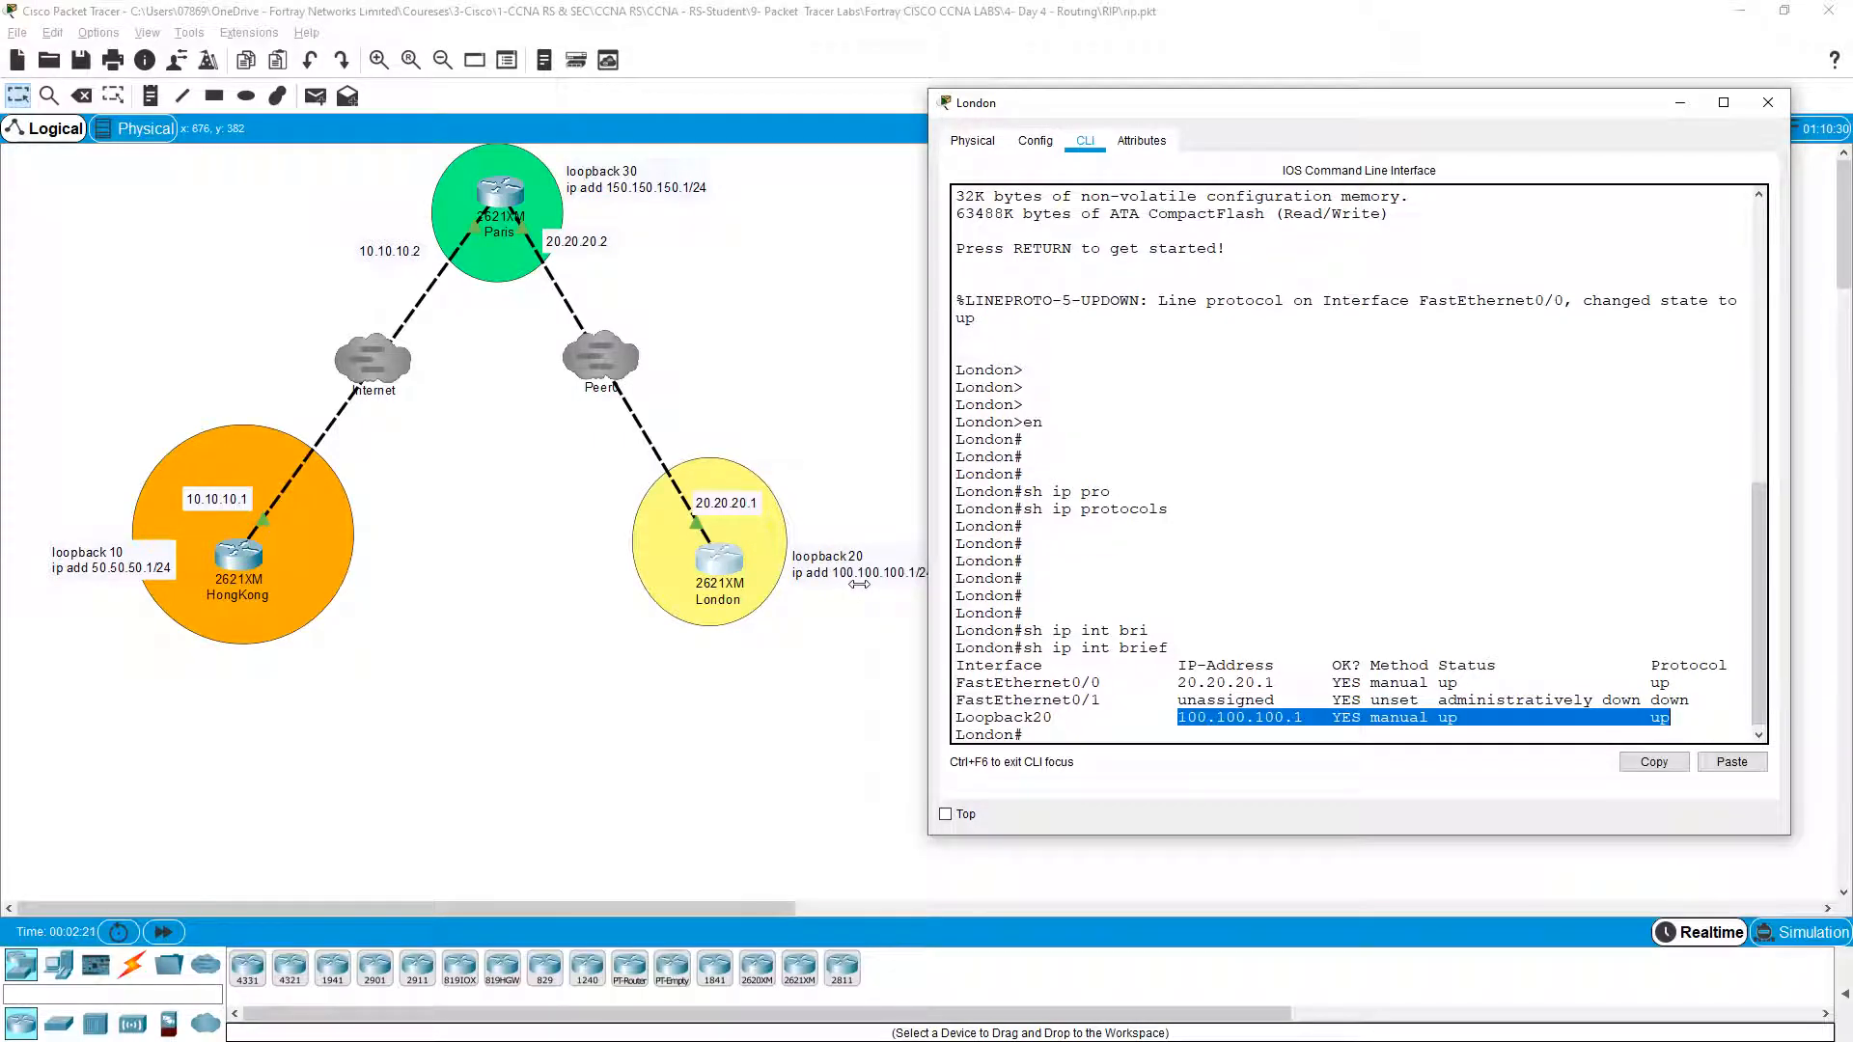
Step: Enter global configuration on London and query the allowed loopback number range with 'int loopback ?'
click(1380, 663)
drag(1065, 722, 1023, 721)
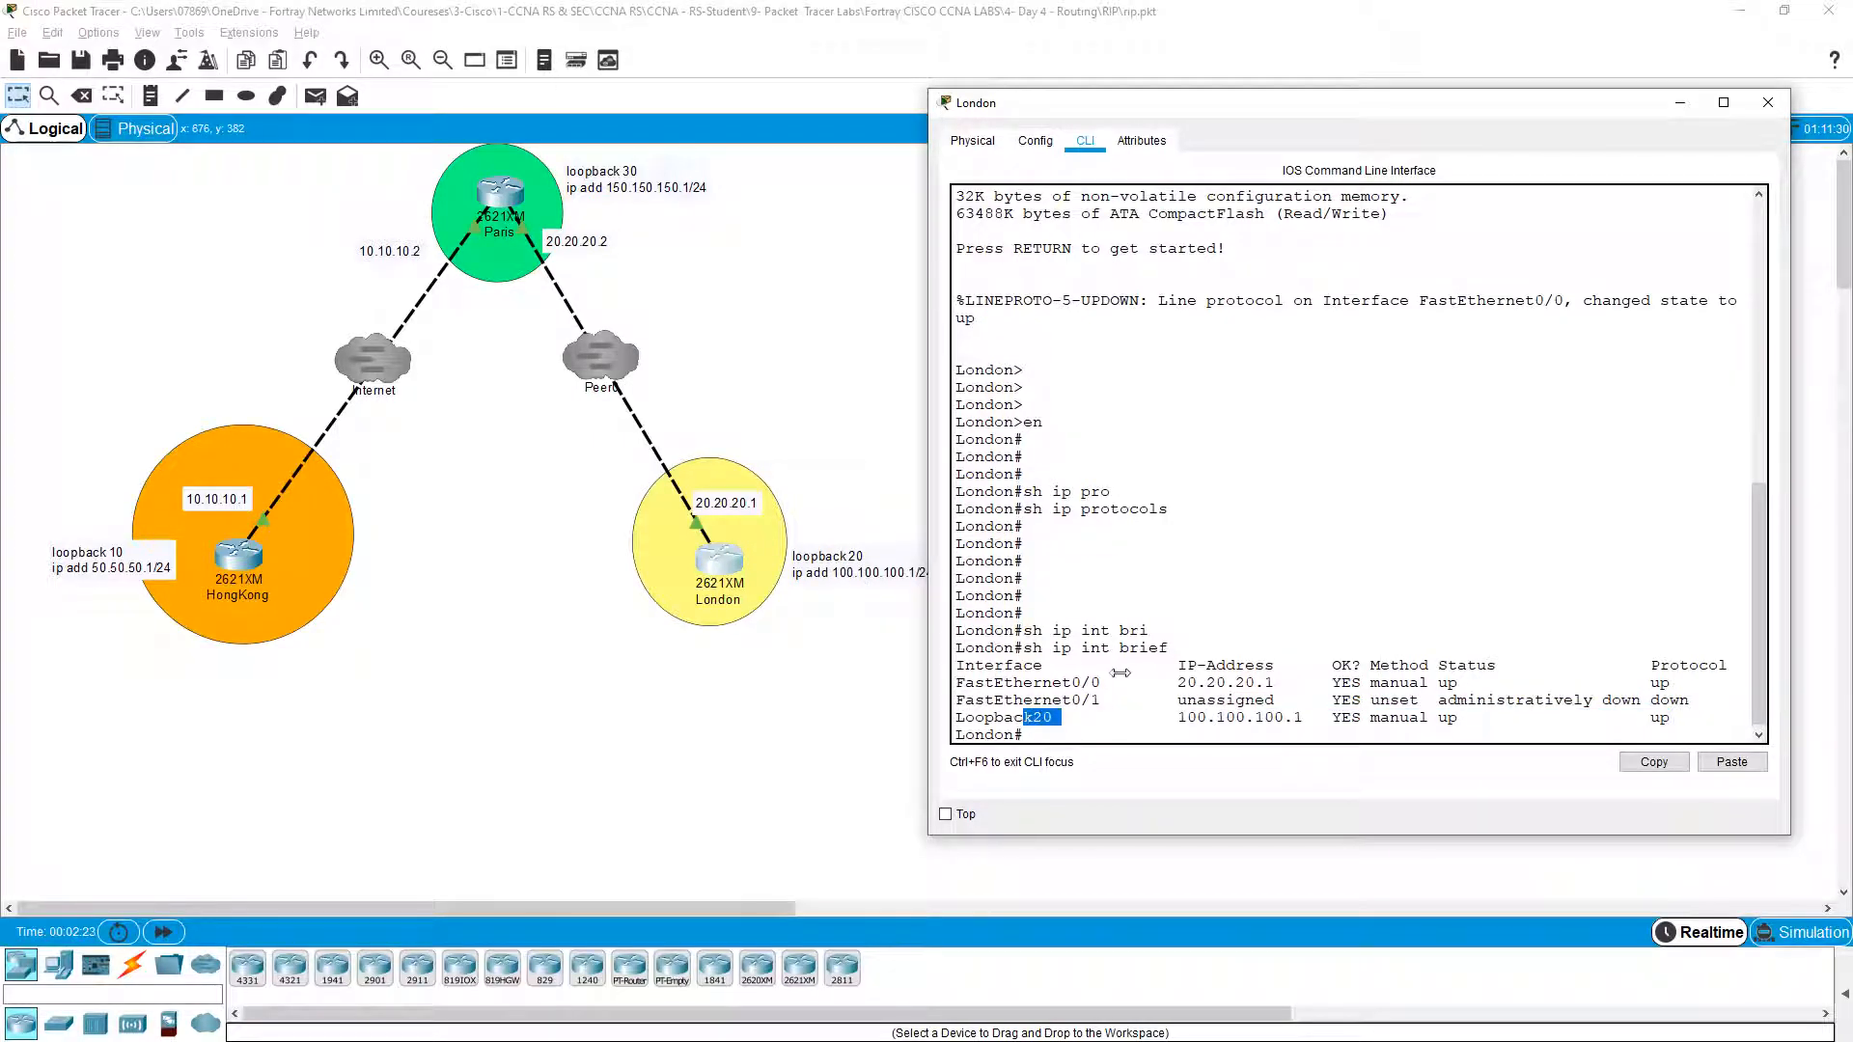
key(Return)
key(Return)
text(conf t)
key(Return)
text(int lo)
key(Tab)
text(?)
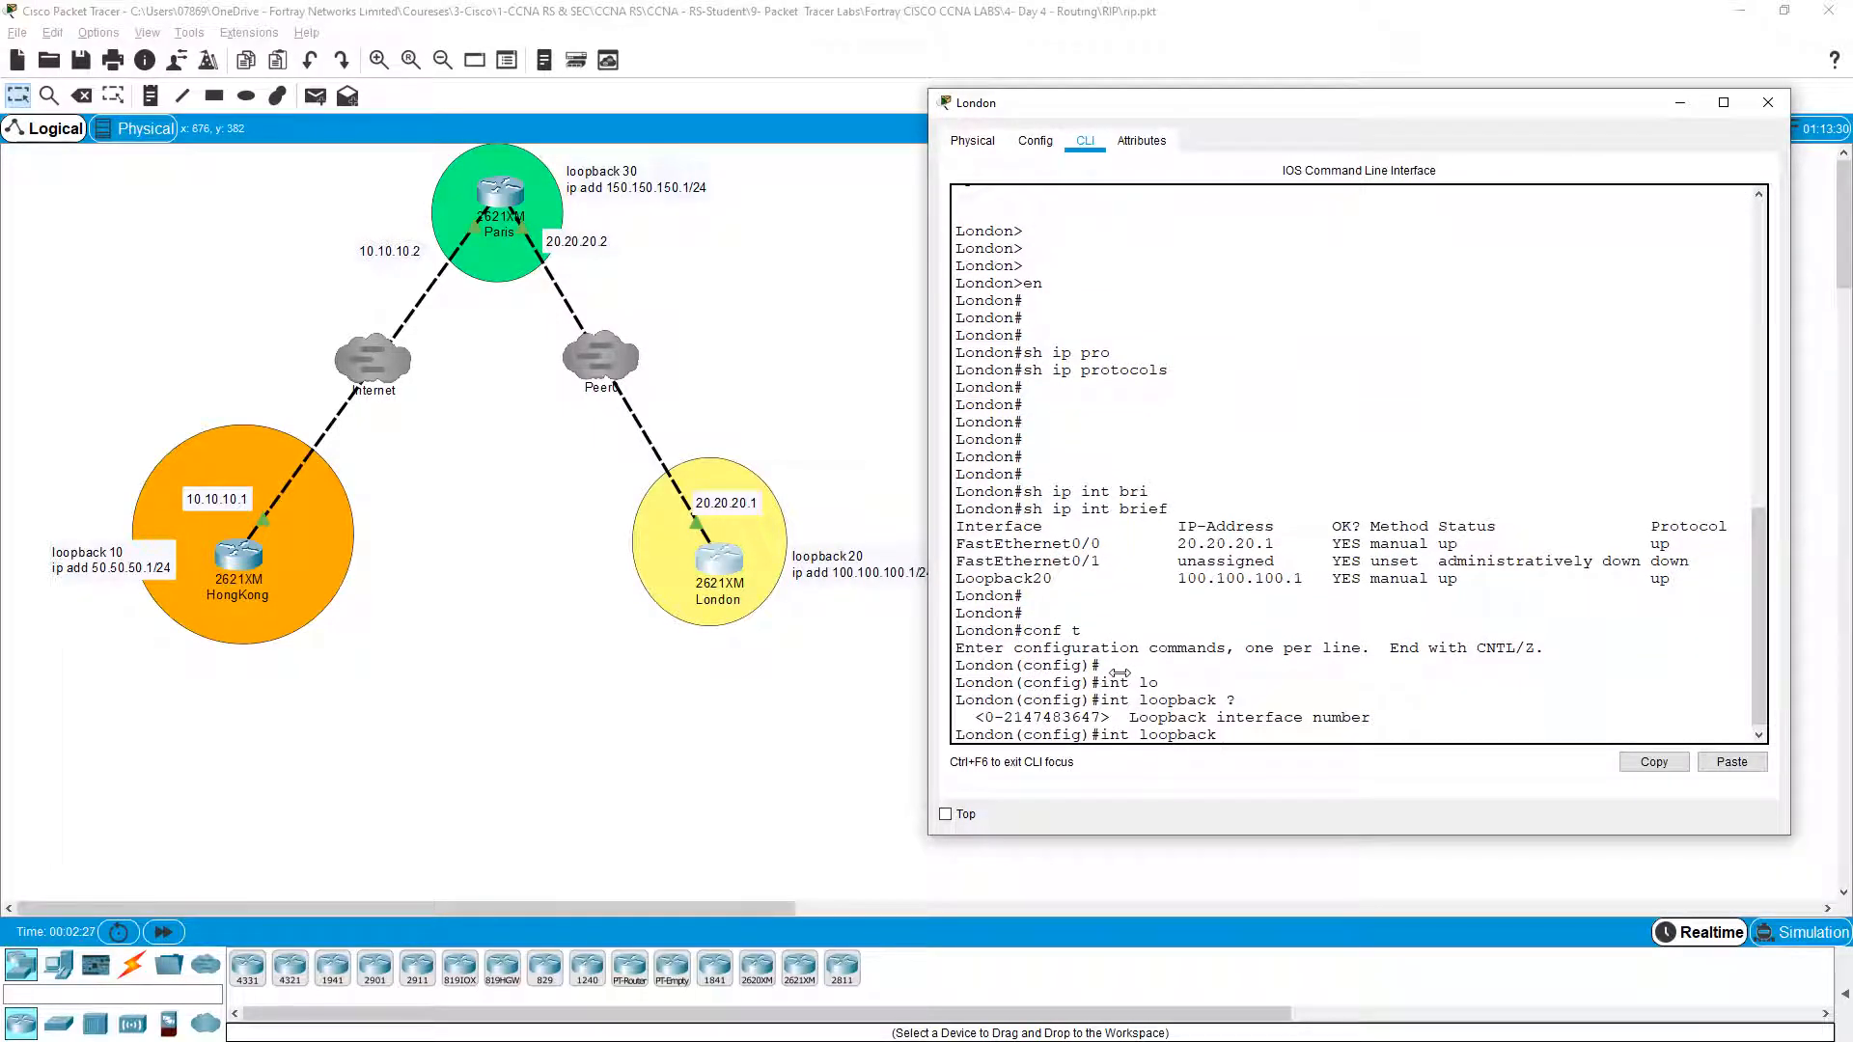
drag(1004, 718, 1112, 721)
click(1098, 718)
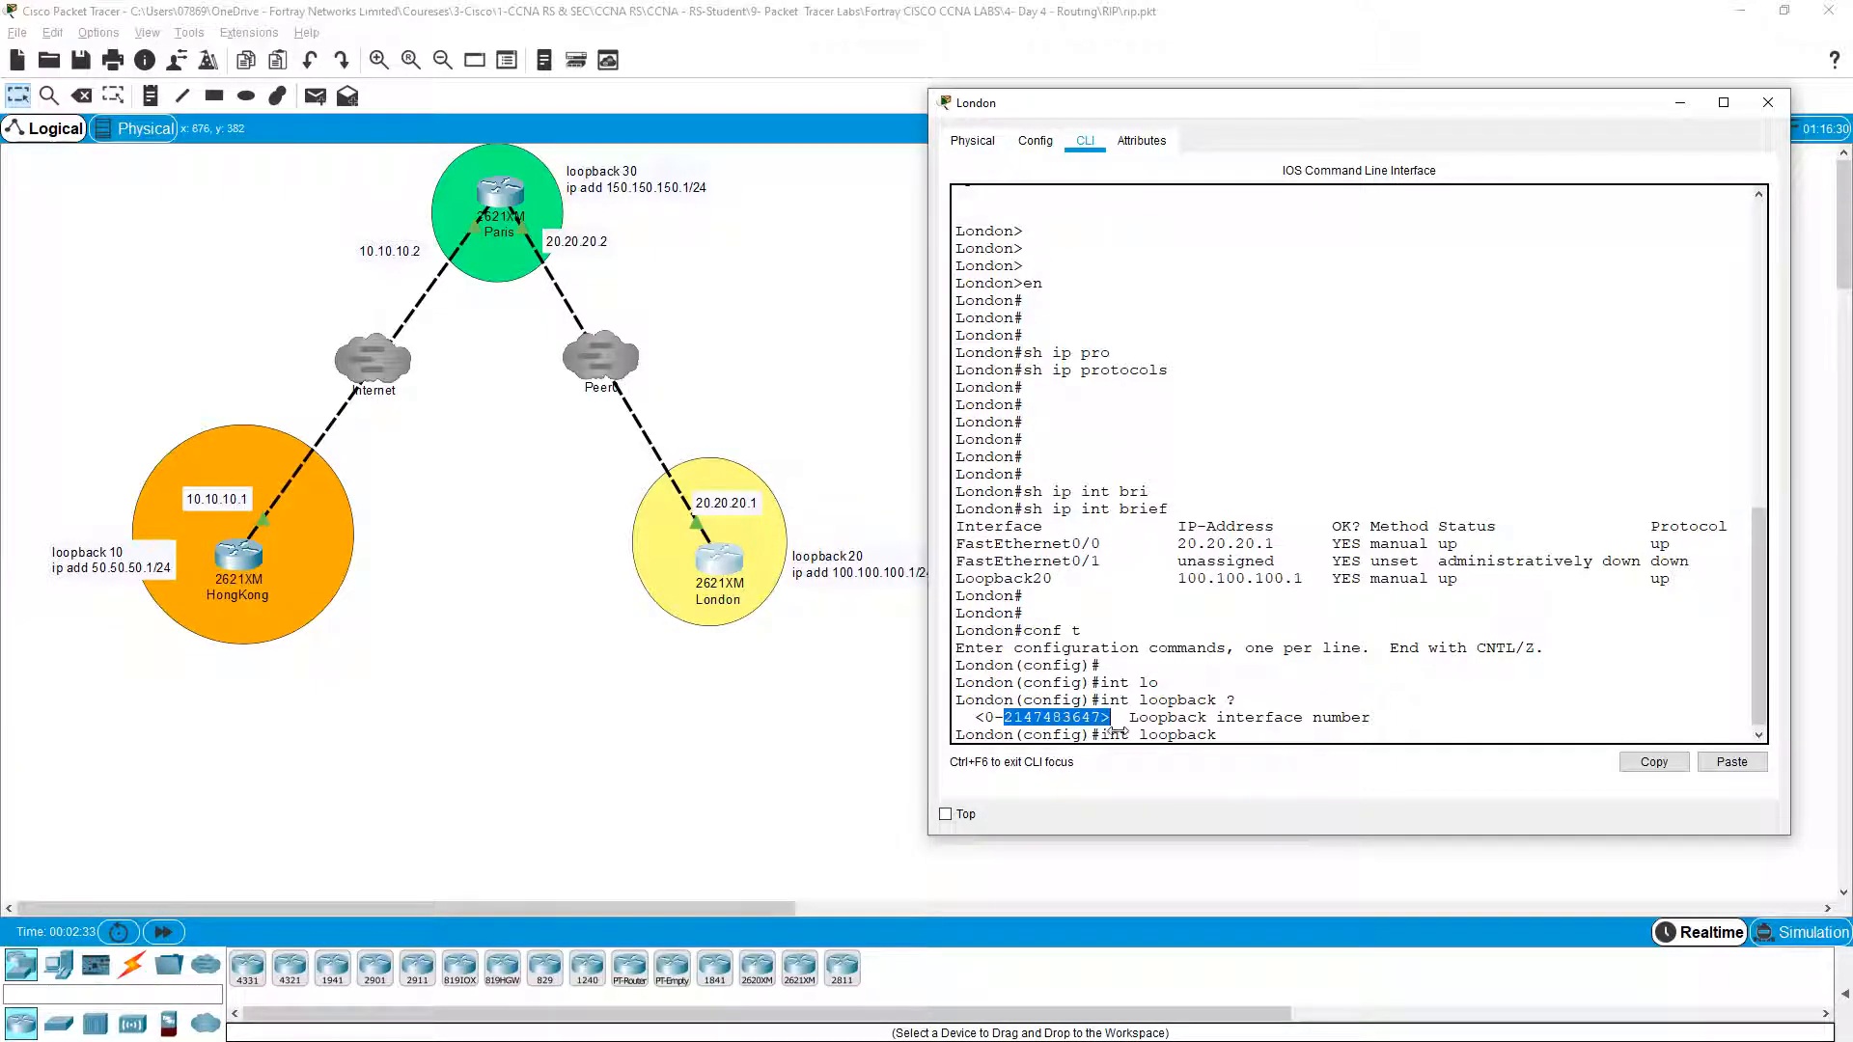
click(1251, 671)
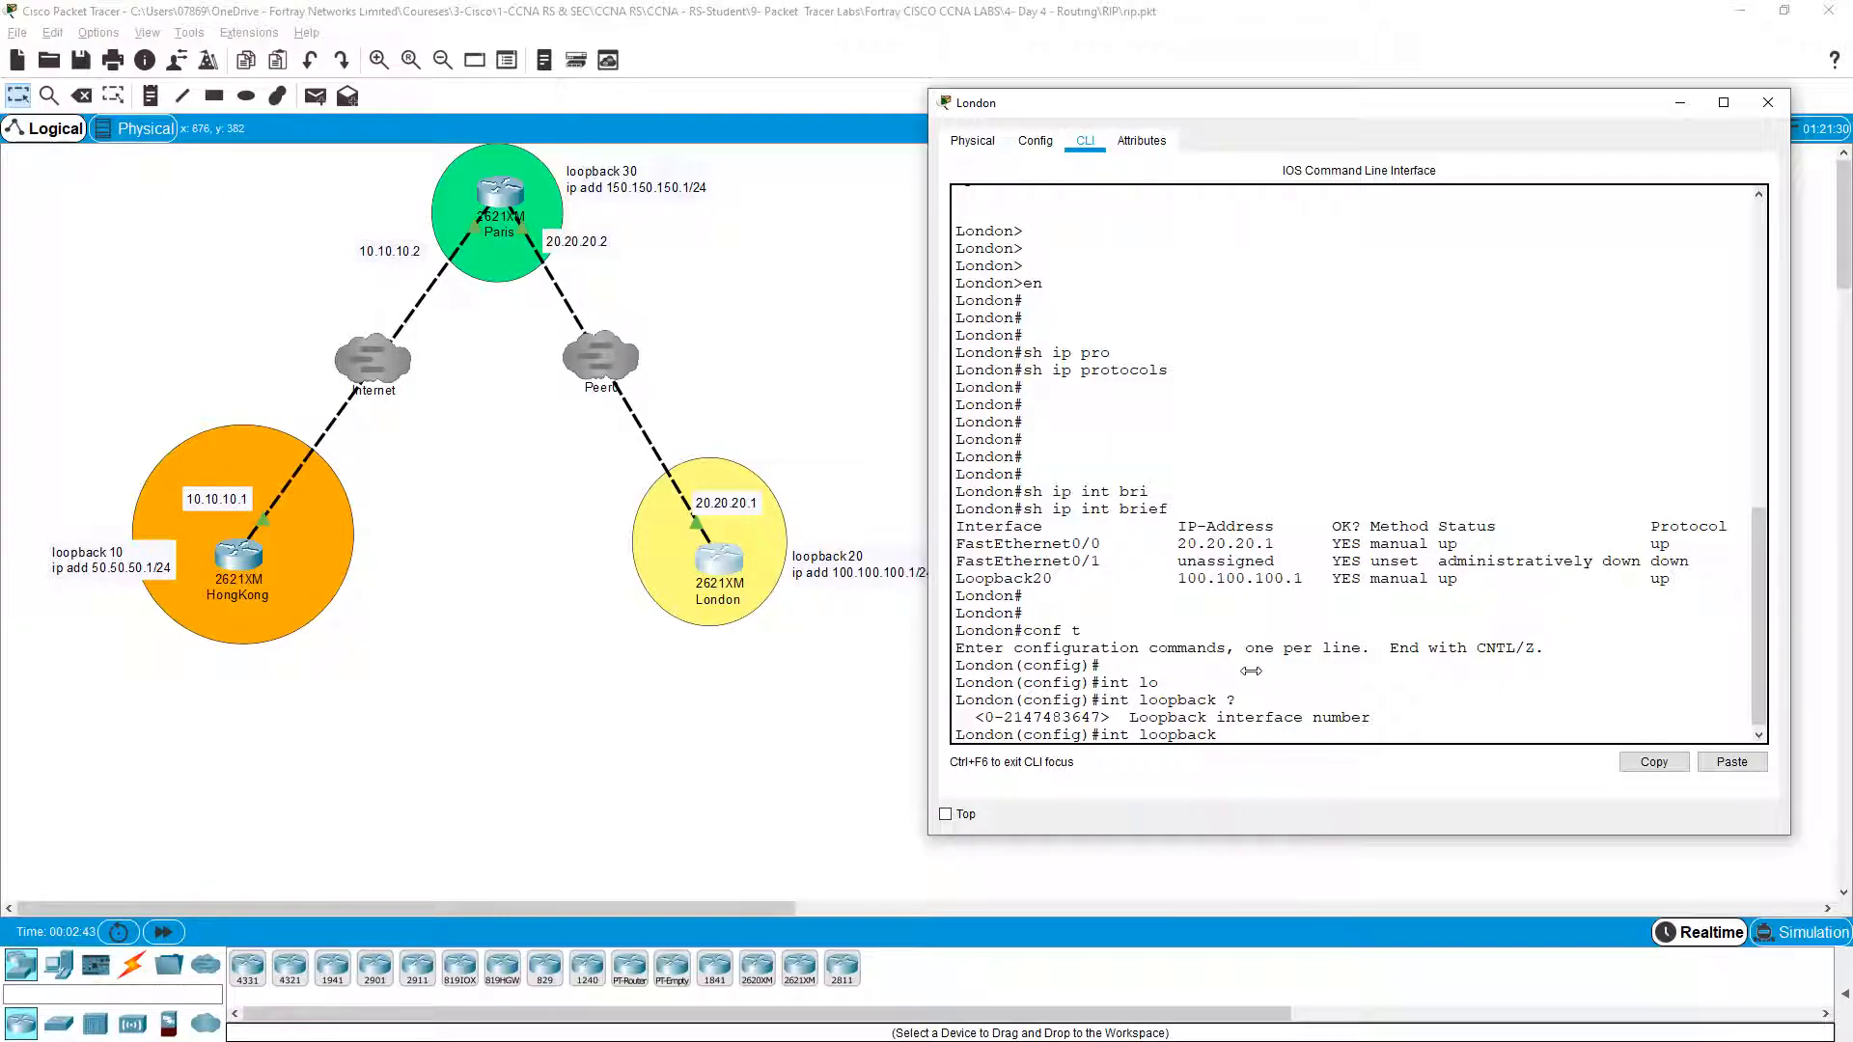
Step: Create interface Loopback3033030, exit configuration and list the interface summary
text(3033030)
key(Return)
key(Return)
key(Return)
key(ctrl+z)
key(Return)
text(sh ip int bri)
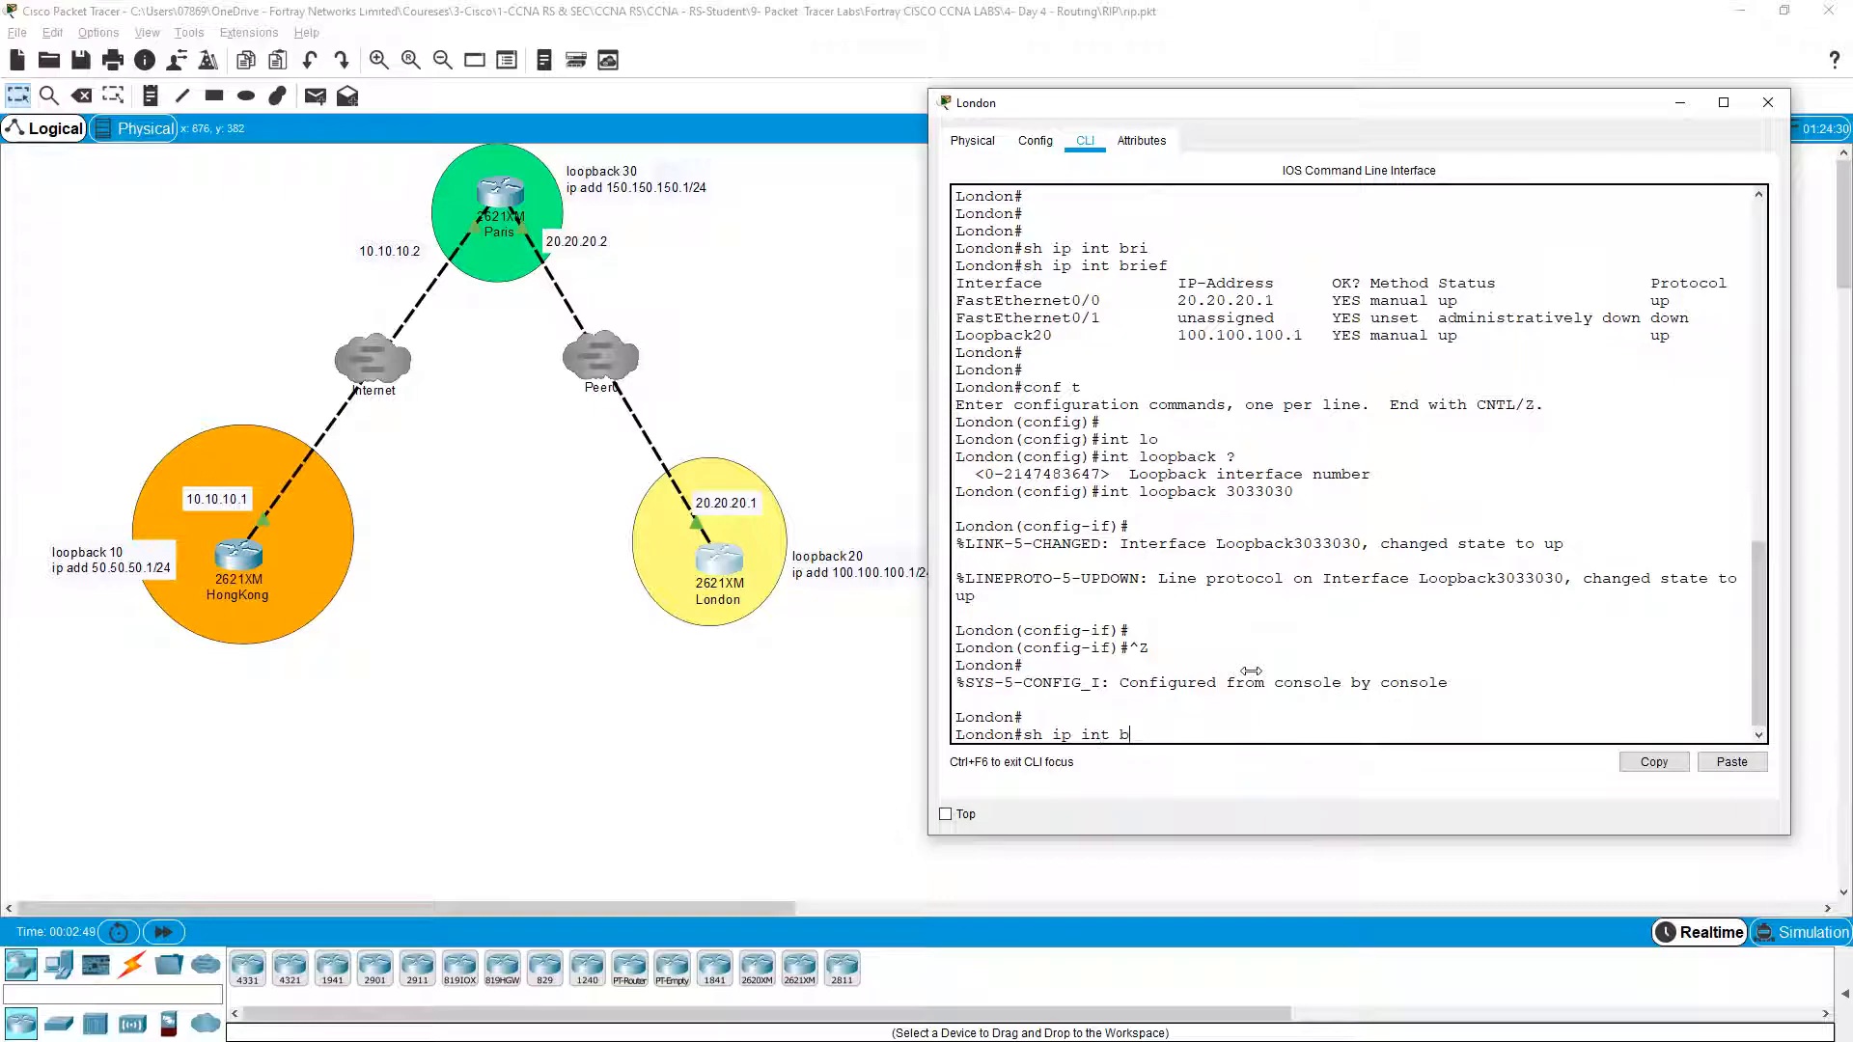
key(Tab)
key(Return)
Step: Point out Loopback3033030 up with no address and FastEthernet0/1 administratively down
drag(1122, 718, 1016, 717)
click(1201, 717)
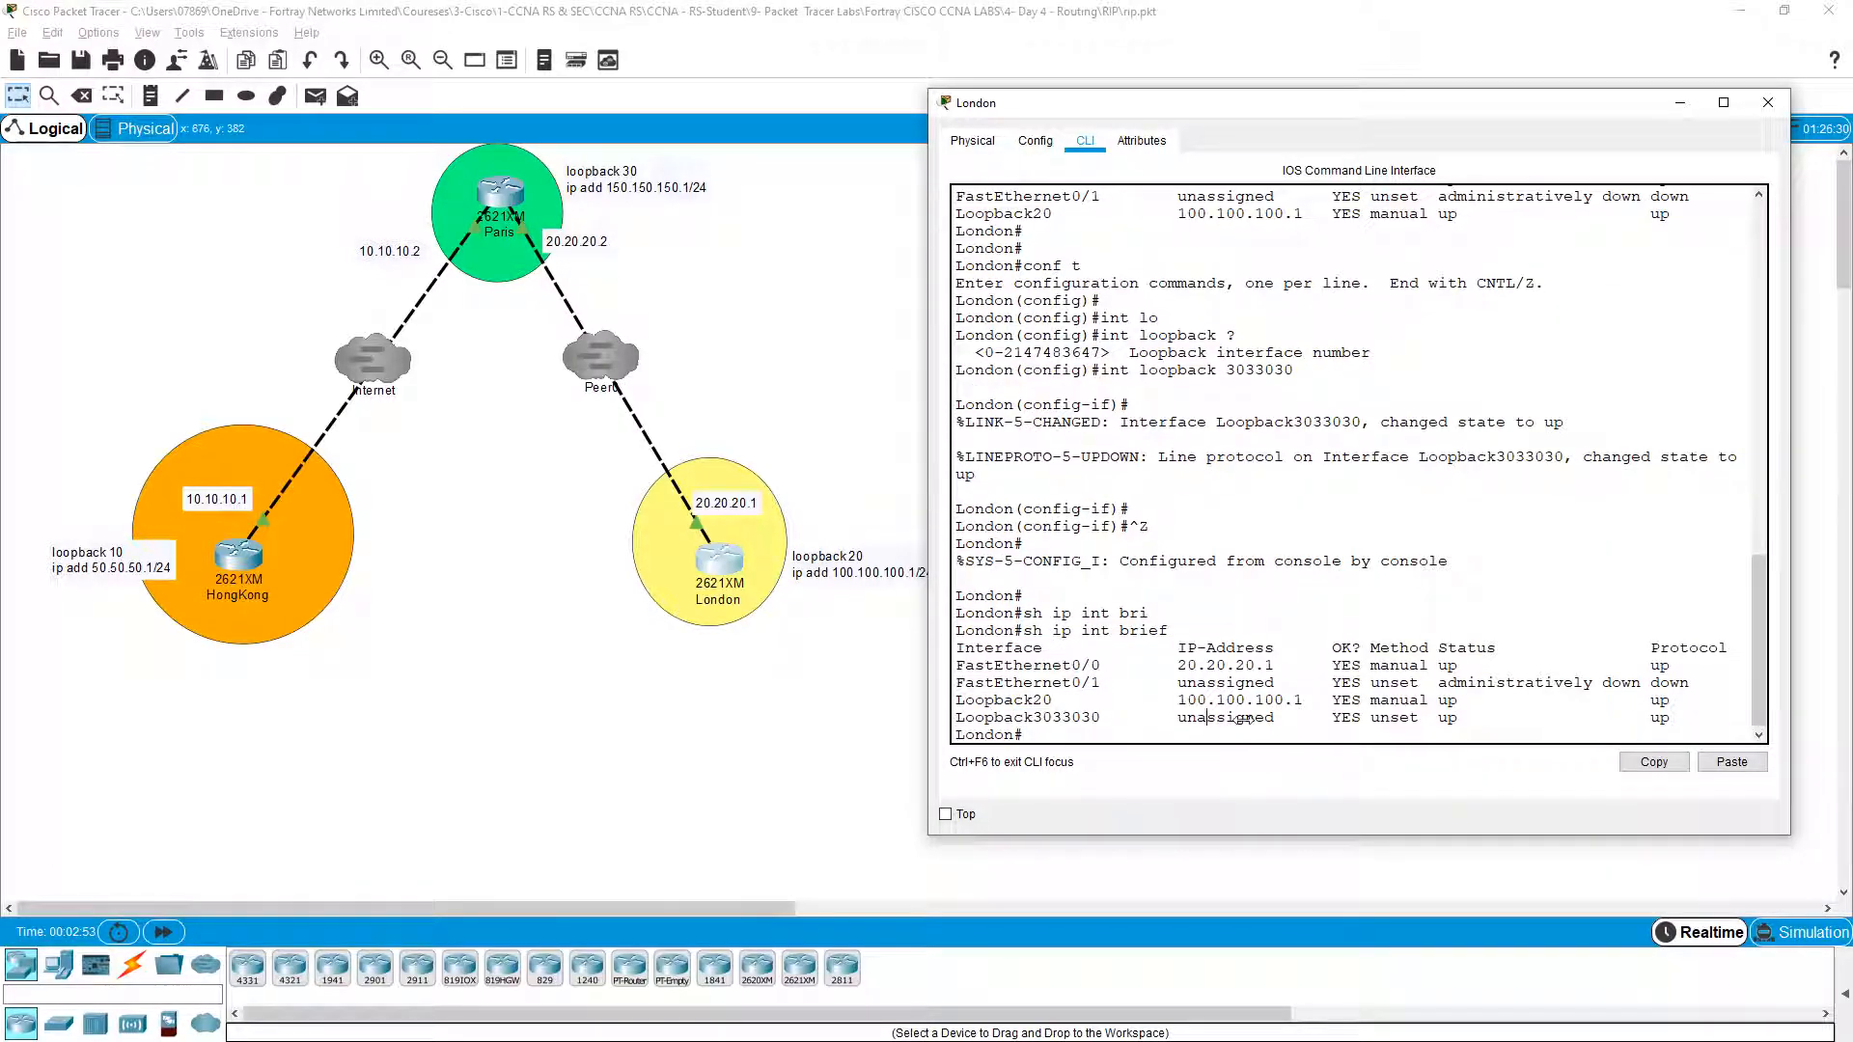
drag(1438, 719, 1675, 721)
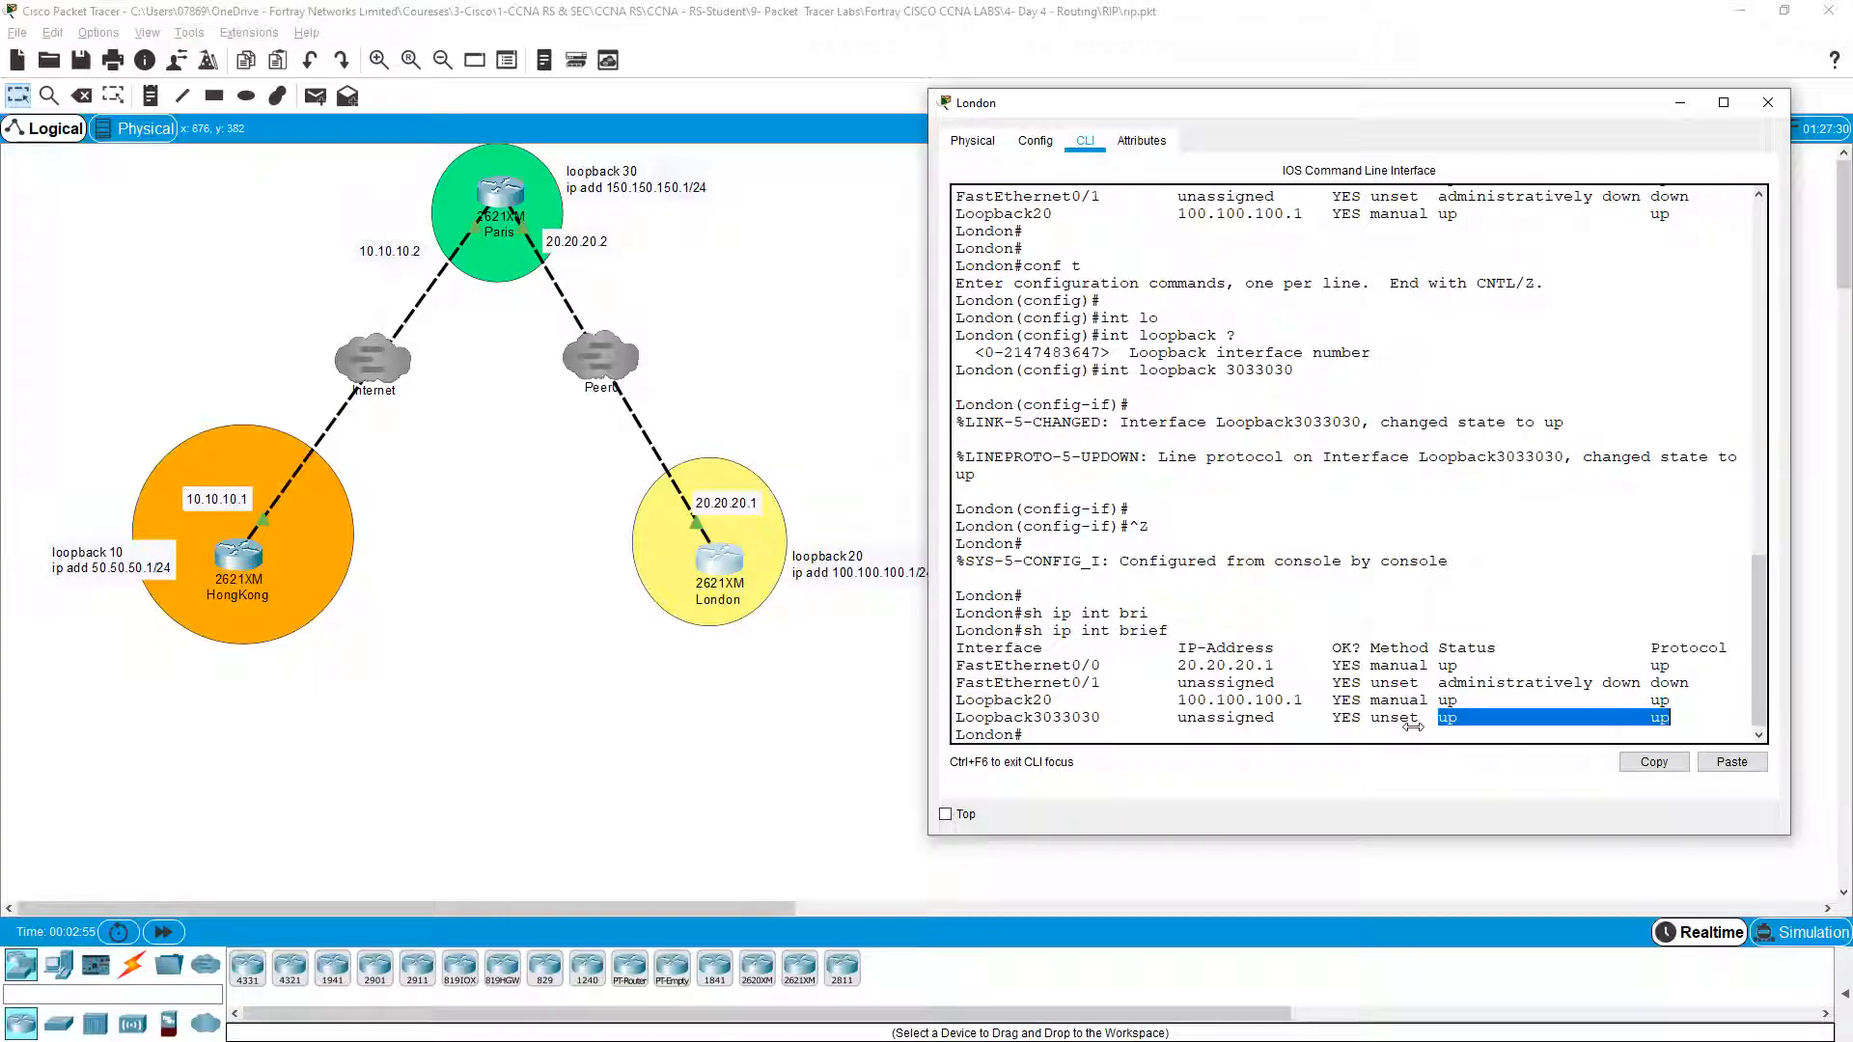
drag(1122, 683, 1059, 684)
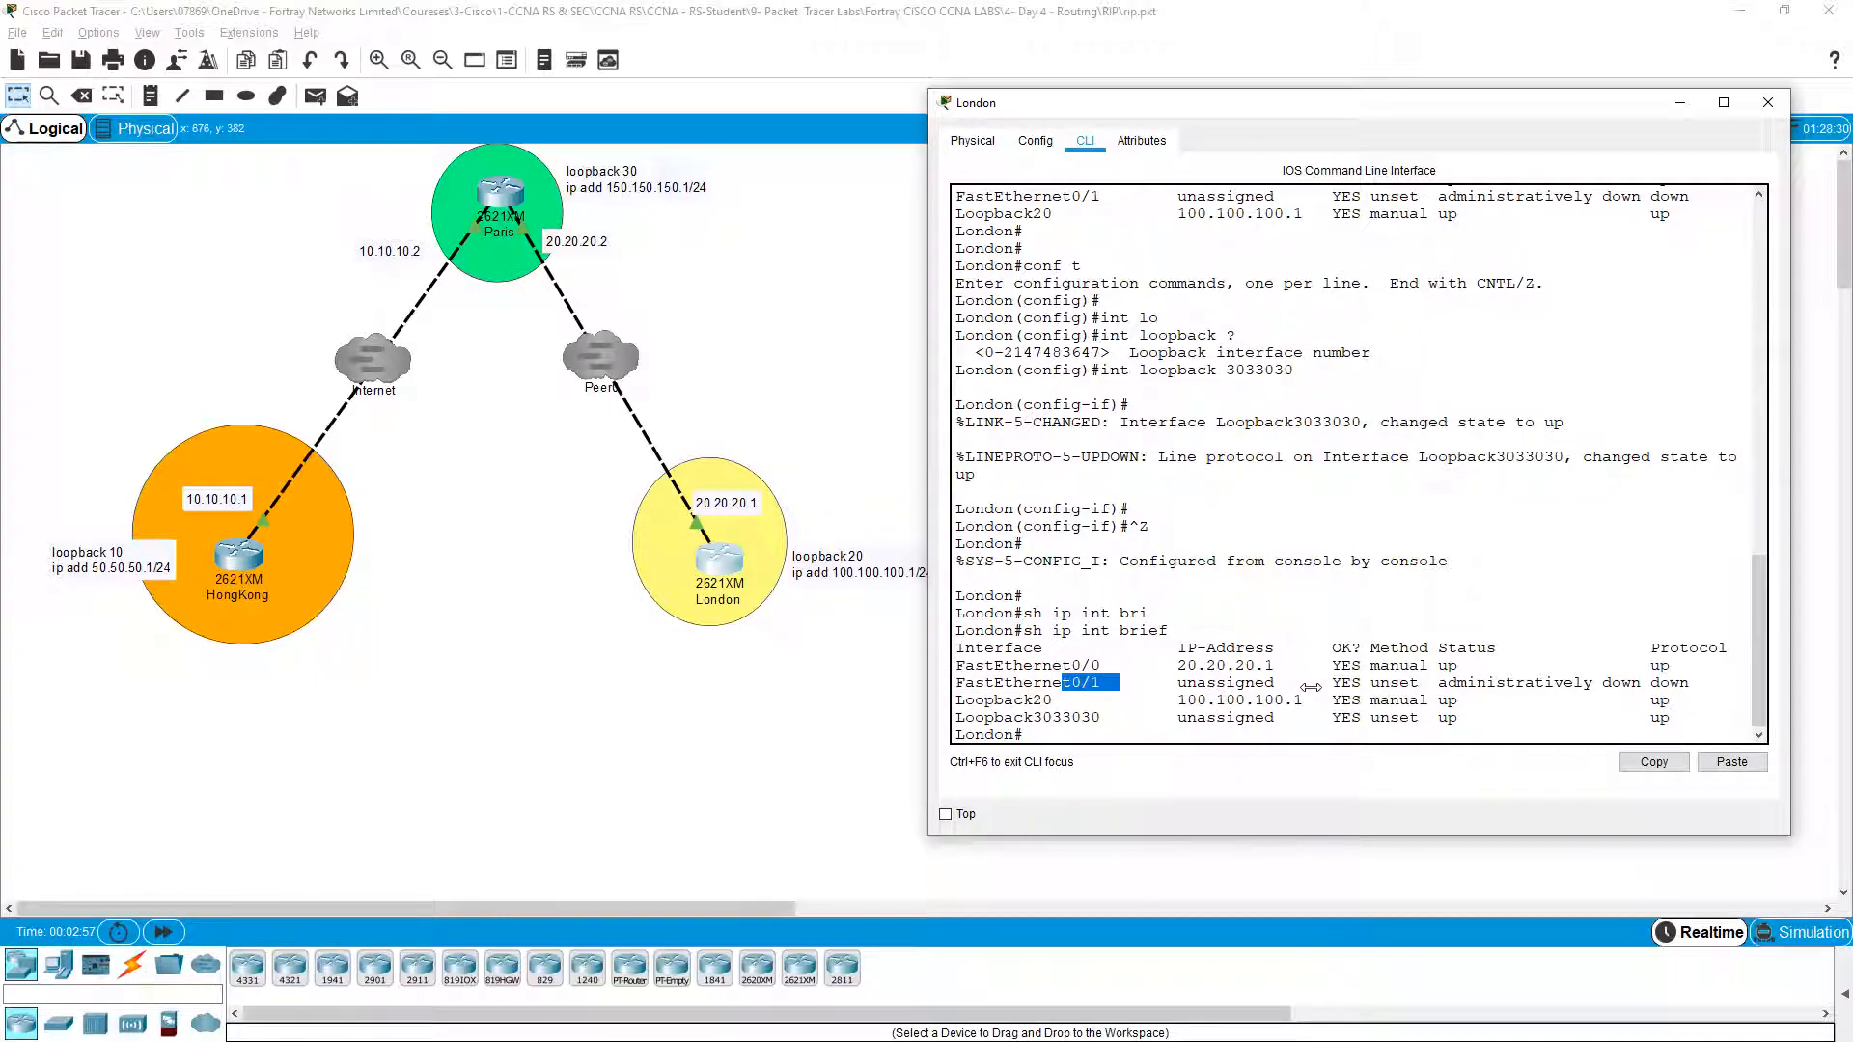
drag(1445, 683, 1604, 695)
click(1604, 695)
drag(1112, 719, 952, 719)
click(1267, 719)
mouse_move(1434, 115)
mouse_down()
mouse_move(1481, 118)
mouse_move(1462, 118)
mouse_up()
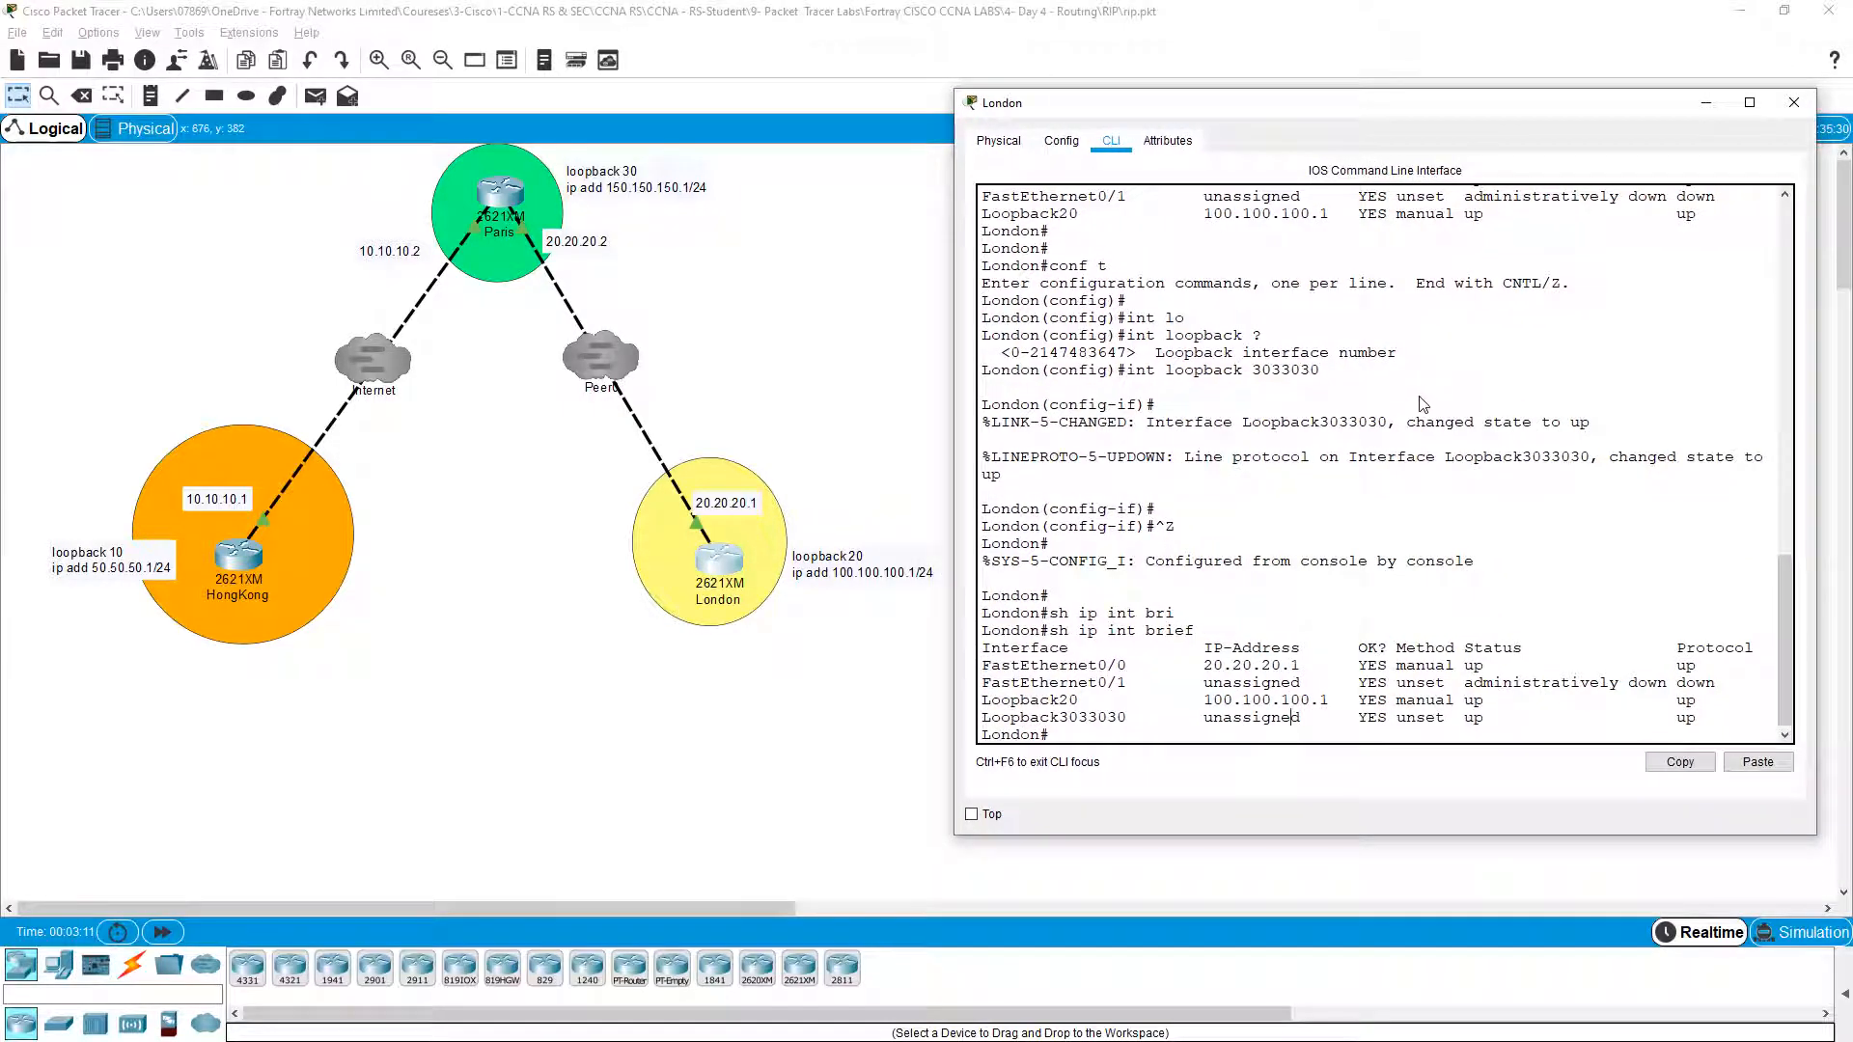
Step: Delete London's Loopback3033030 interface with 'no interface loopback 3033030'
key(Return)
key(Return)
text(conf t)
key(Return)
key(Up)
text(no)
key(Return)
key(Return)
key(Return)
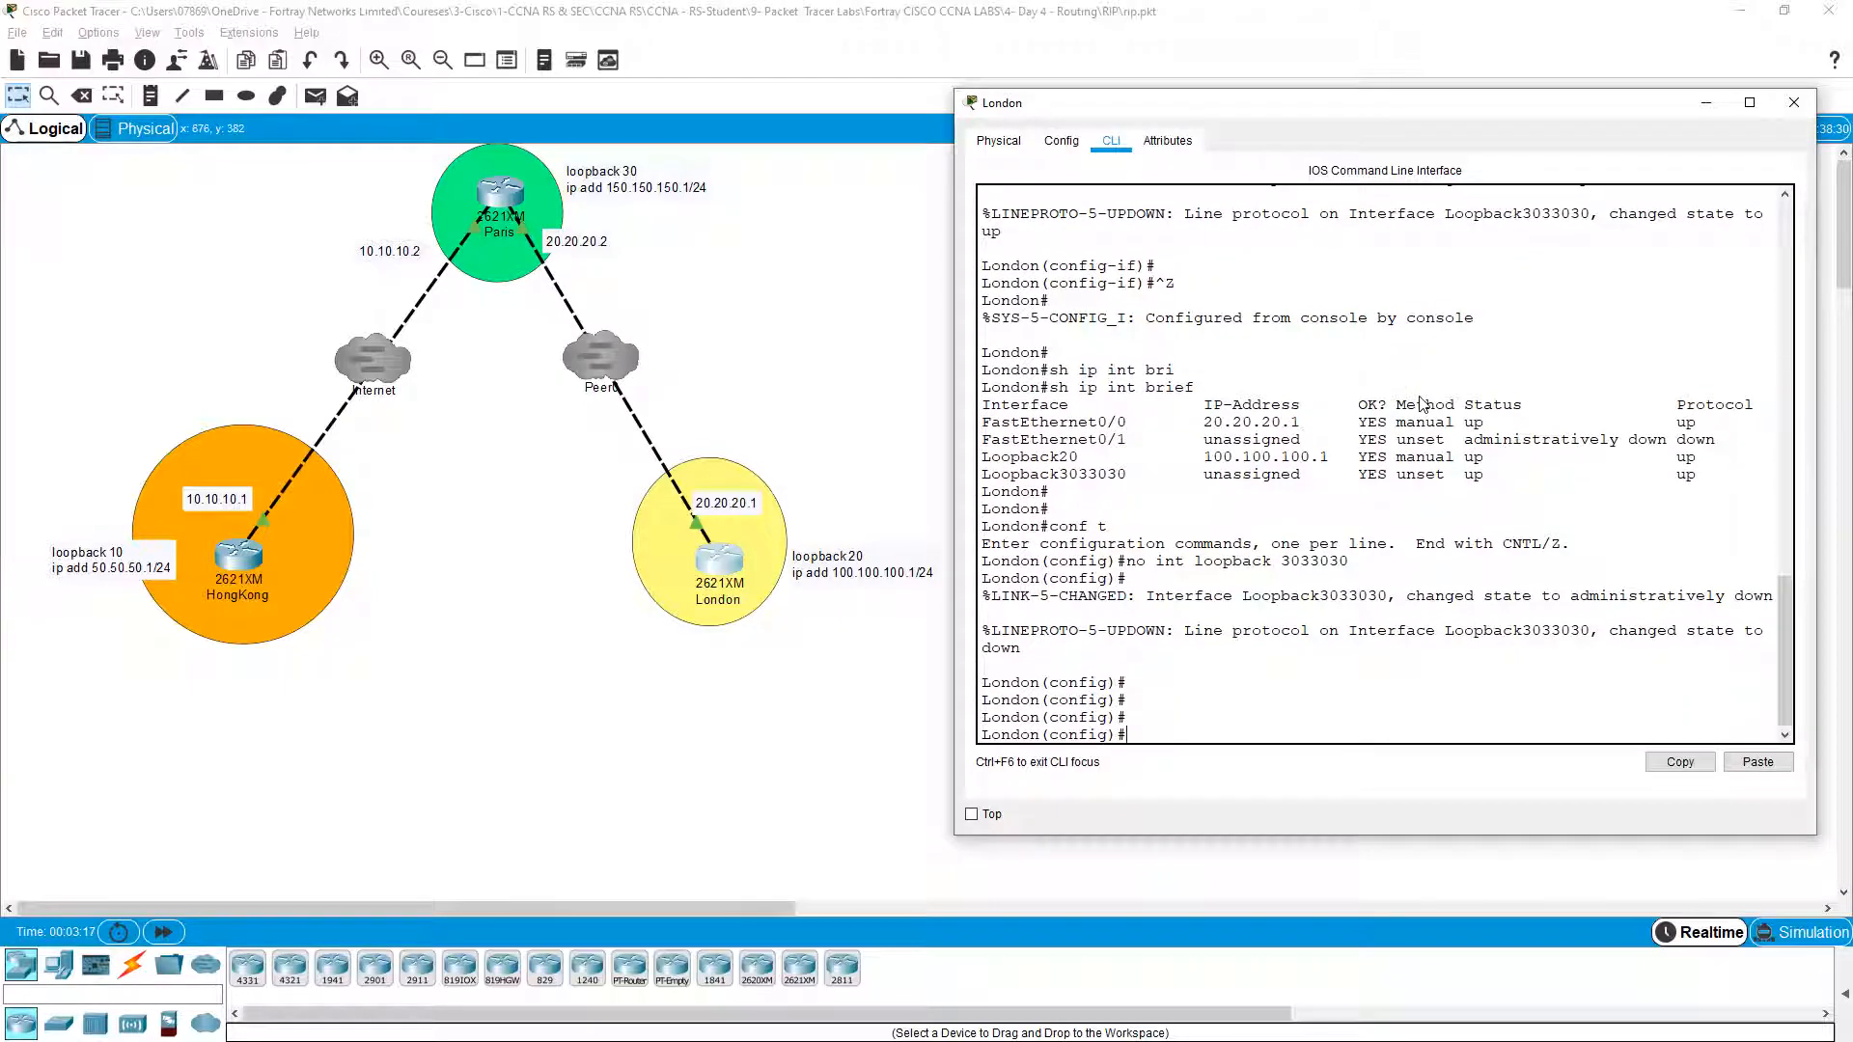
key(ctrl+z)
Step: Check London's protocols and interface summary, confirming Loopback20 at 100.100.100.1 and Fa0/0 at 20.20.20.1
key(Return)
text(sh ip)
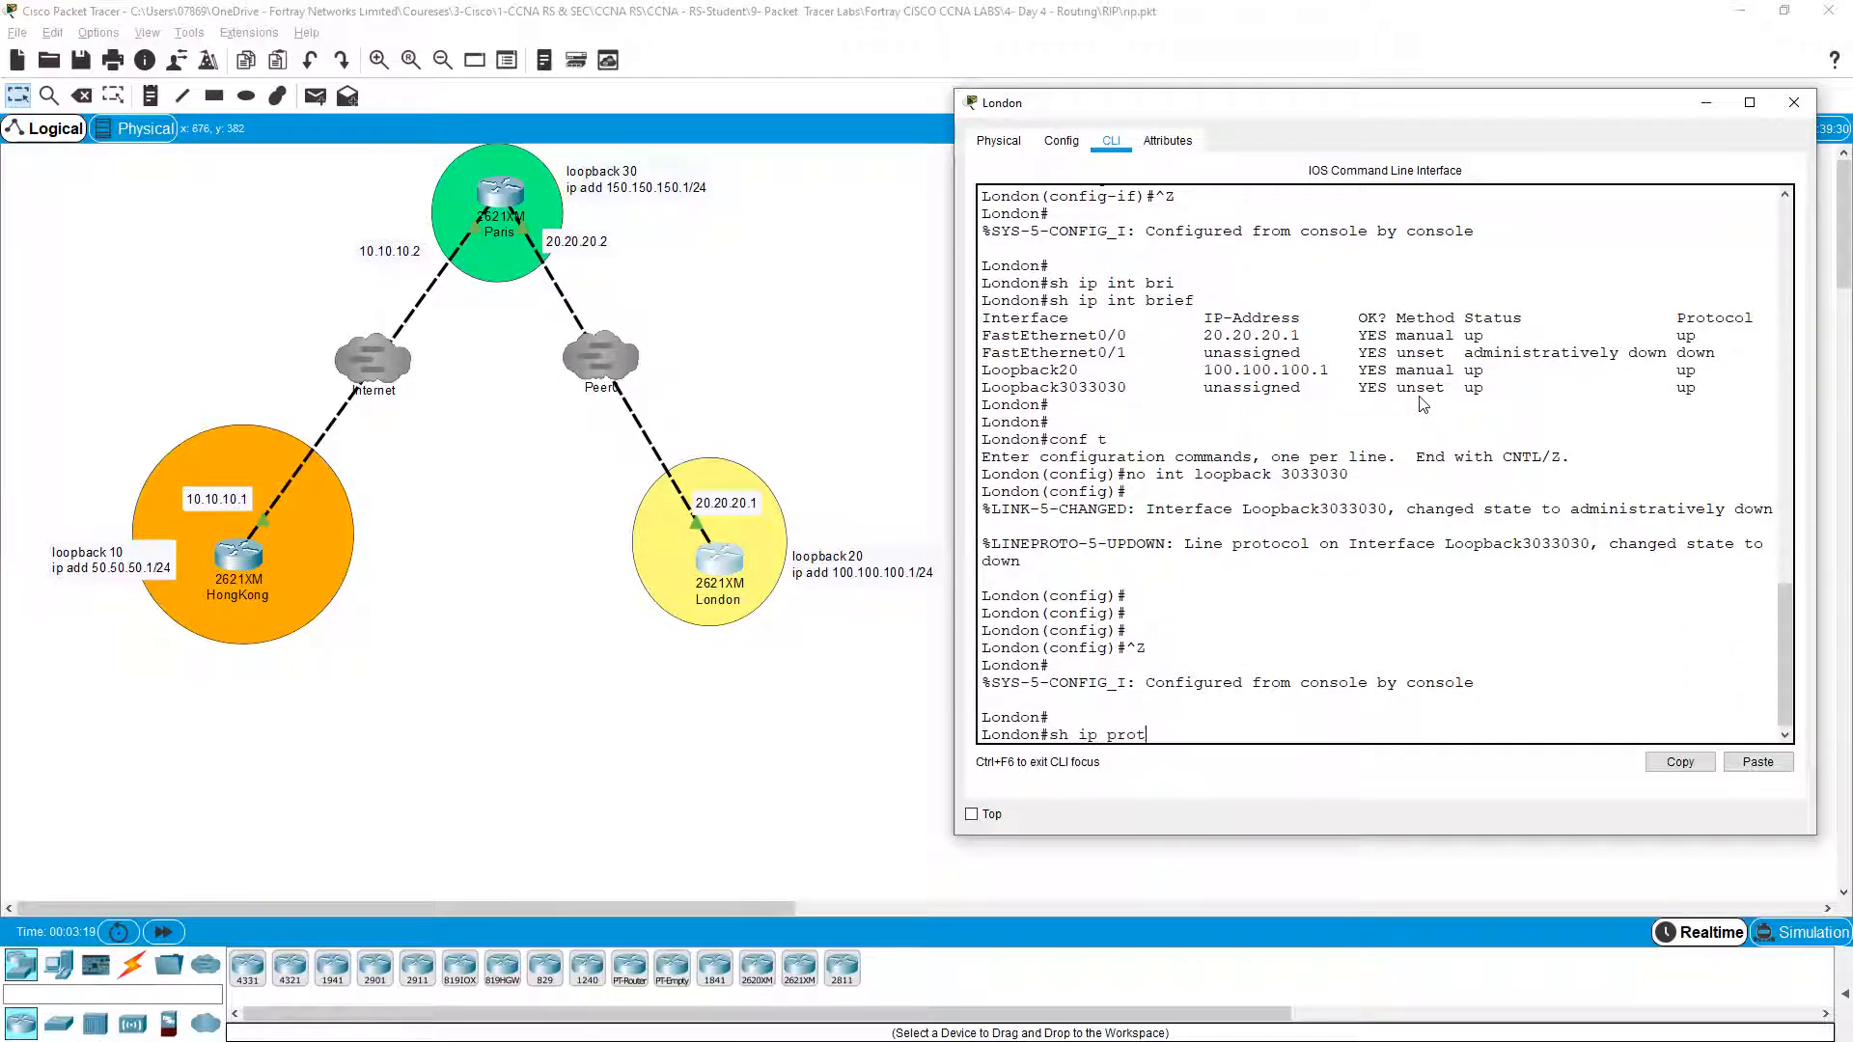
text( prot)
key(Tab)
key(Return)
key(Return)
key(Return)
key(Return)
key(Return)
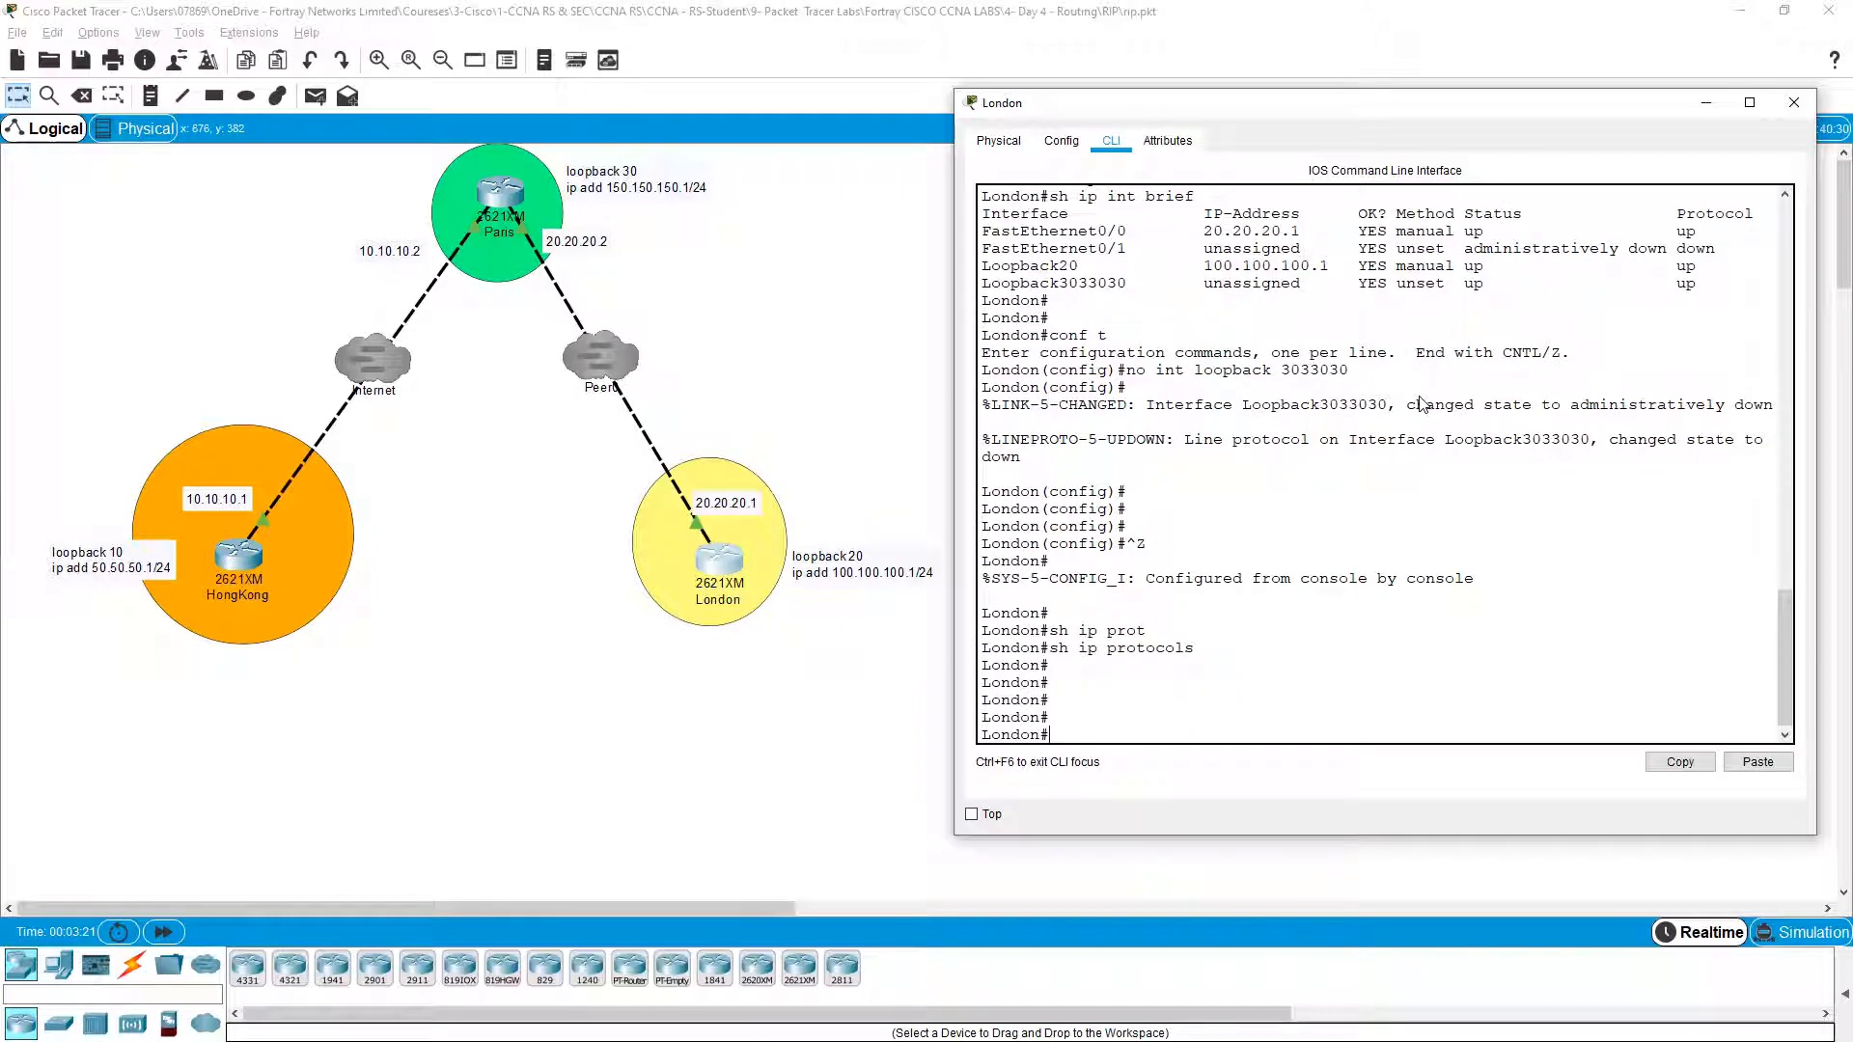
text(sh ip int bri)
key(Tab)
key(Return)
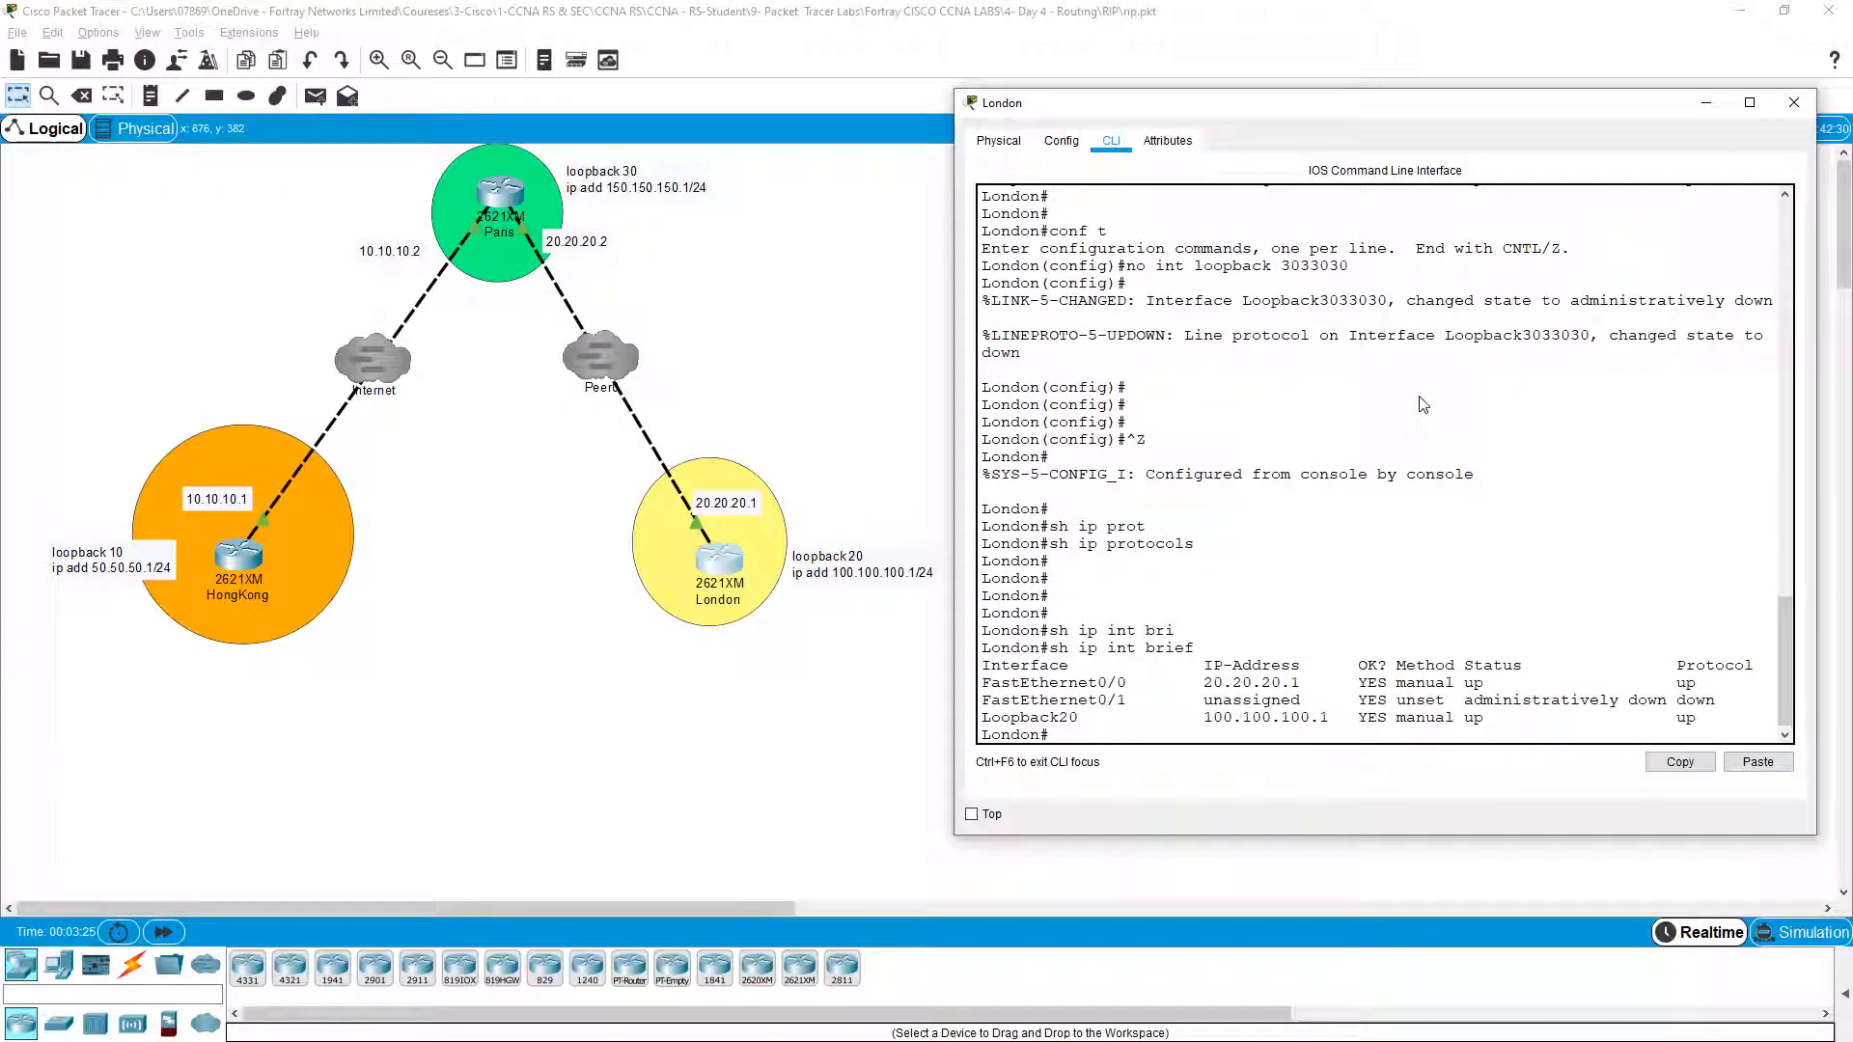
drag(1205, 719, 1330, 720)
drag(1204, 685, 1305, 689)
click(1338, 696)
key(Return)
key(Return)
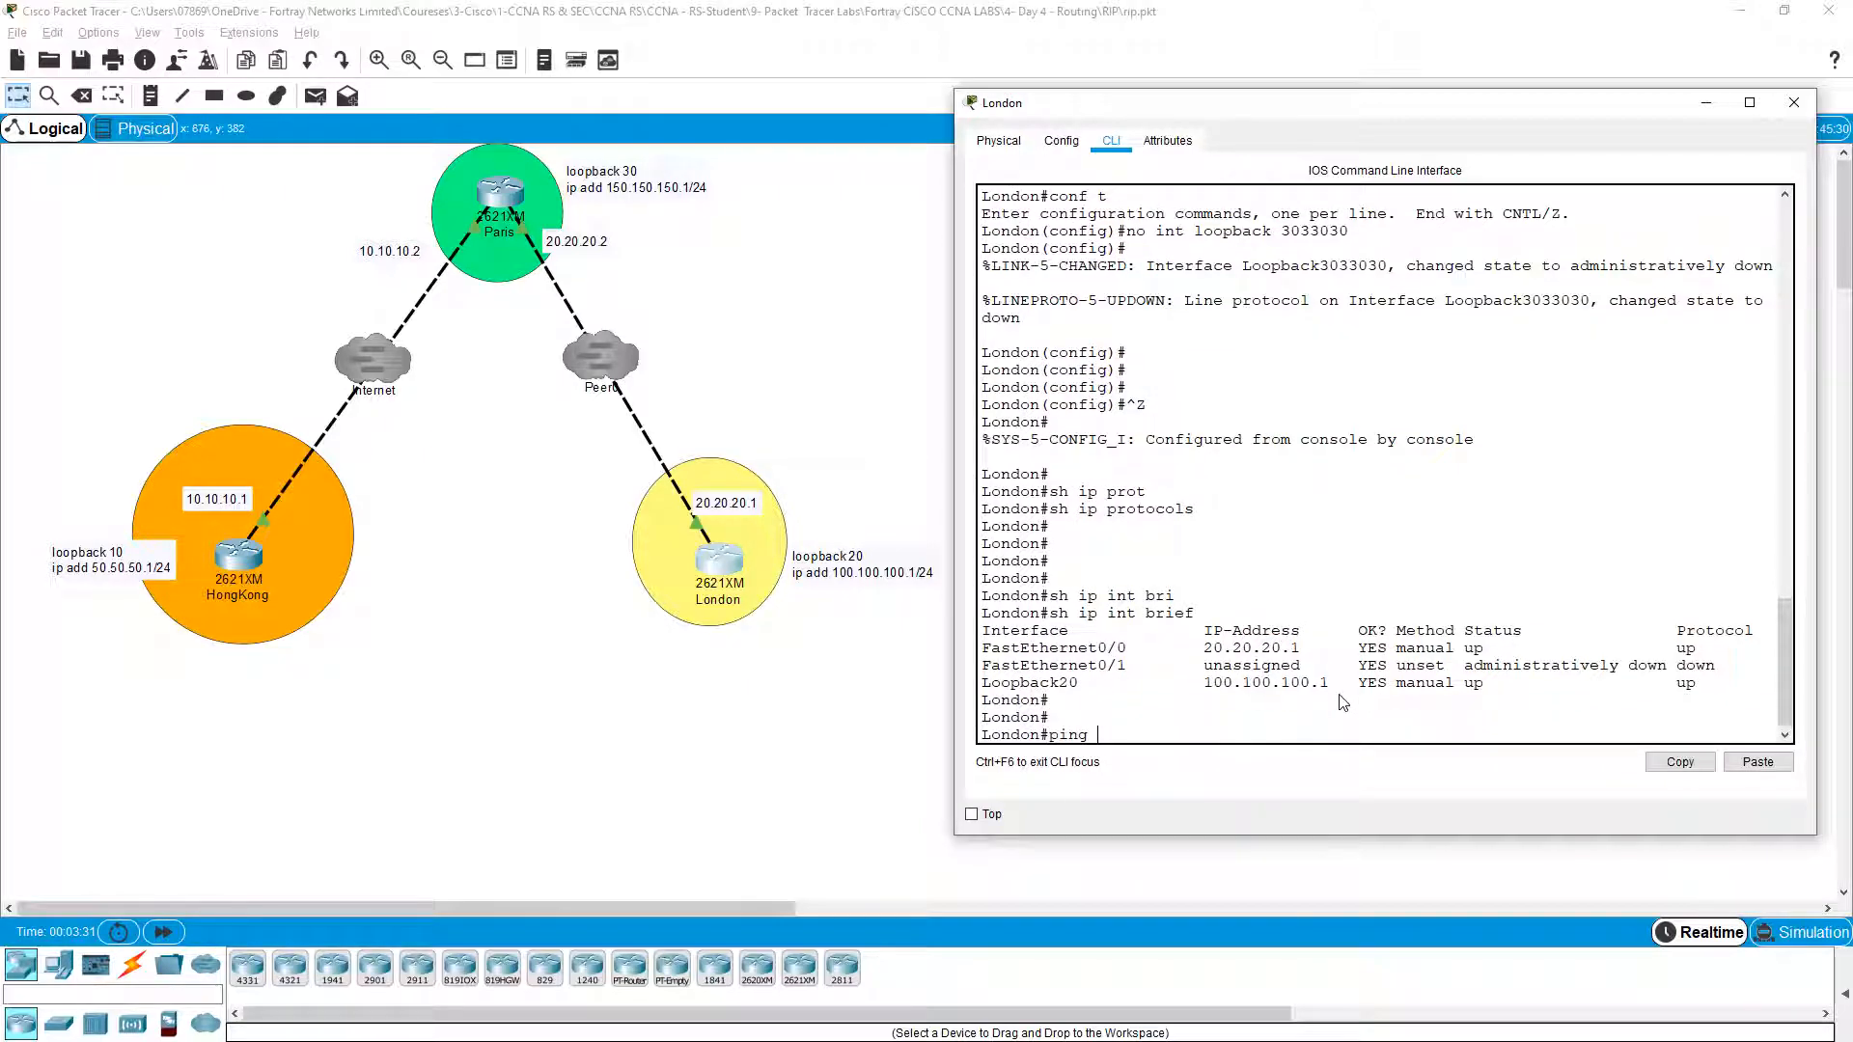
Step: Ping Paris at 20.20.20.2 from London
text(ping 20.20.20.1)
key(BackSpace)
text(2)
key(Return)
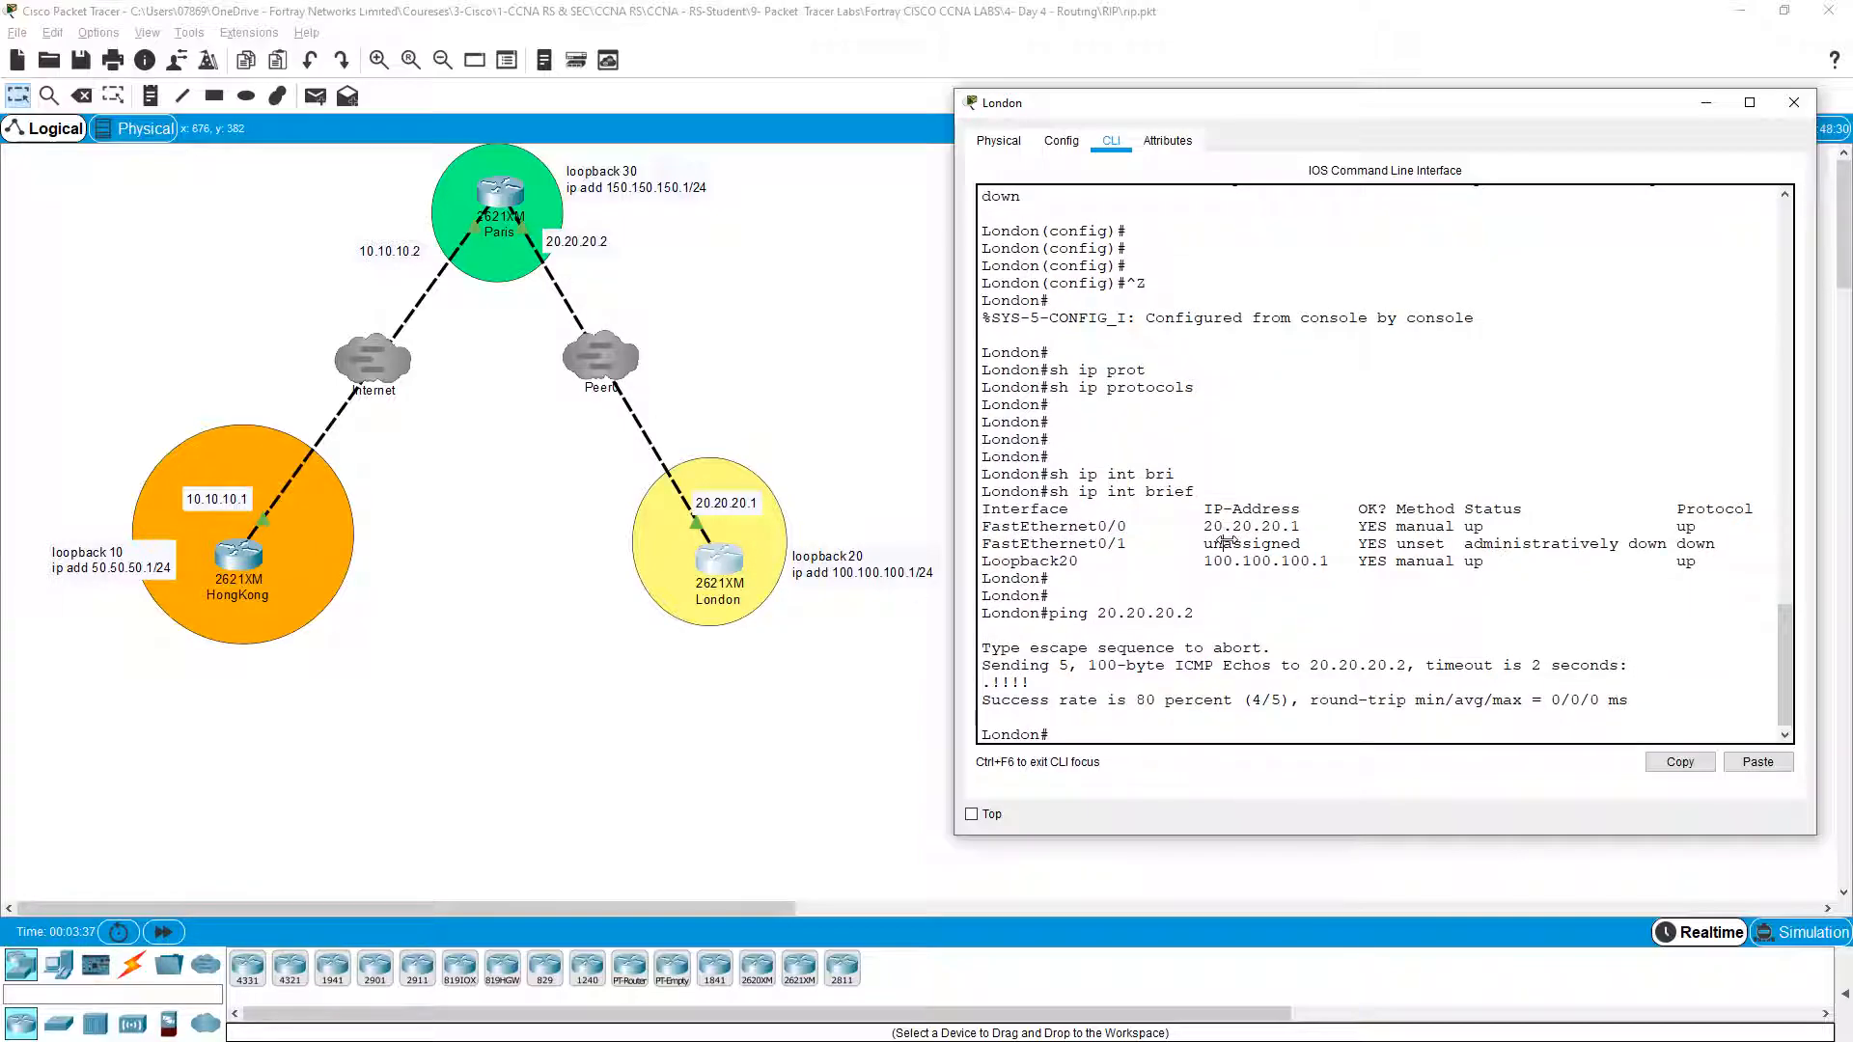
key(Return)
key(Return)
Step: List London's CDP neighbours, showing Paris, and repeat the ping to 20.20.20.2
text(sh cdp nei)
key(Return)
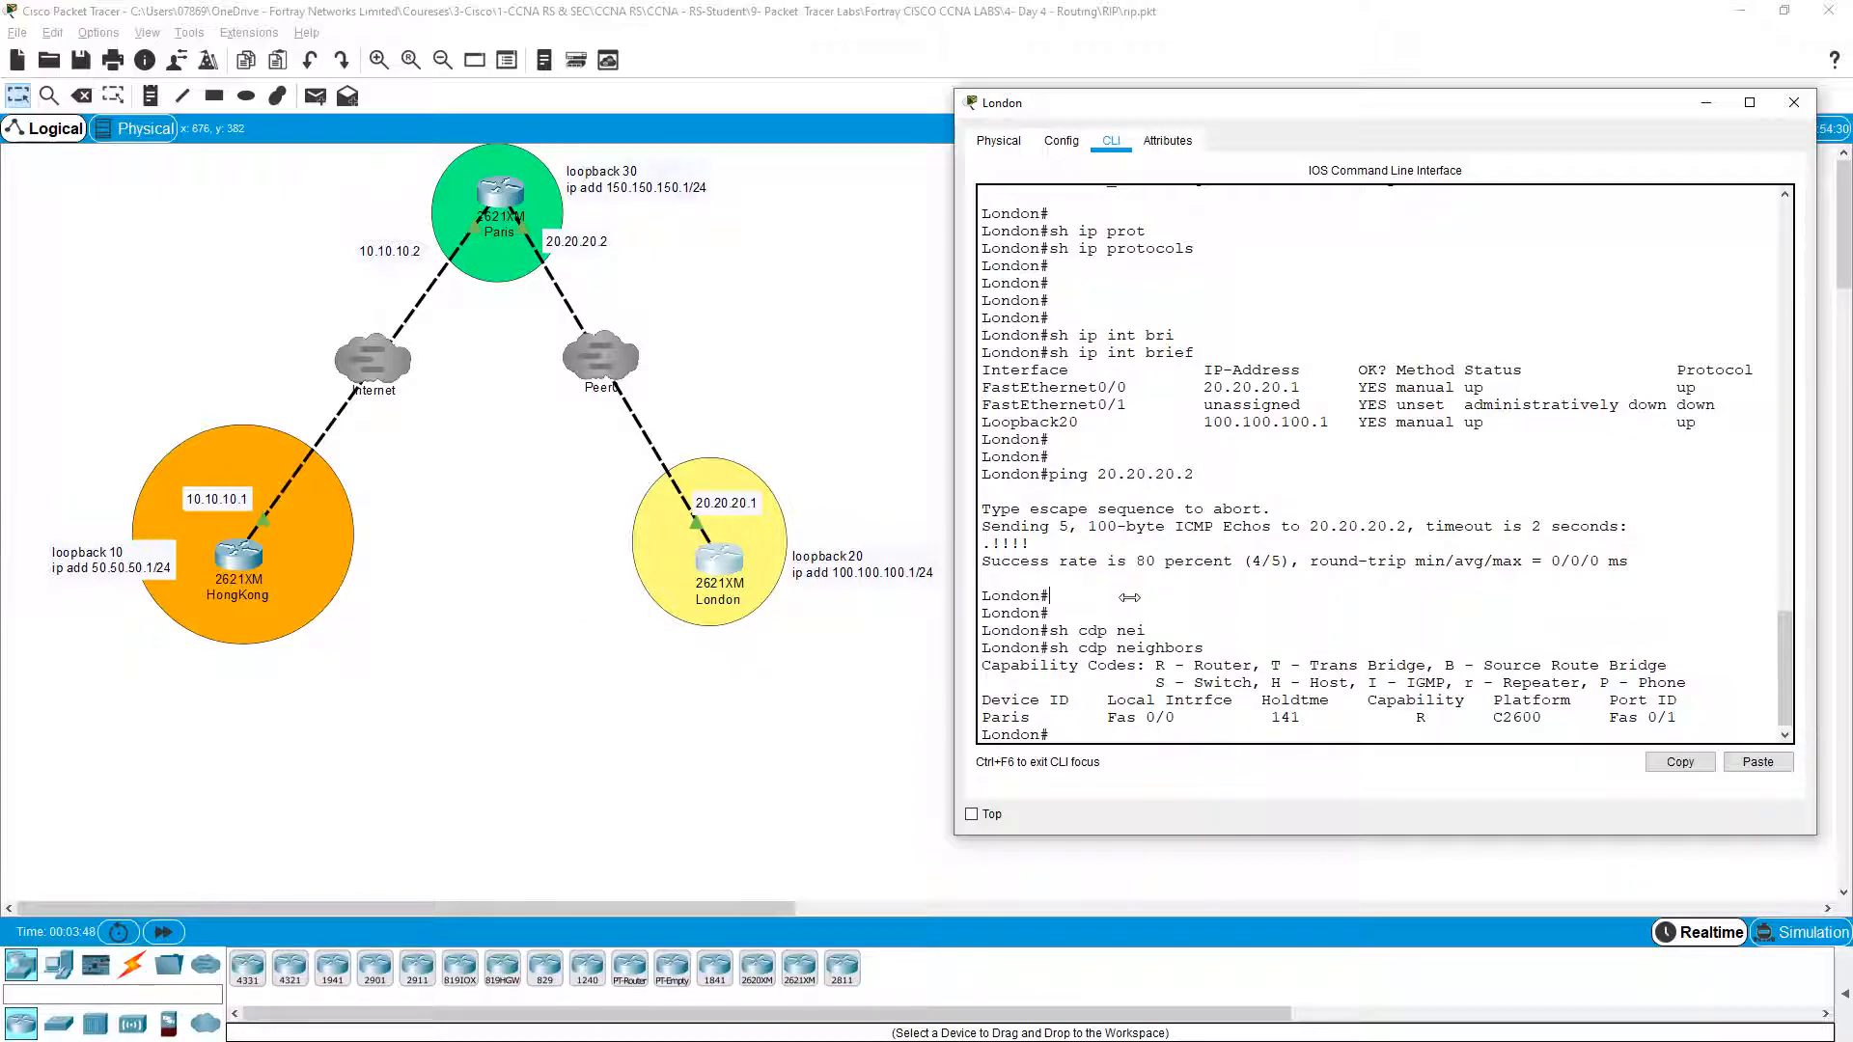
key(Return)
key(Return)
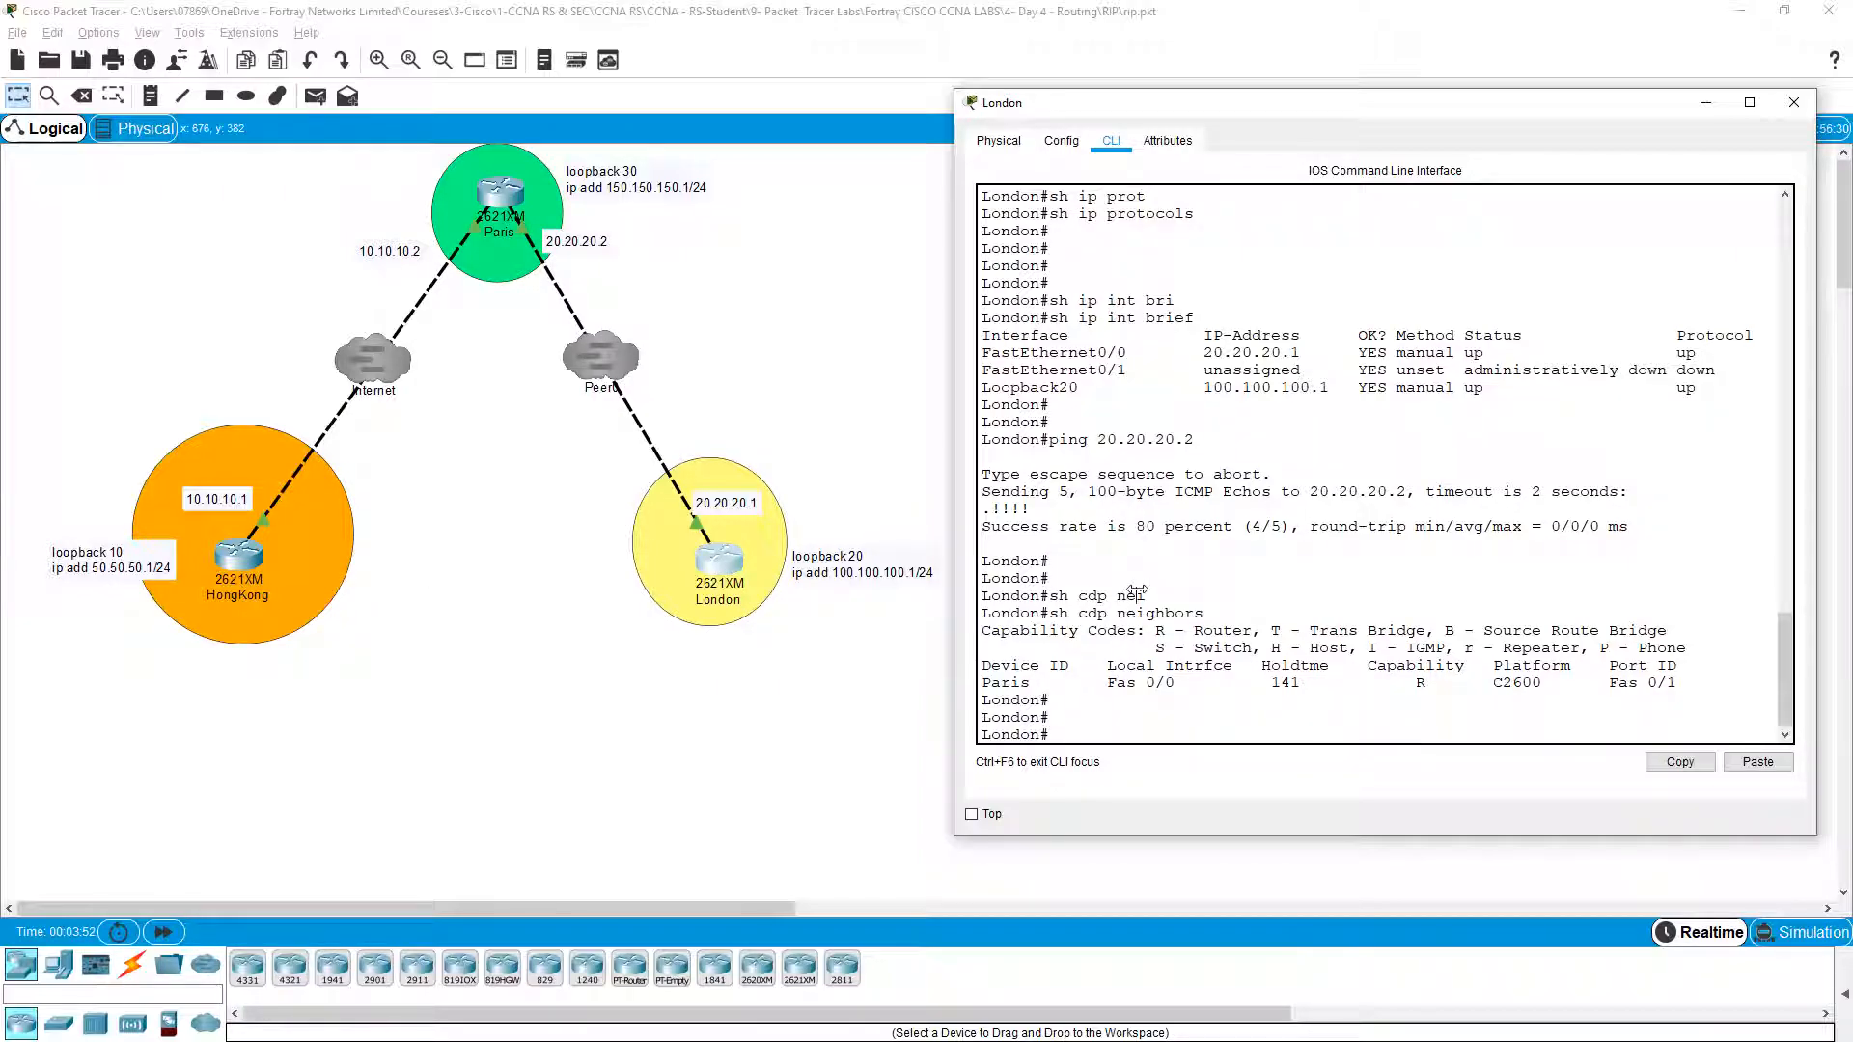
key(Return)
key(Return)
key(Up)
key(Up)
key(Up)
key(Return)
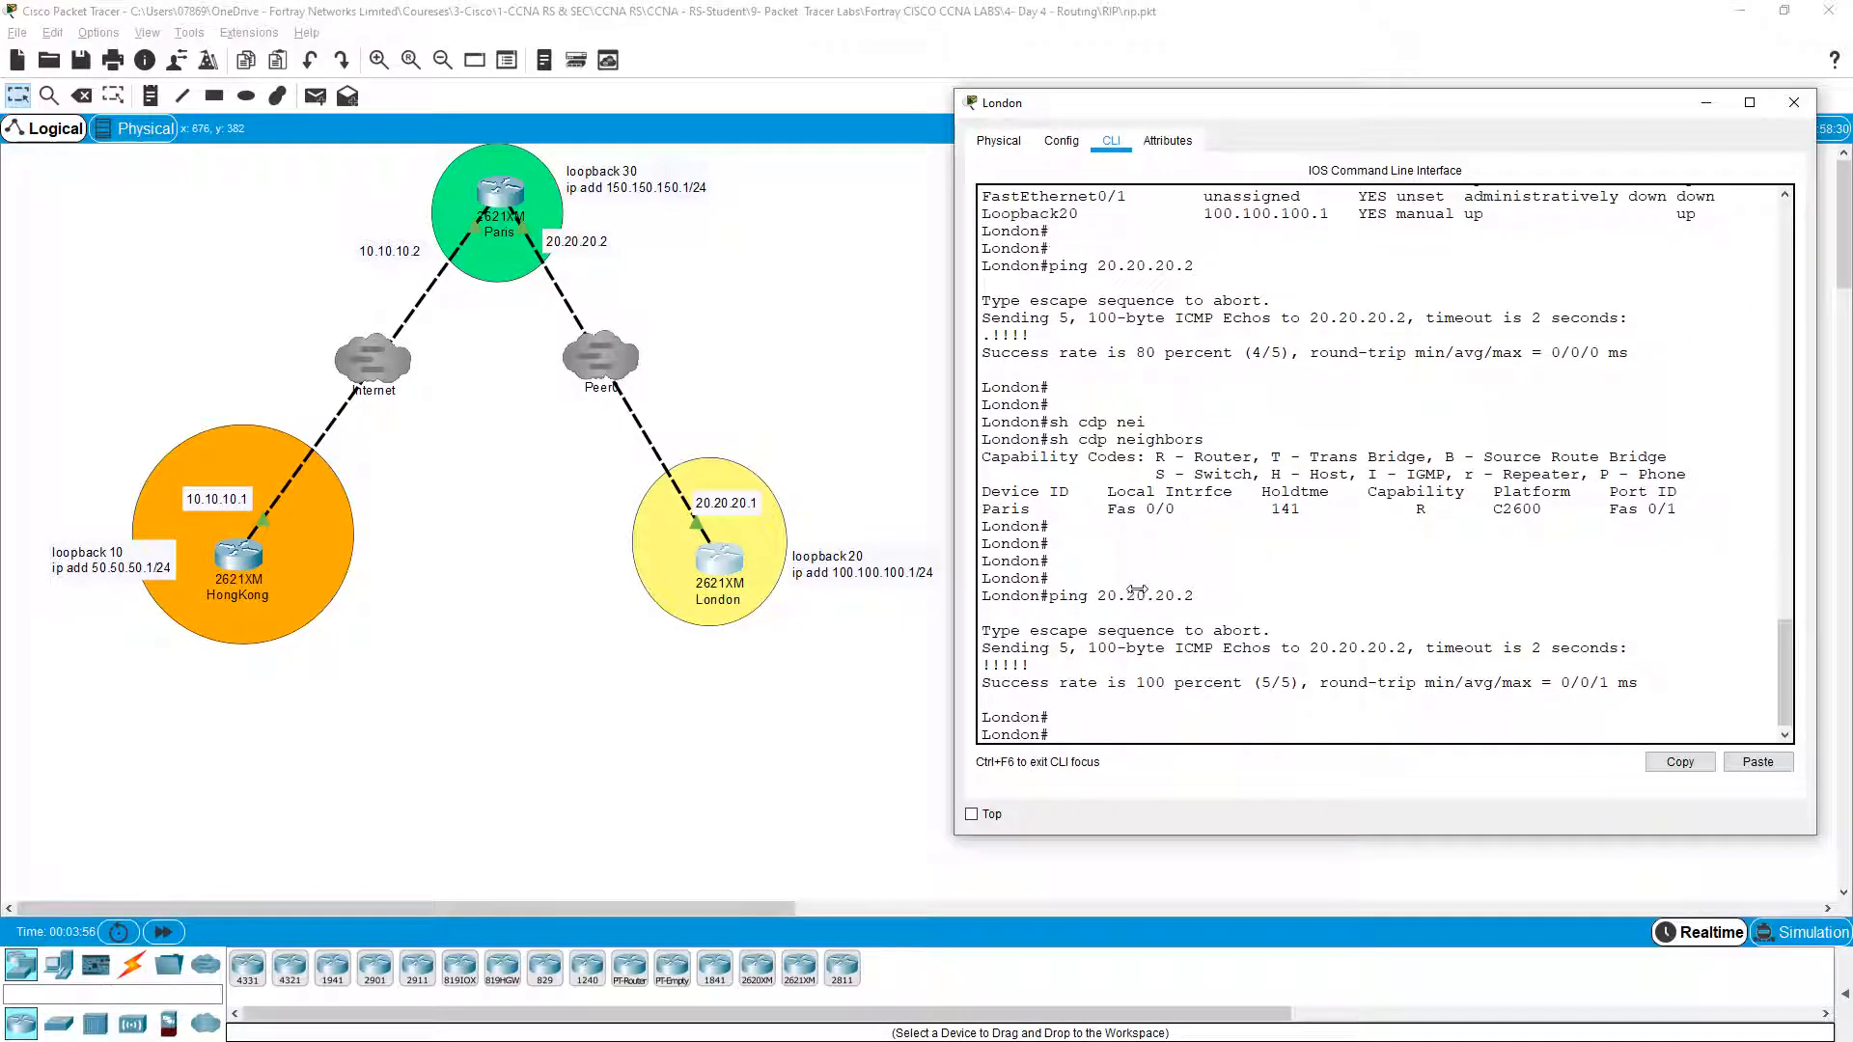
key(Return)
Step: Start RIP on London with 'router rip' and advertise network 100.100.100.0
text(conf t)
key(Return)
key(Return)
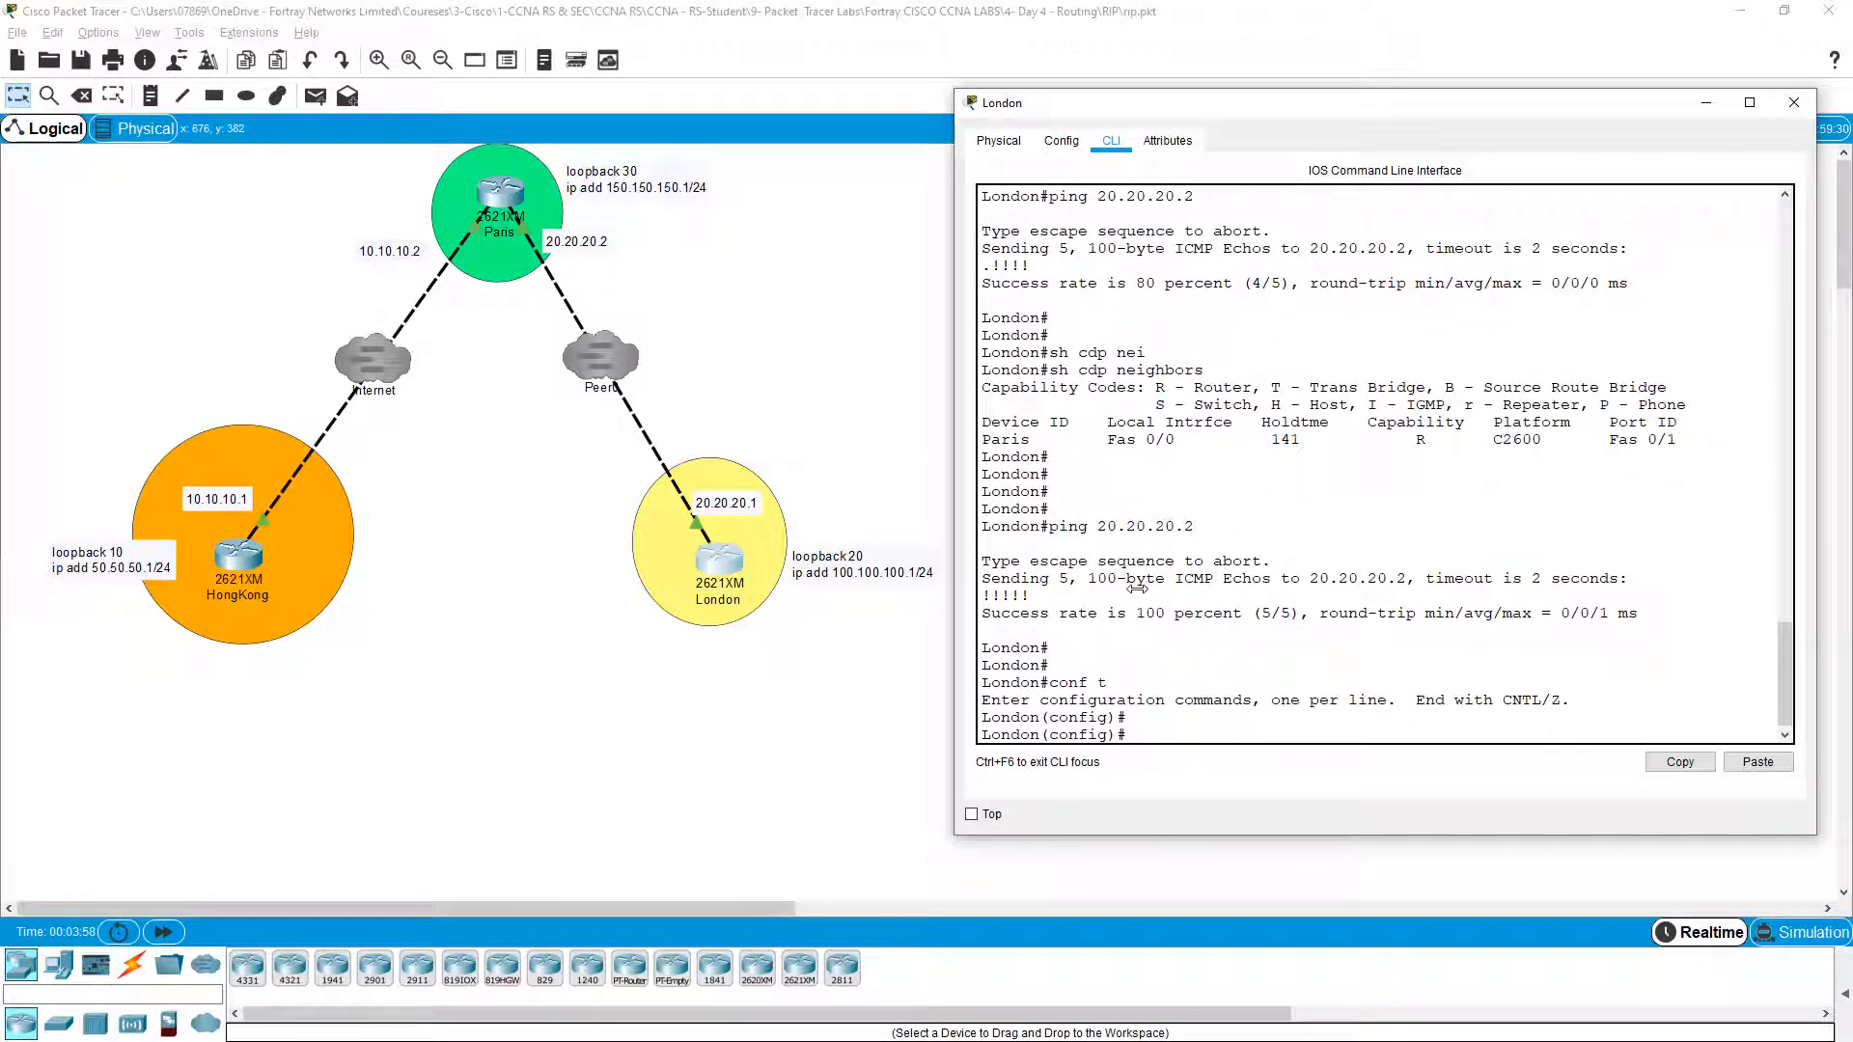
text(router rip)
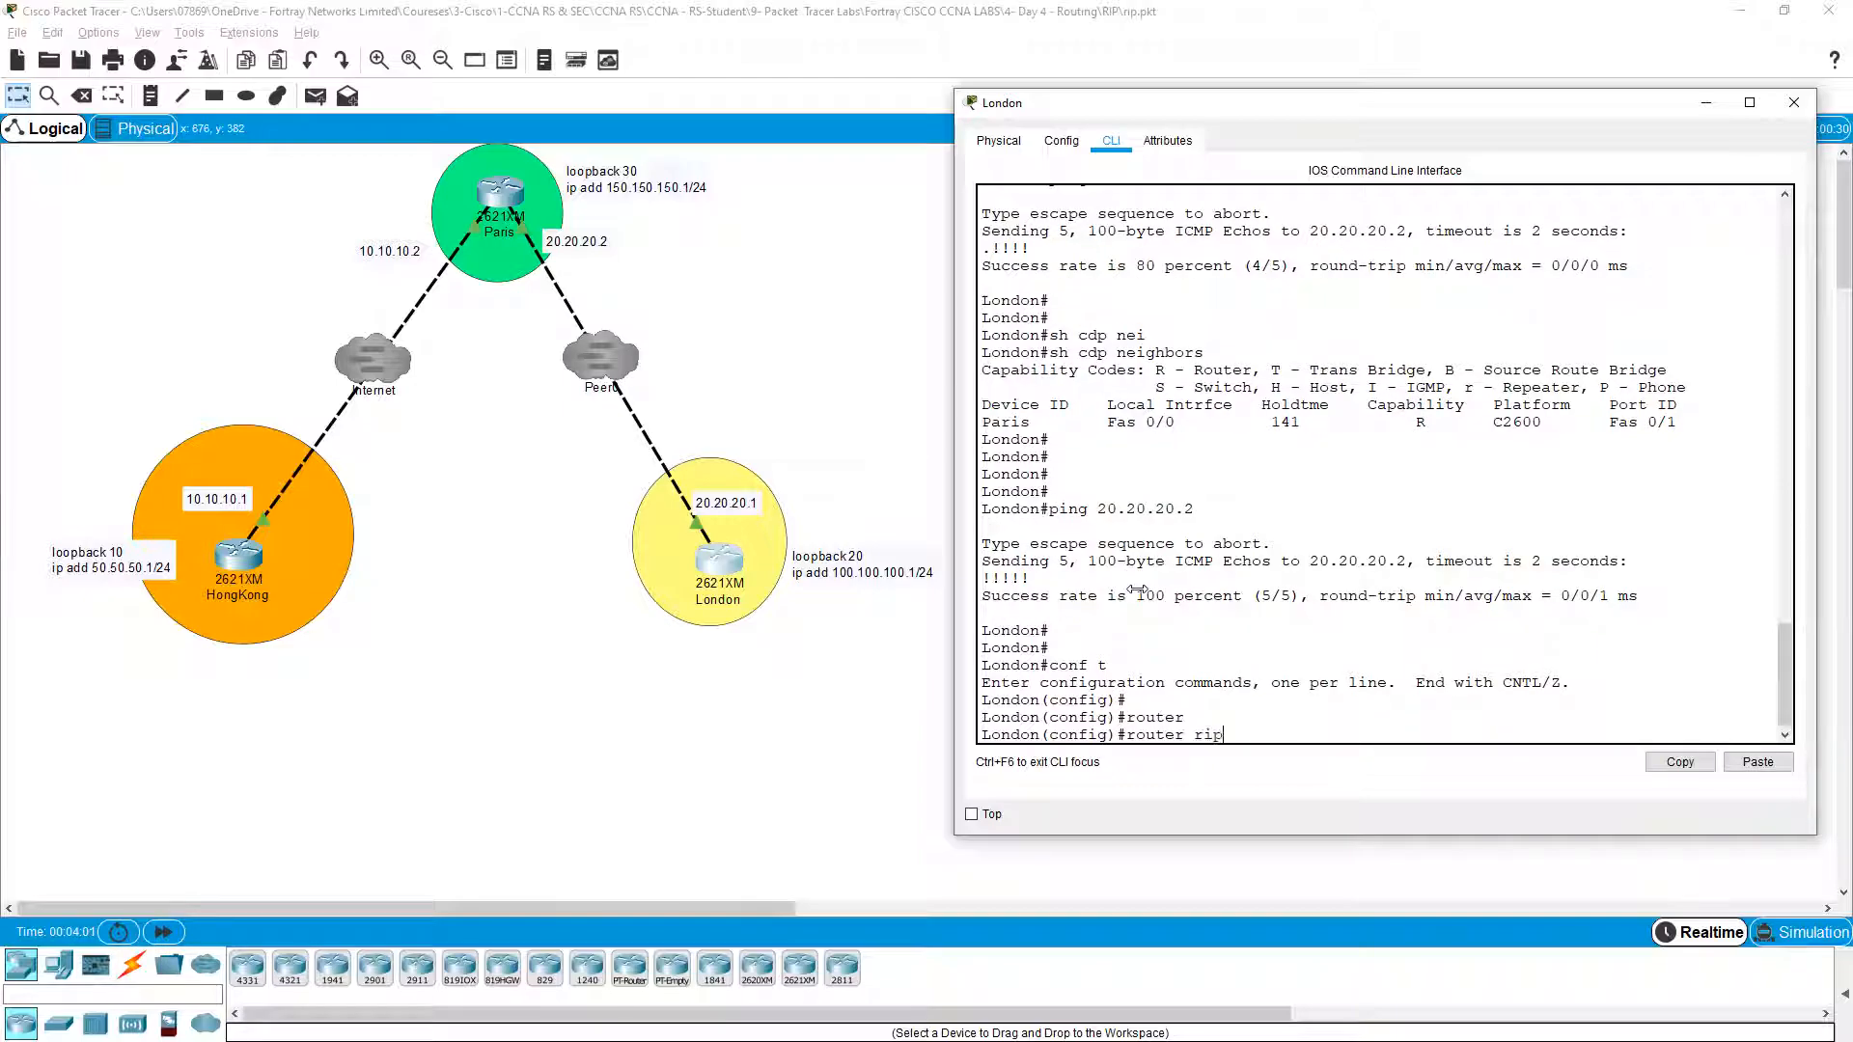
key(Return)
text(net)
key(Tab)
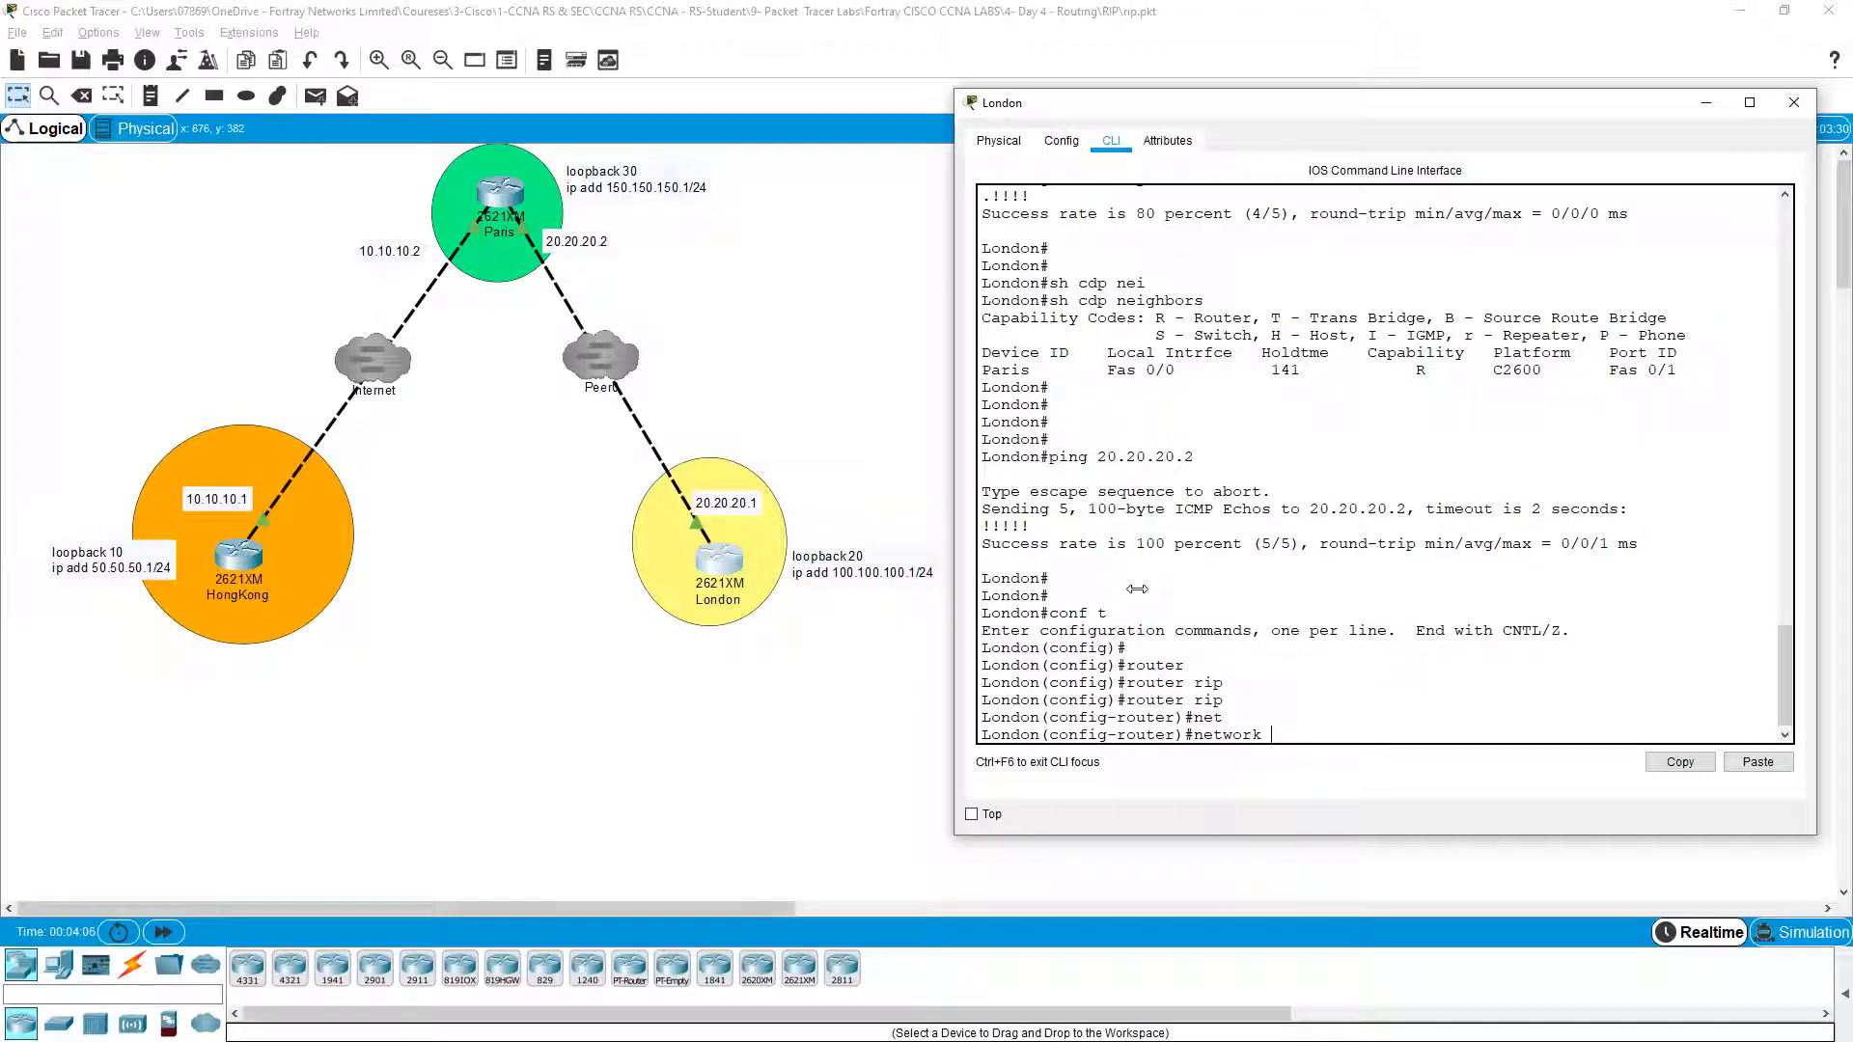
text(?)
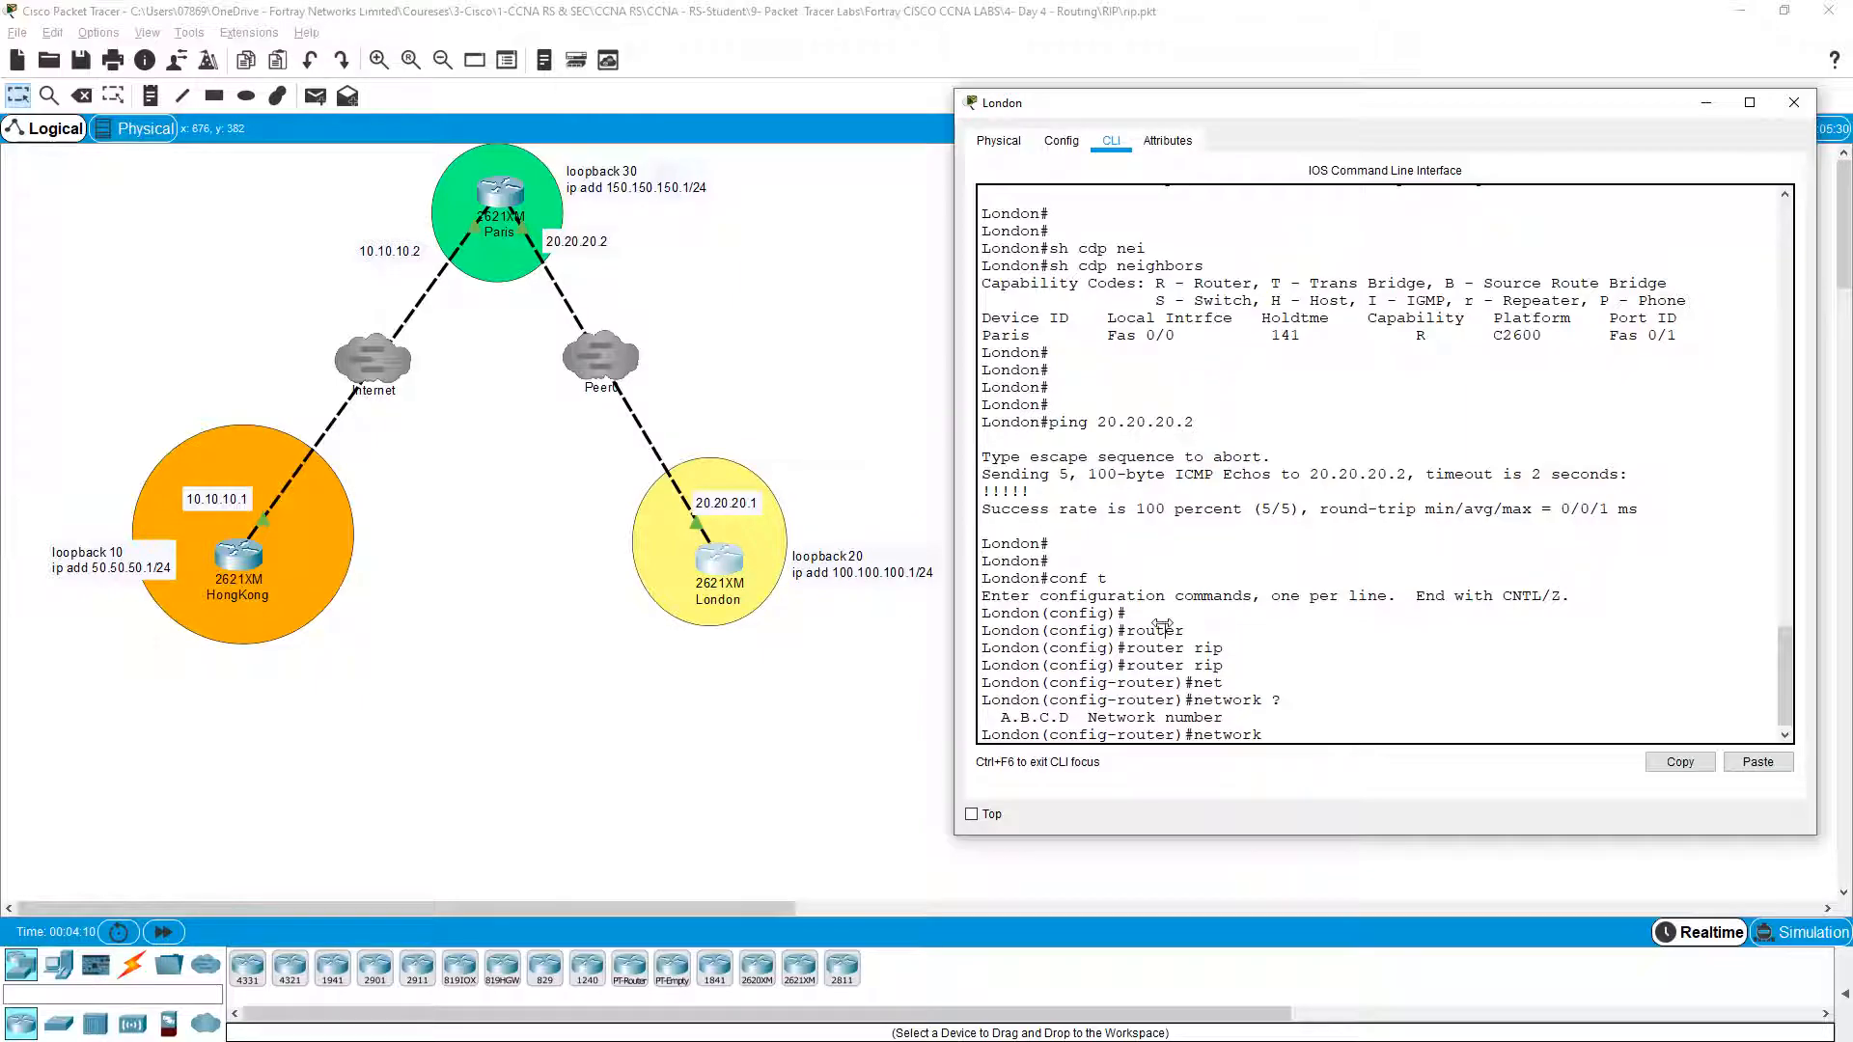
text(100.100.100.0)
key(Return)
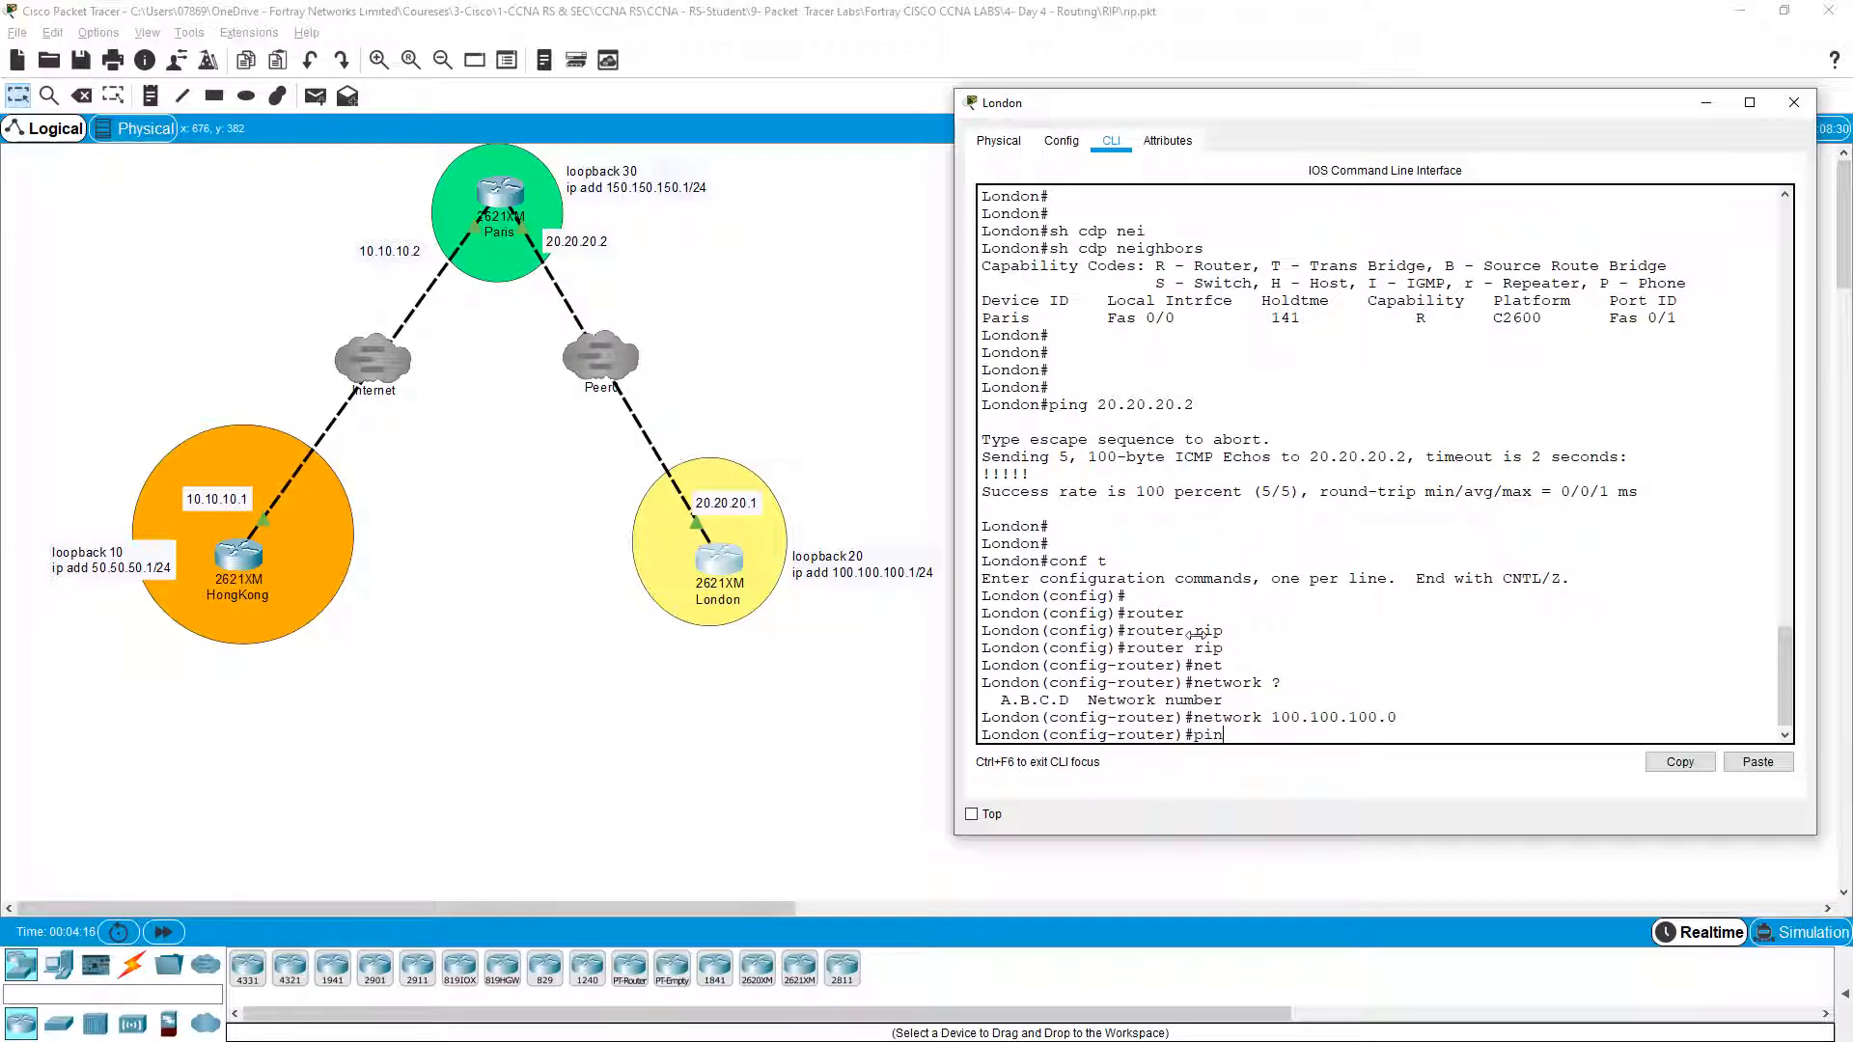
Step: Add network 20.20.20.0 to London's RIP process and exit configuration mode
text(ping 20.20.20.0)
key(Return)
text(ndon(config-router)#n)
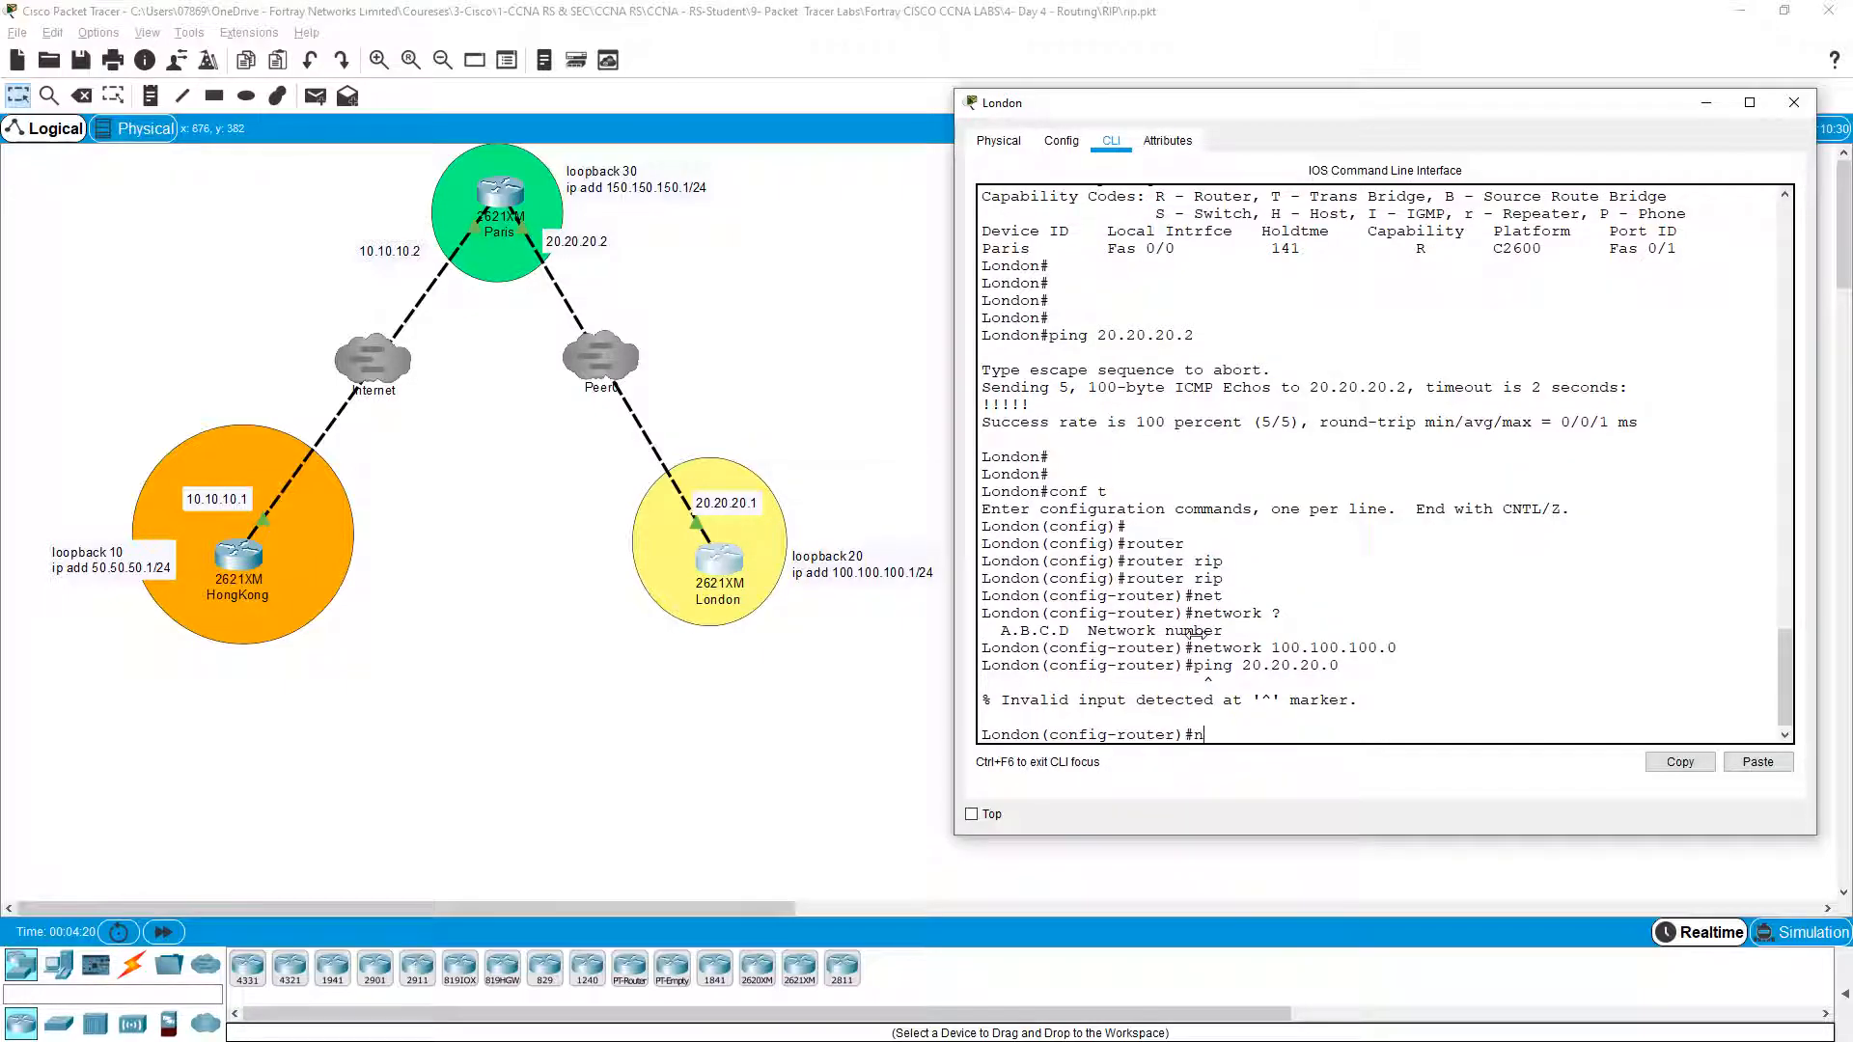
text(et)
key(Tab)
text(20.20.20.)
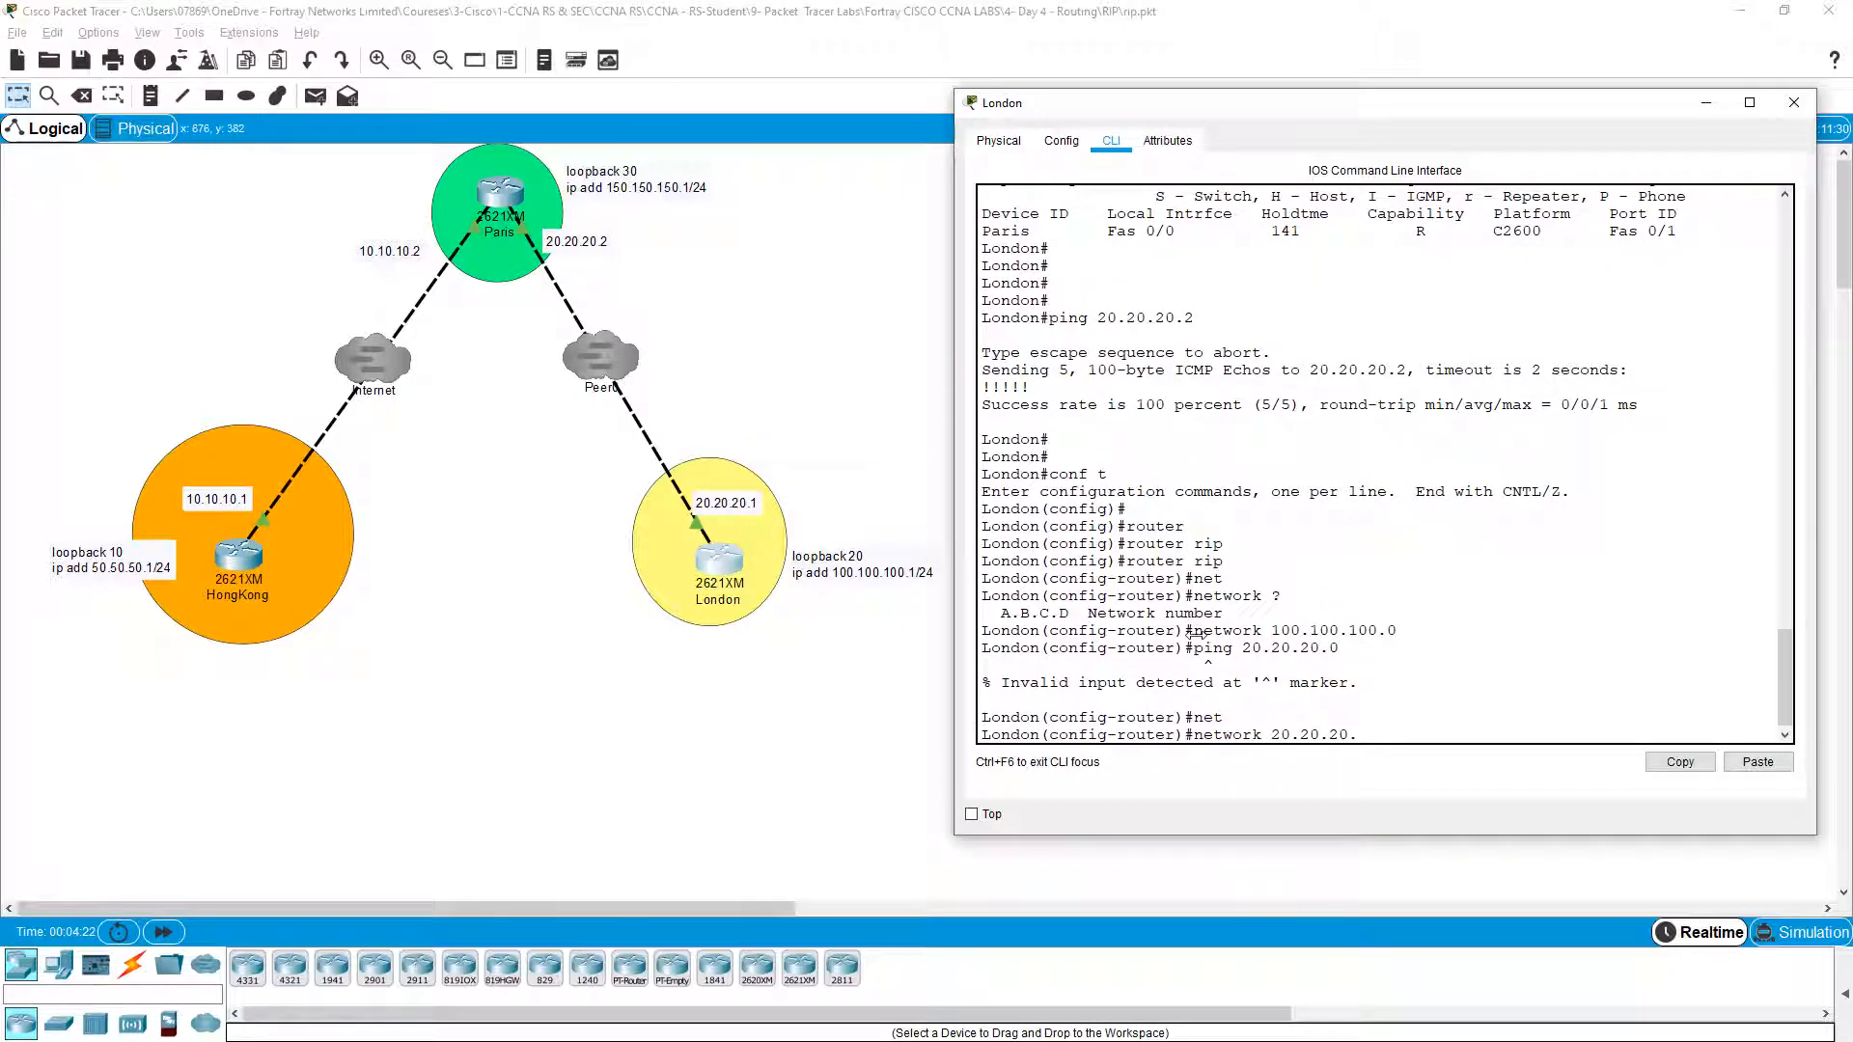
text(0)
key(Return)
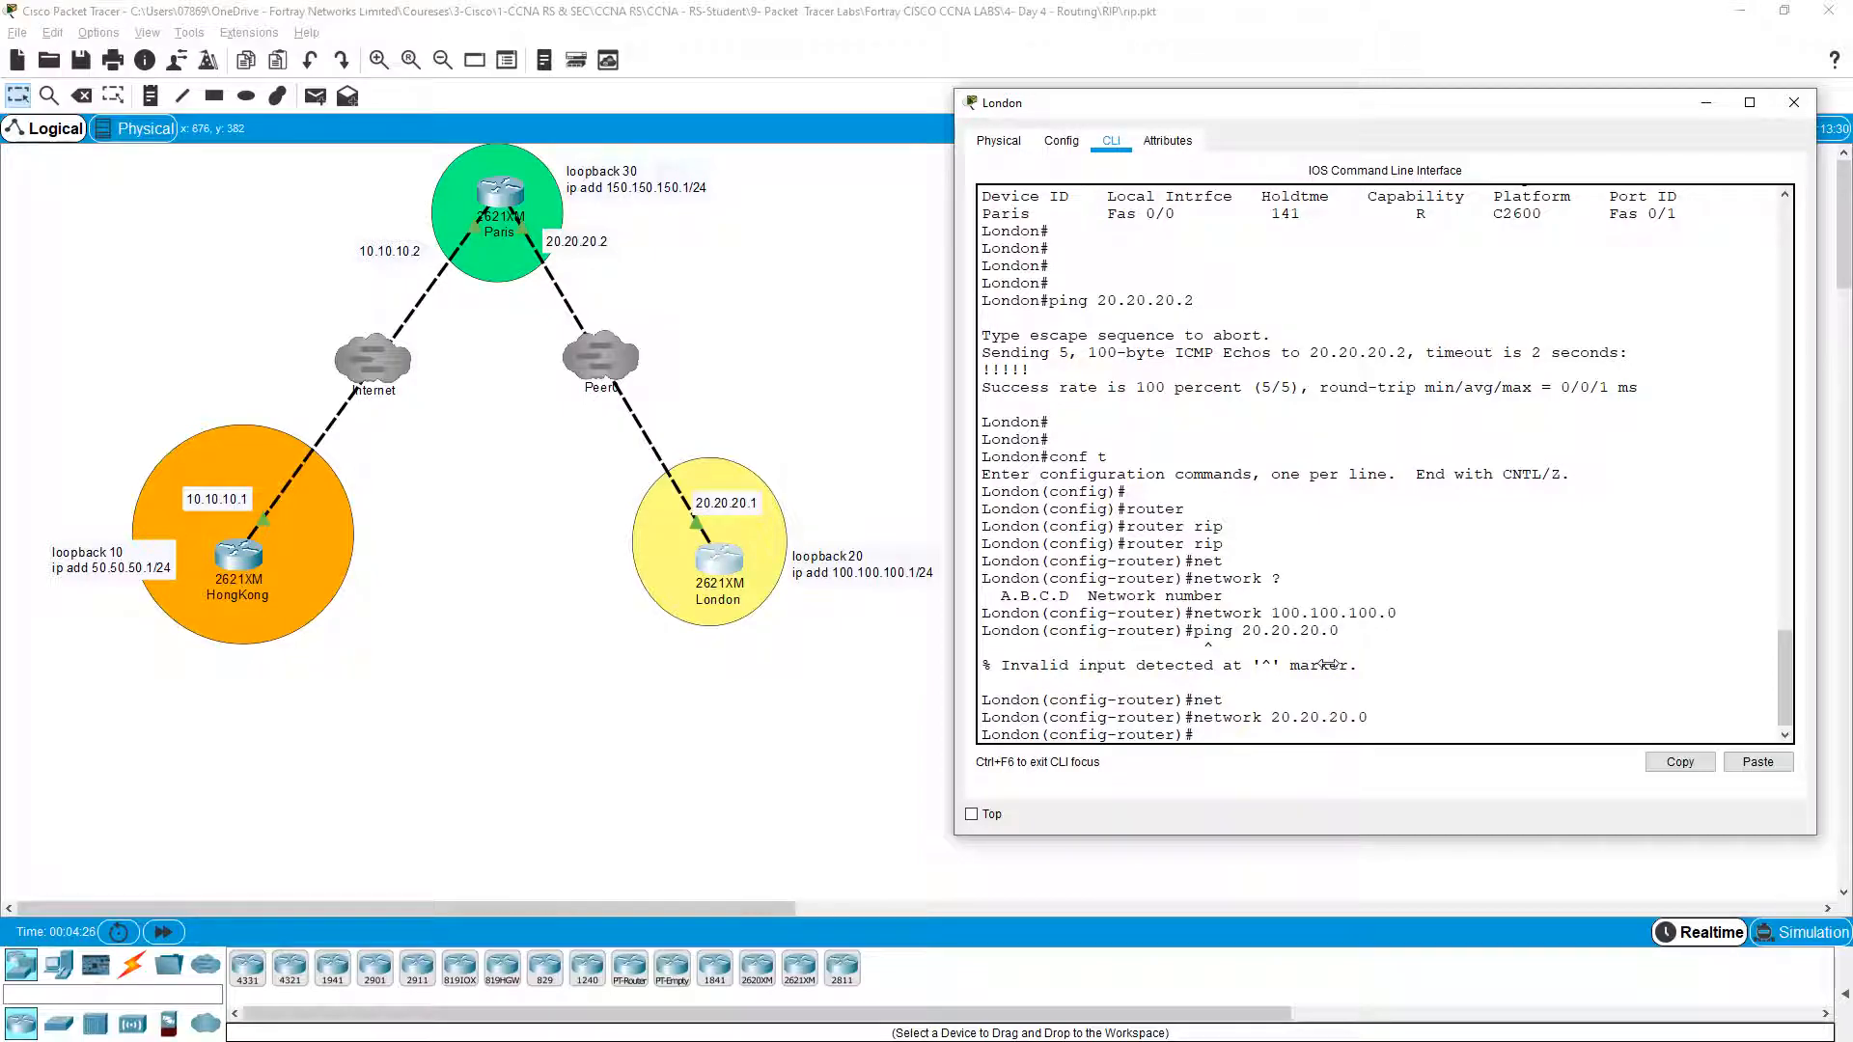
key(ctrl+z)
key(Return)
Step: Run show ip protocols on London and review the RIP timers, including 180 s invalid and 240 s flush
text(sh ip prot)
key(Tab)
key(Return)
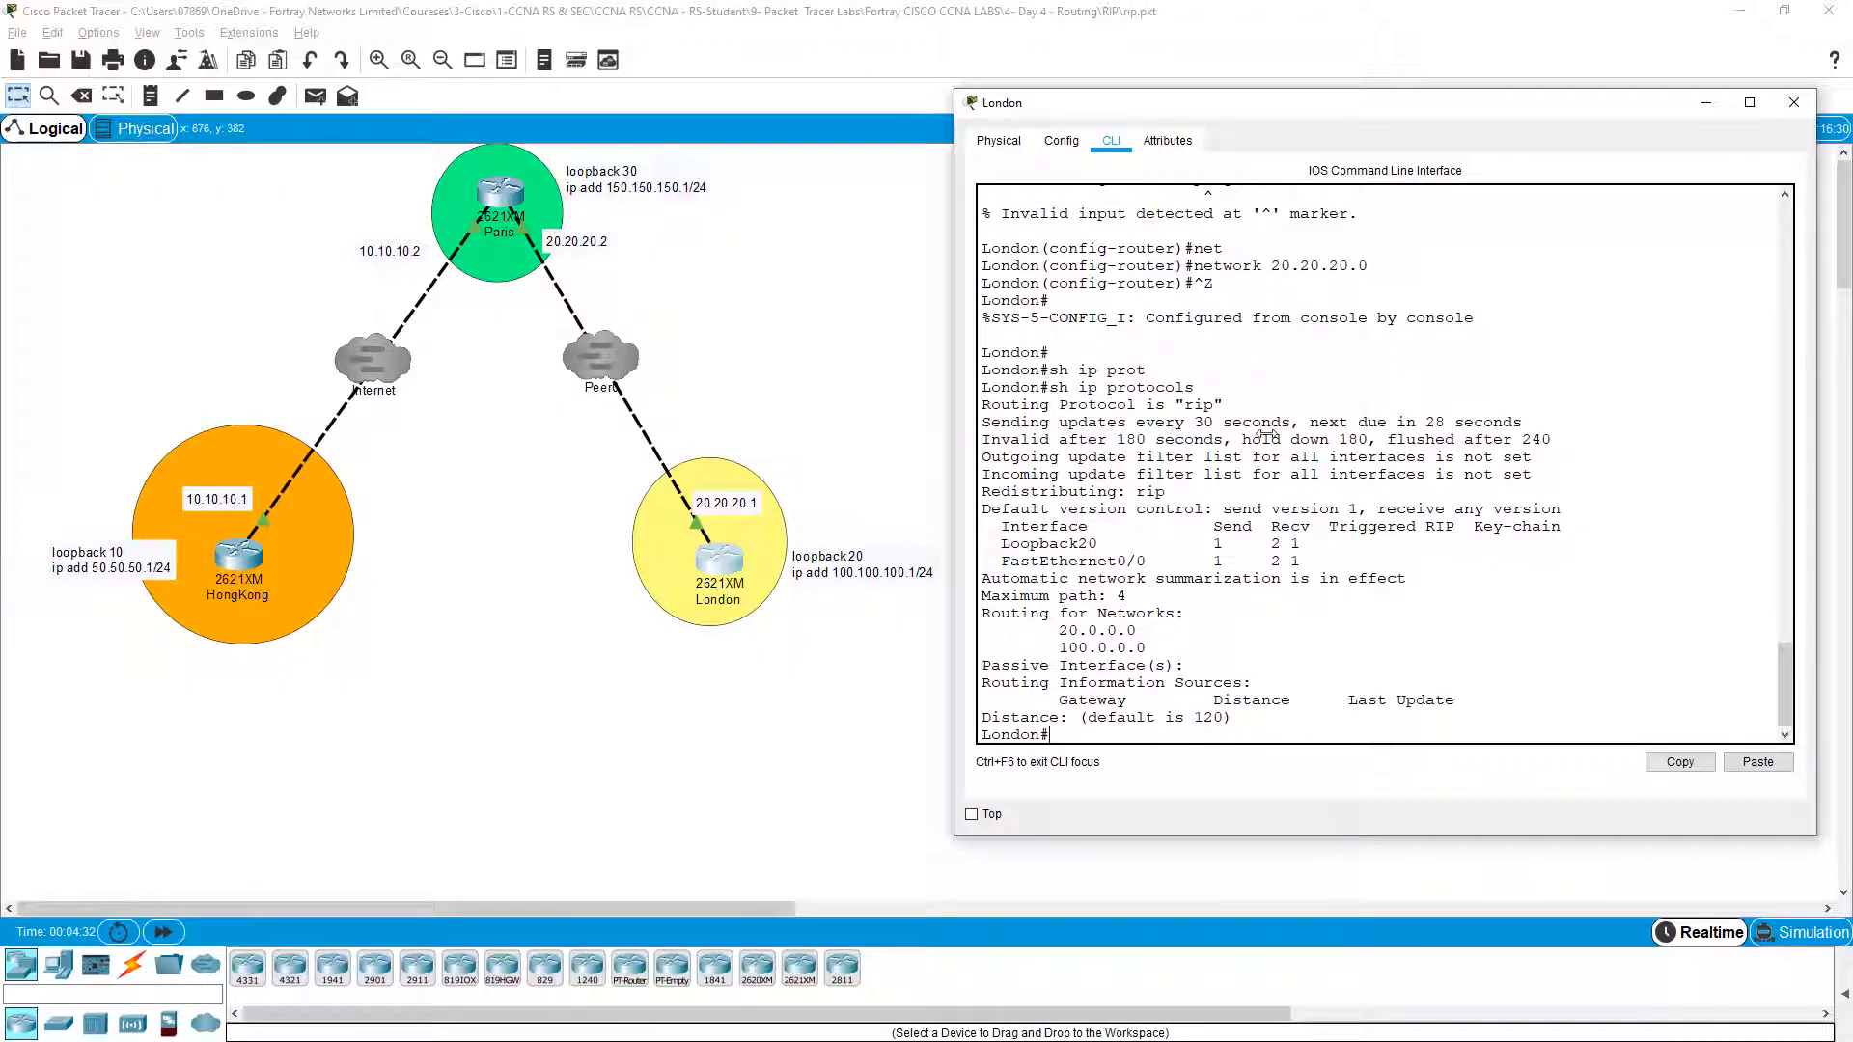
drag(1369, 439, 1465, 439)
click(1465, 439)
drag(1097, 448, 1290, 457)
click(1293, 458)
drag(1078, 442, 1427, 440)
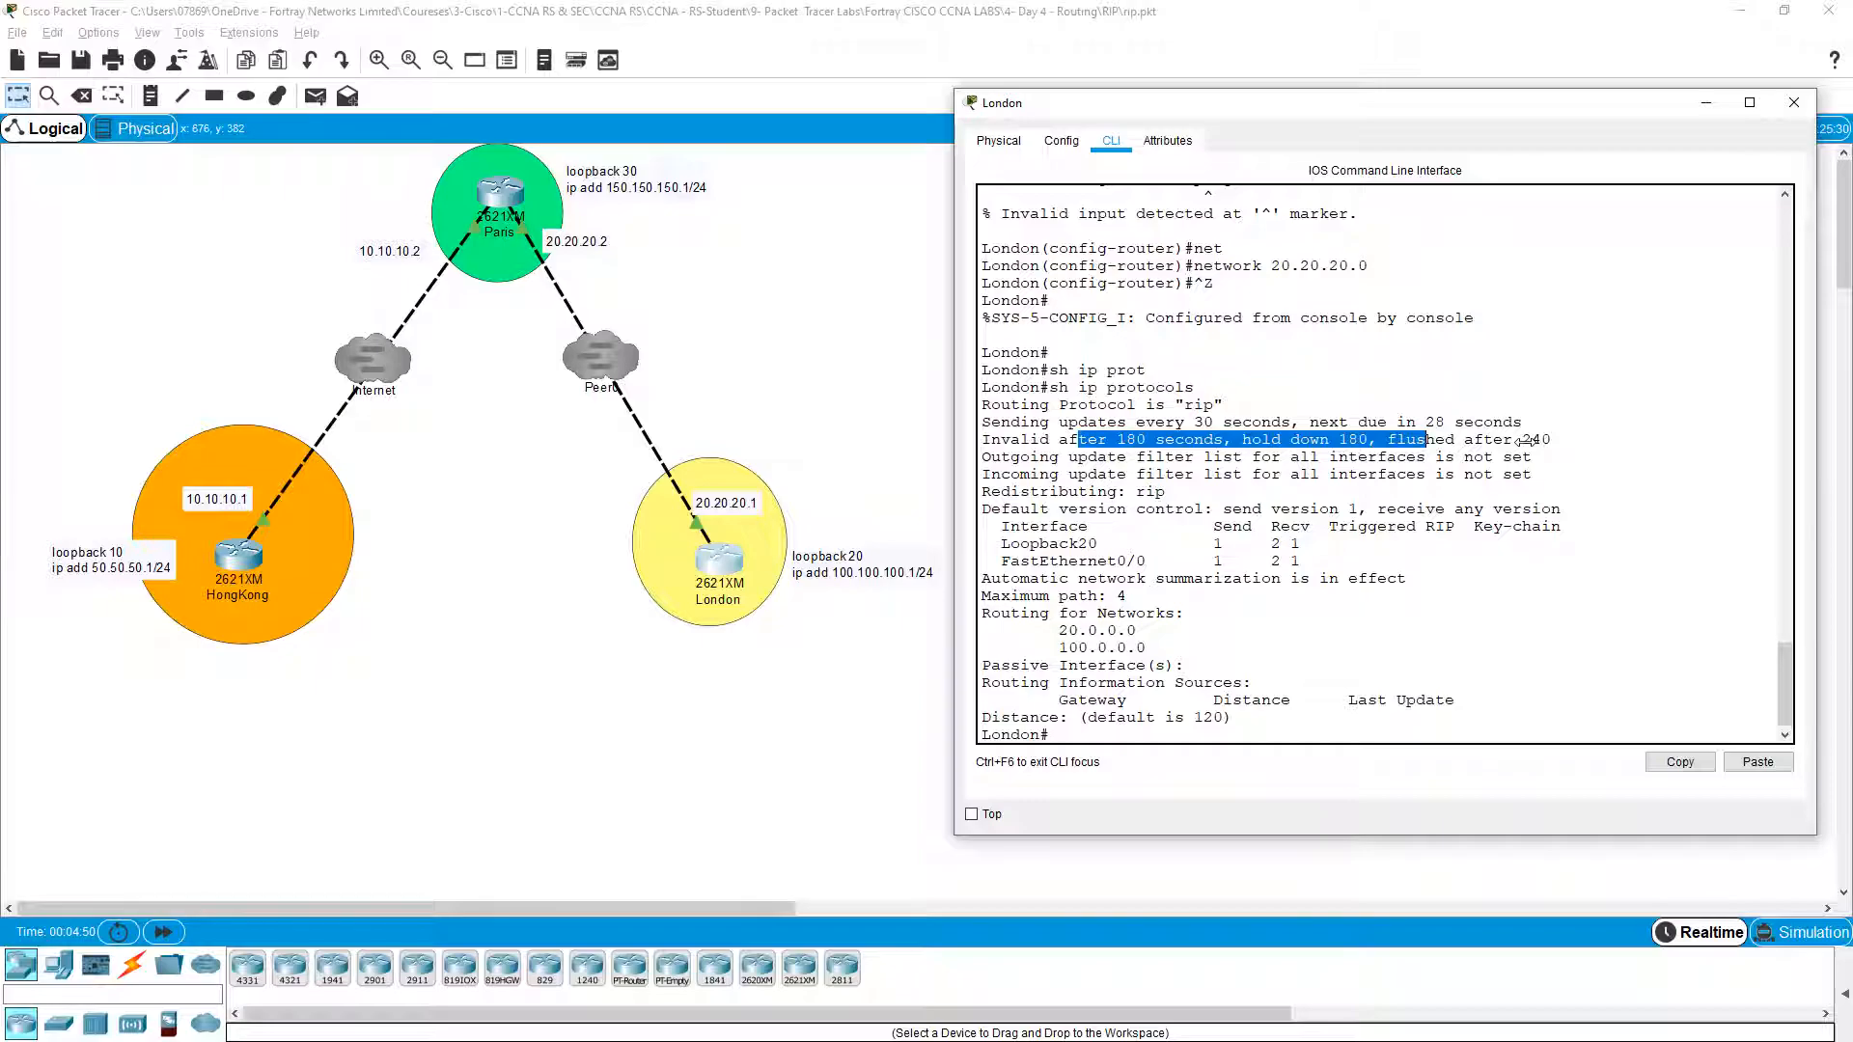
drag(1525, 440, 1554, 440)
click(1533, 476)
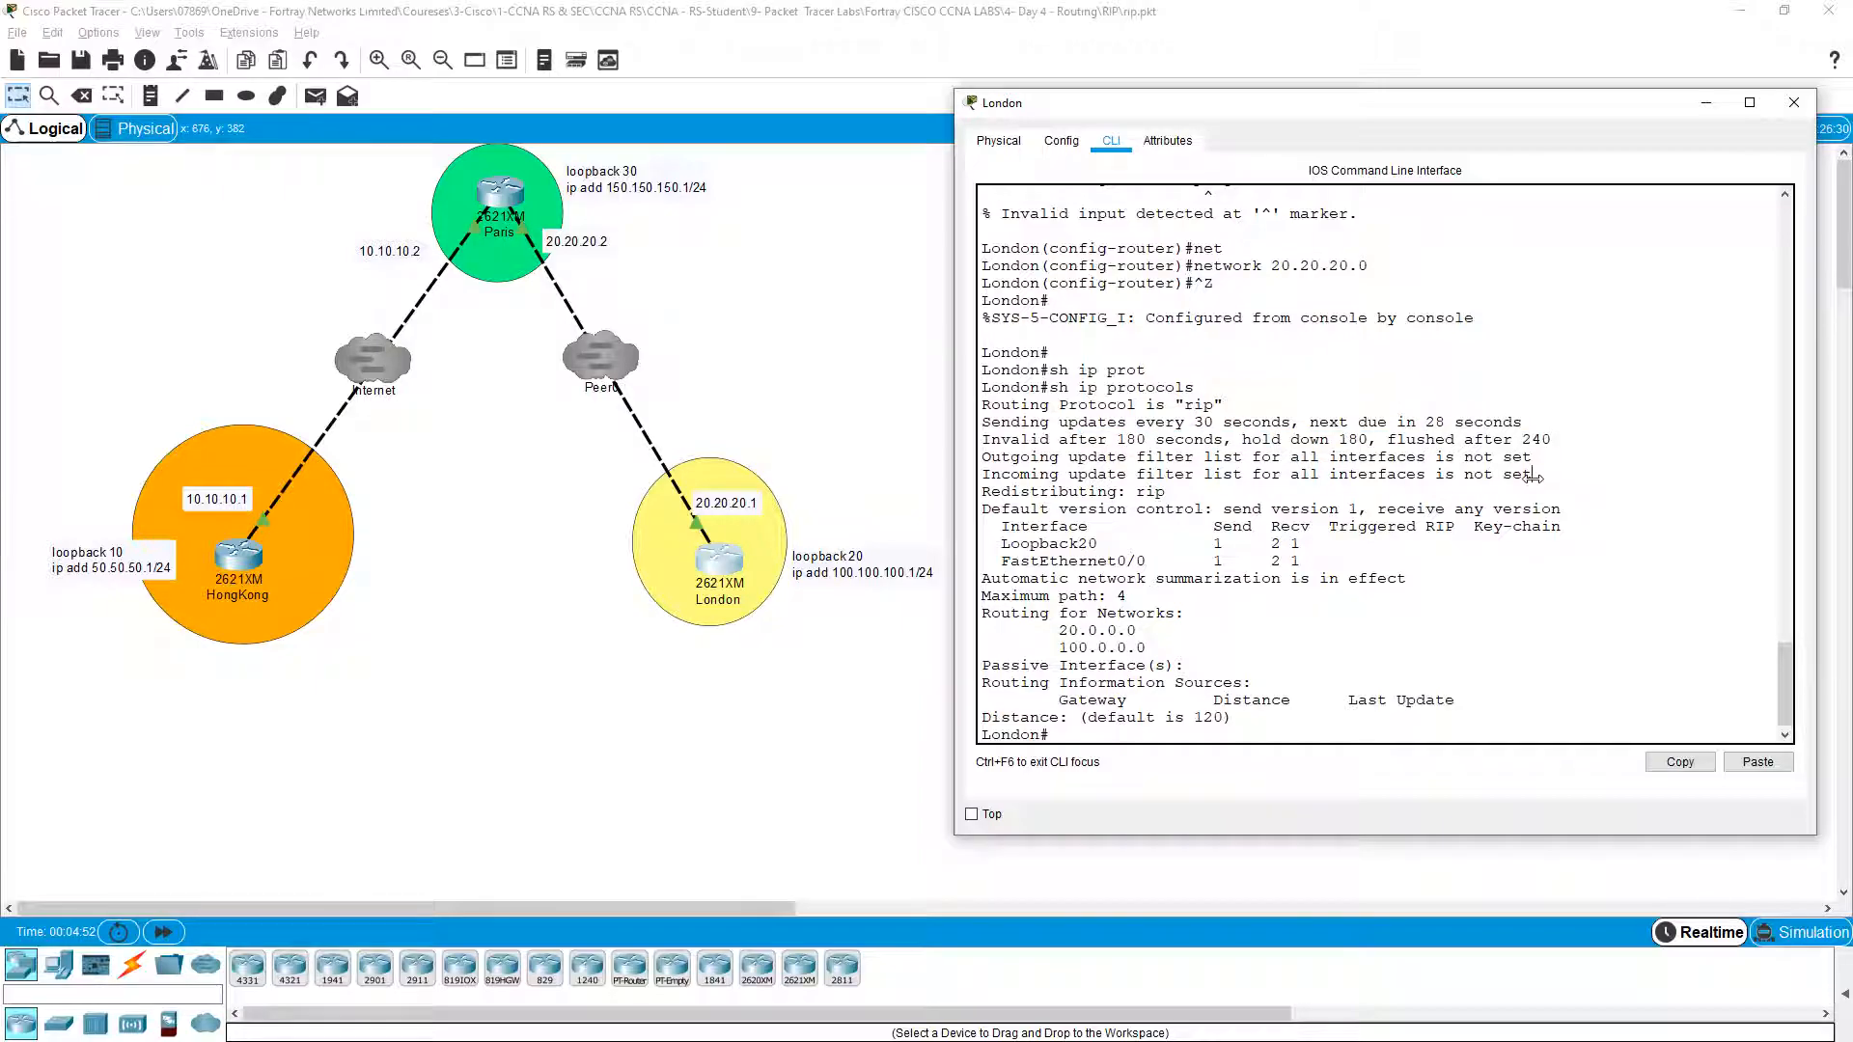
drag(1226, 458, 1299, 440)
click(1467, 489)
Step: Review London's RIP interface table and routed networks 20.0.0.0 and 100.0.0.0
drag(1009, 527, 1311, 565)
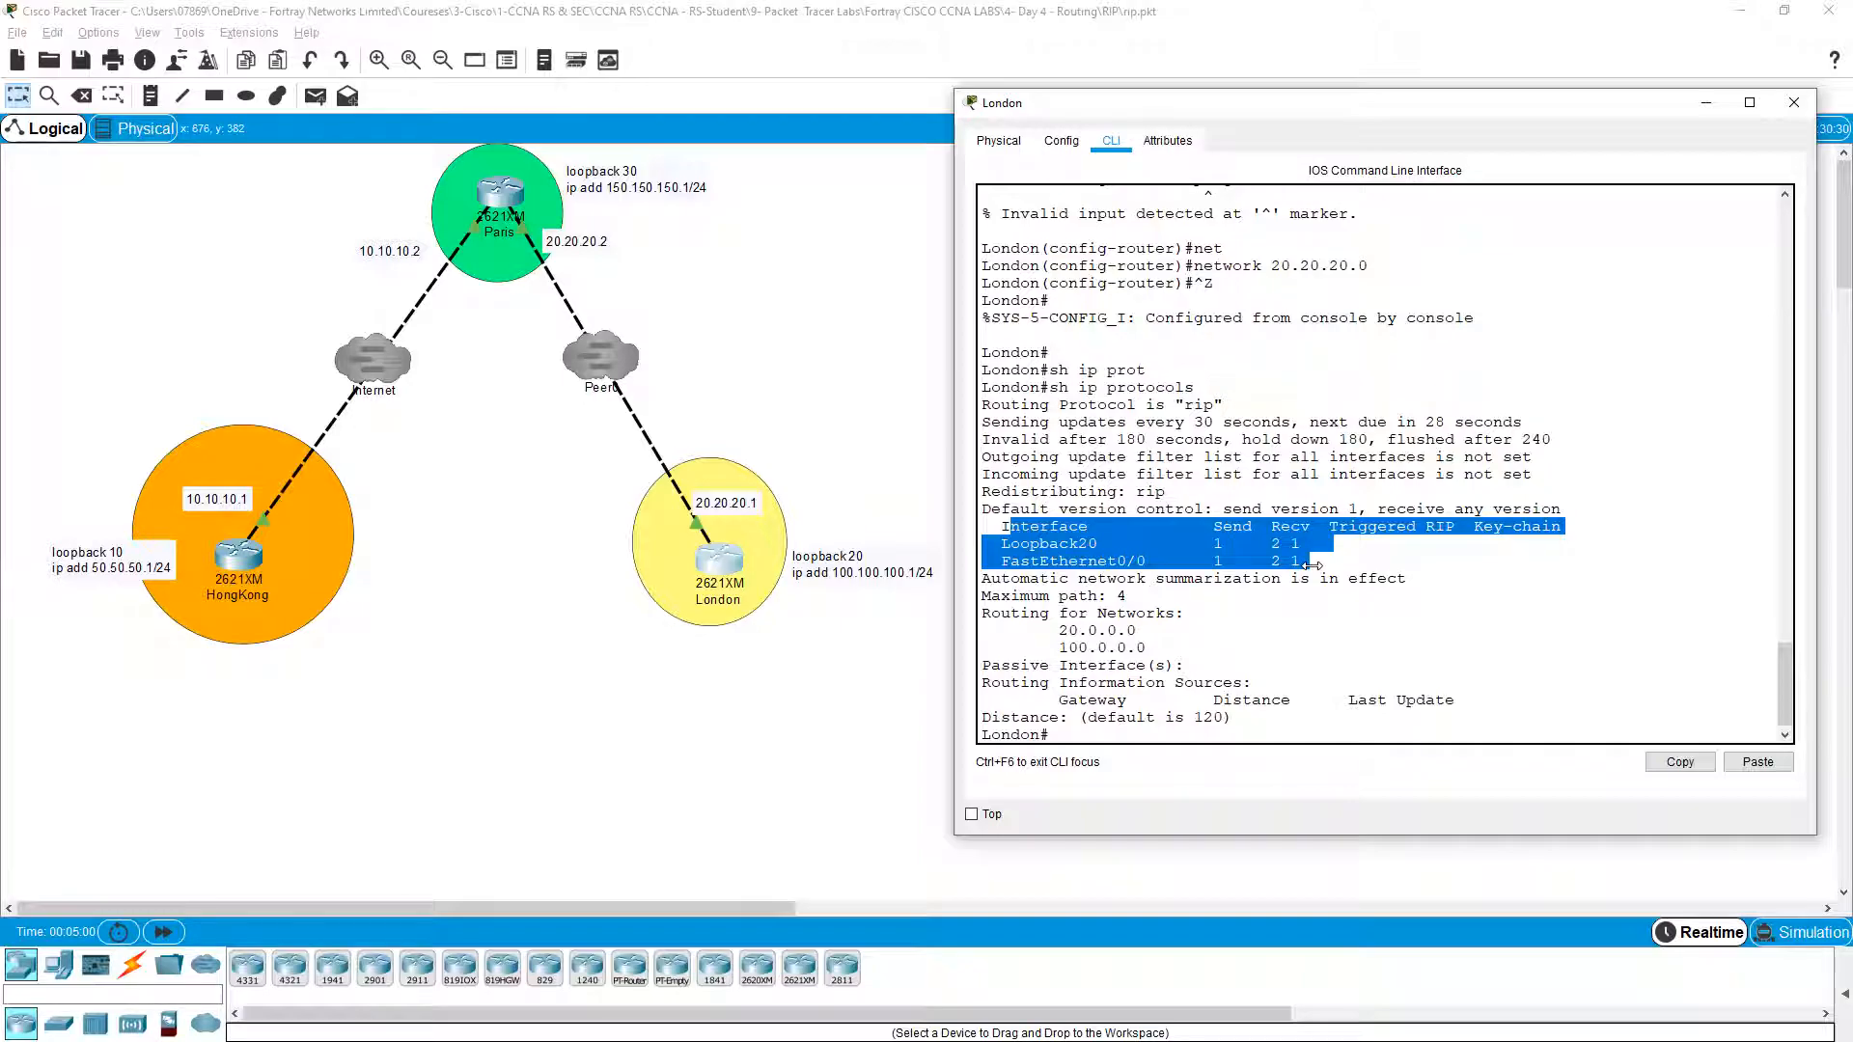
click(1090, 560)
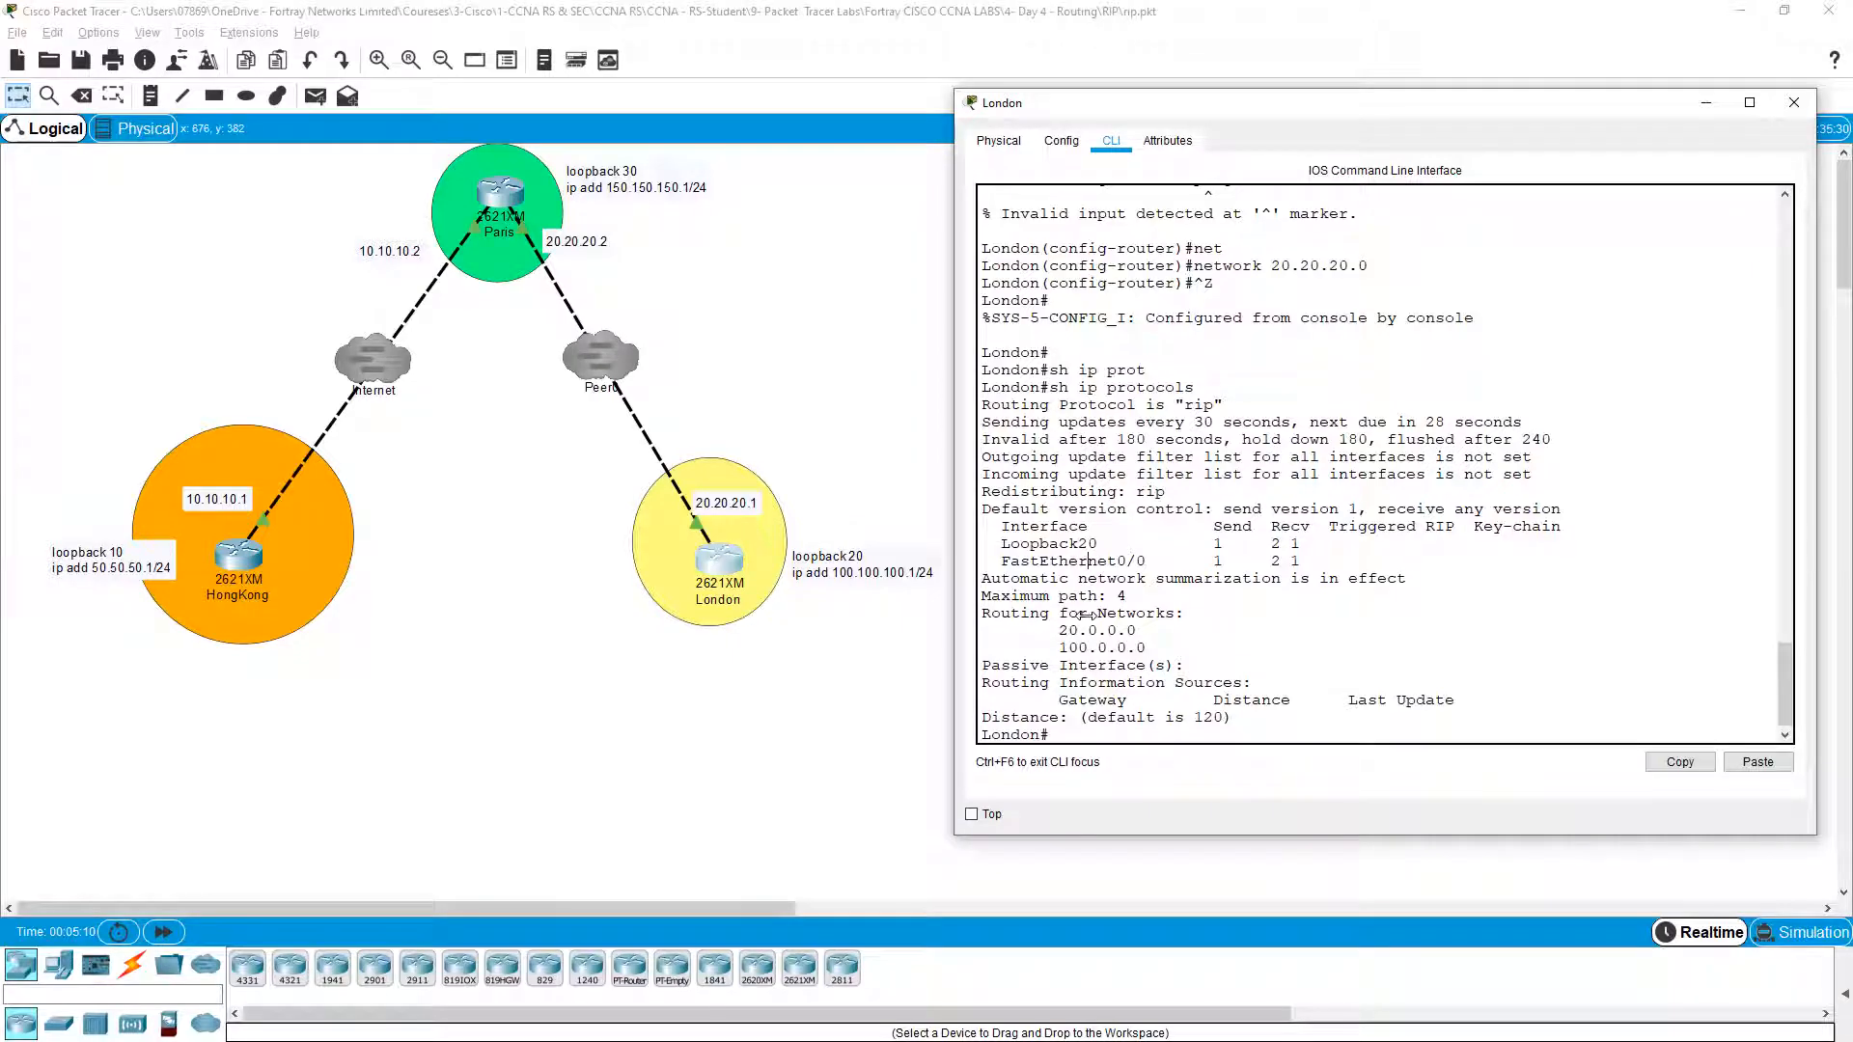
drag(1059, 631, 1148, 648)
click(1154, 642)
click(1148, 647)
scroll(1121, 669, down, 1)
Step: Bring up the Paris router's command line in a repositioned, widened window
click(495, 192)
click(495, 192)
drag(994, 266, 1294, 138)
drag(1507, 679, 1807, 680)
click(1115, 164)
Step: Enter privileged mode on Paris, run show ip protocols (empty) and list its interfaces
key(Return)
key(Return)
text(en)
key(Return)
text(sh ip pro)
key(Tab)
key(Return)
key(Return)
key(Return)
key(Return)
key(Return)
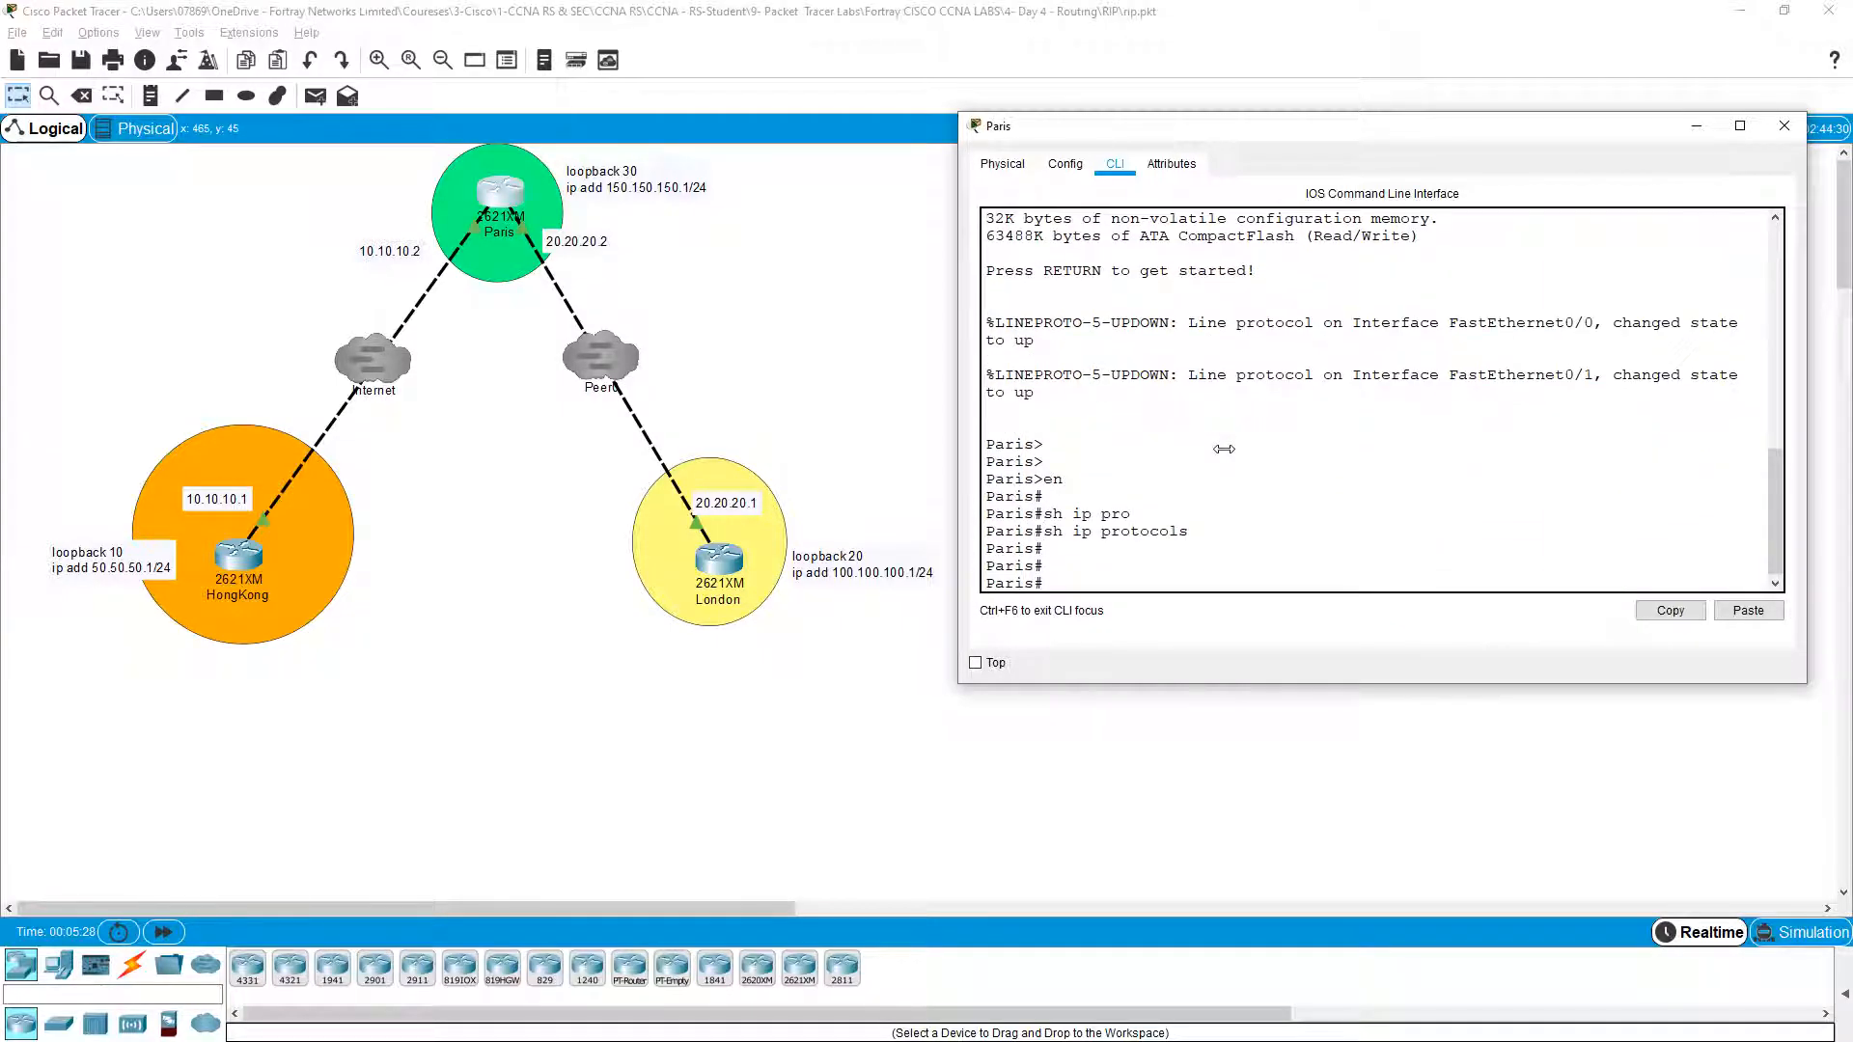
text(sh ip int bri)
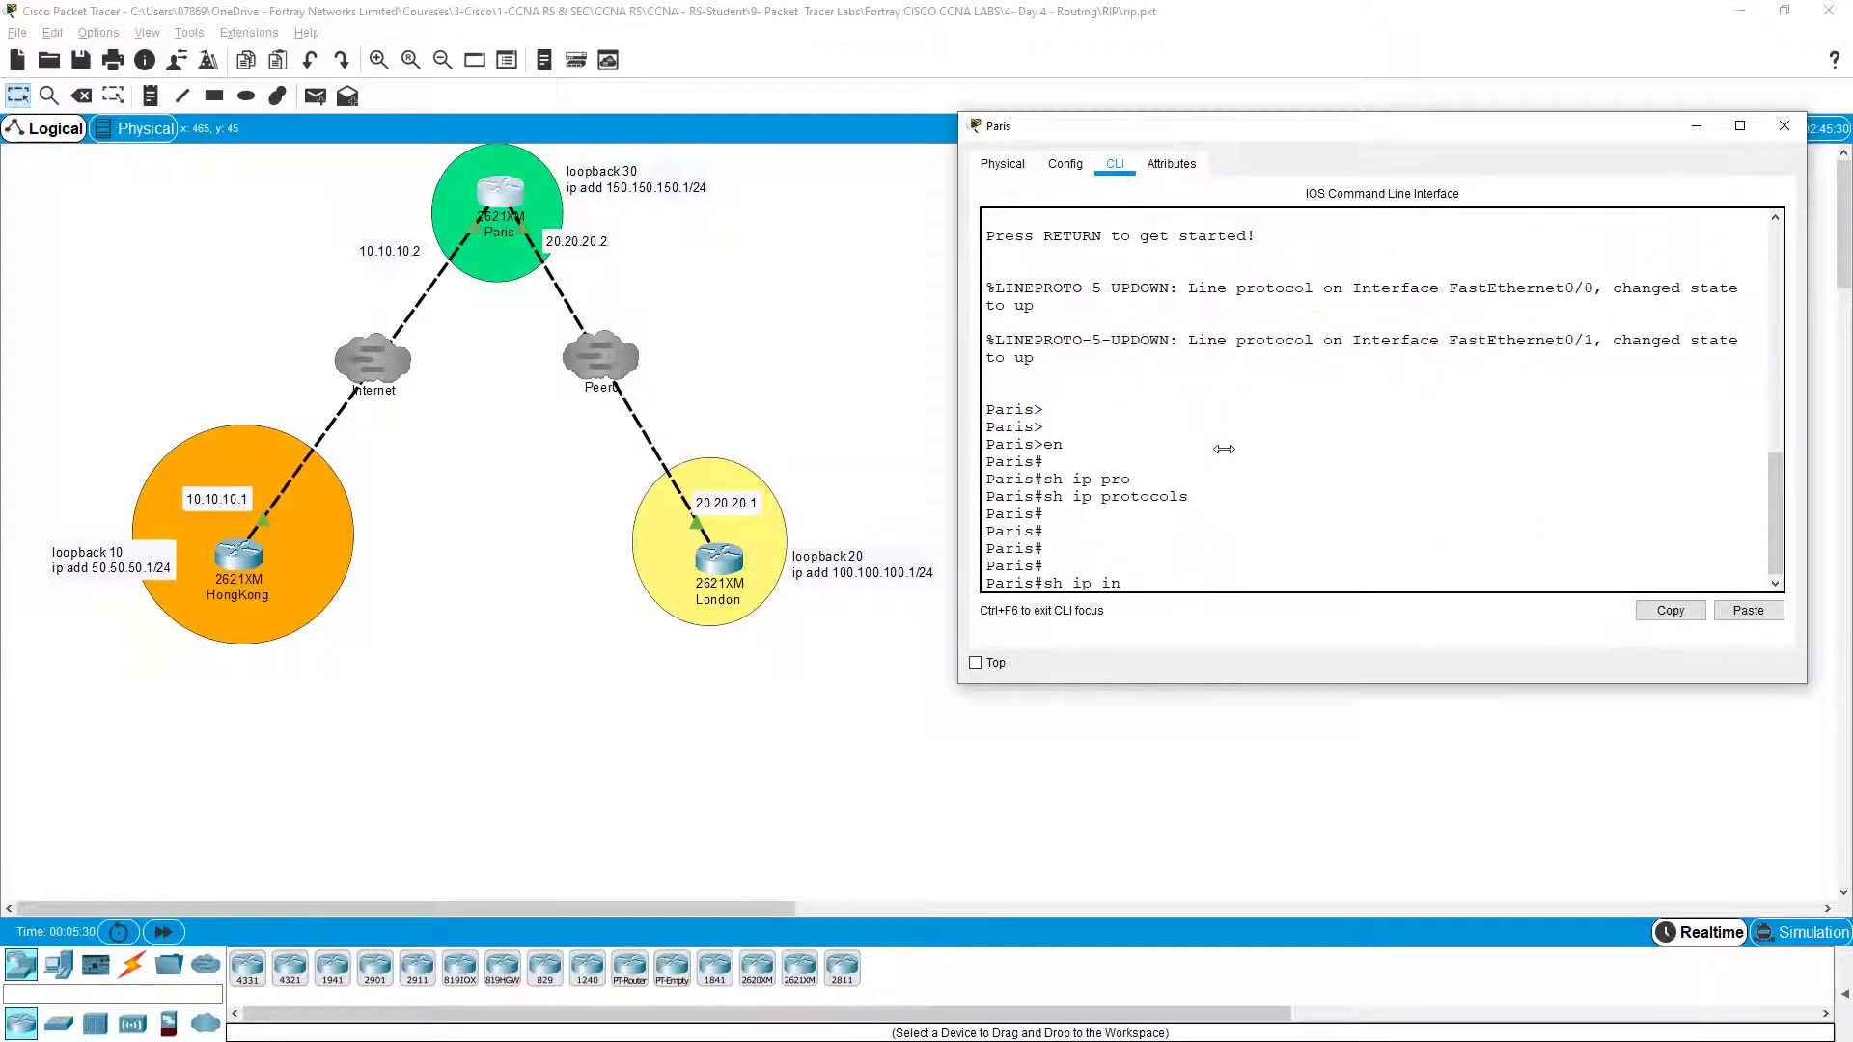
key(Tab)
key(Return)
key(Return)
key(Return)
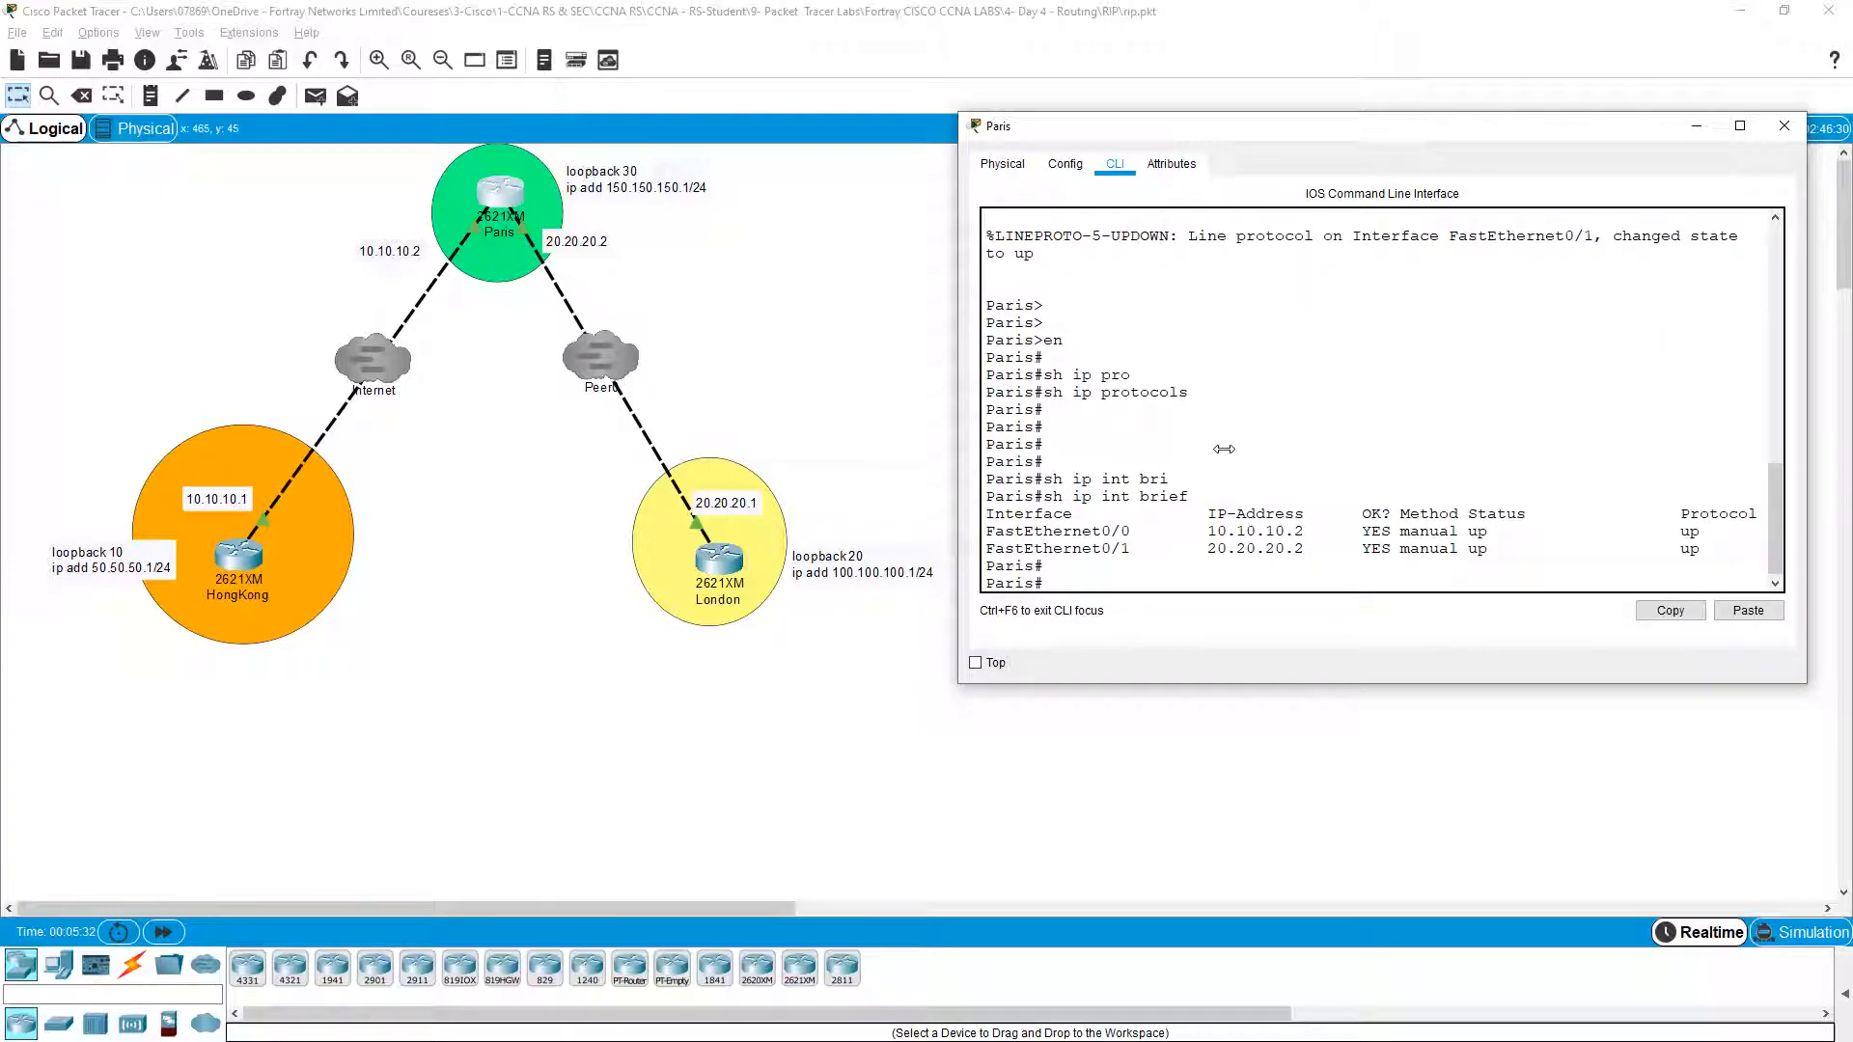
Step: Ping London at 20.20.20.1 and HongKong at 10.10.10.1 from Paris, then relist interfaces
text(ping 20.20.20.1)
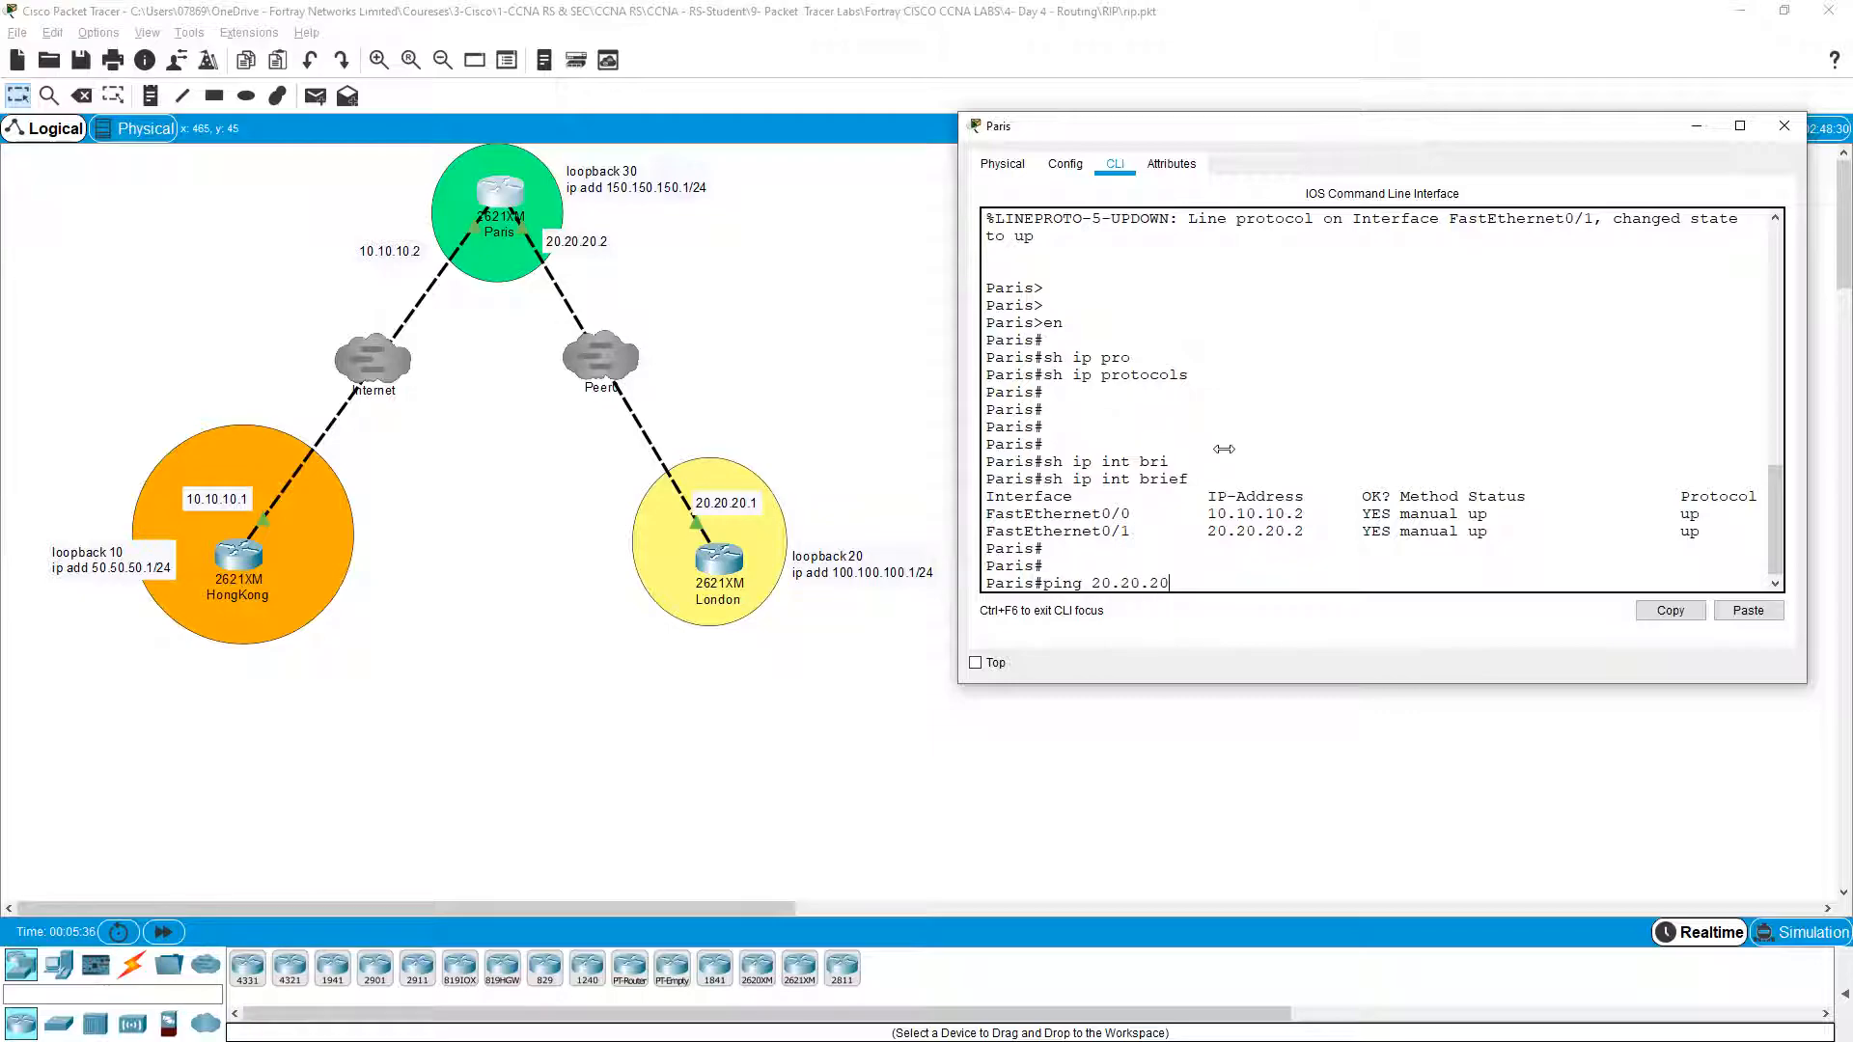
key(Return)
key(Return)
key(Return)
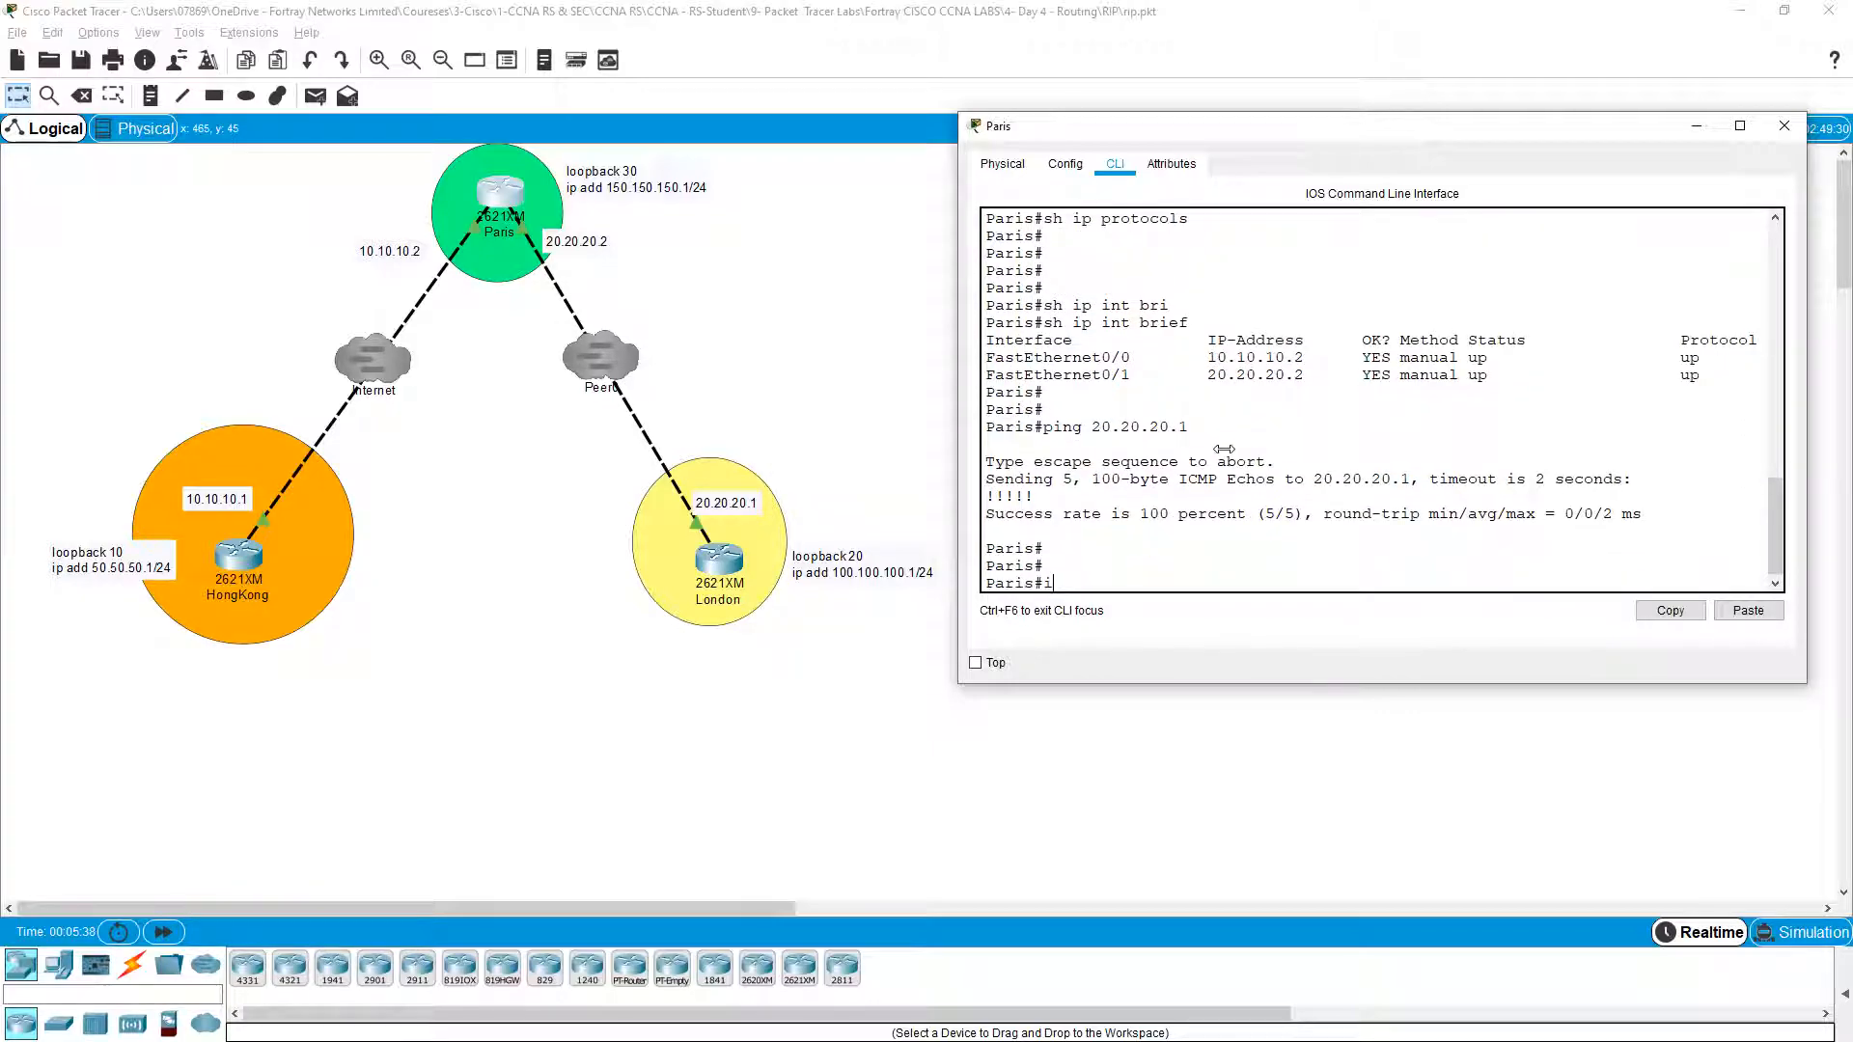
text(ping 10.10.10.1)
key(Return)
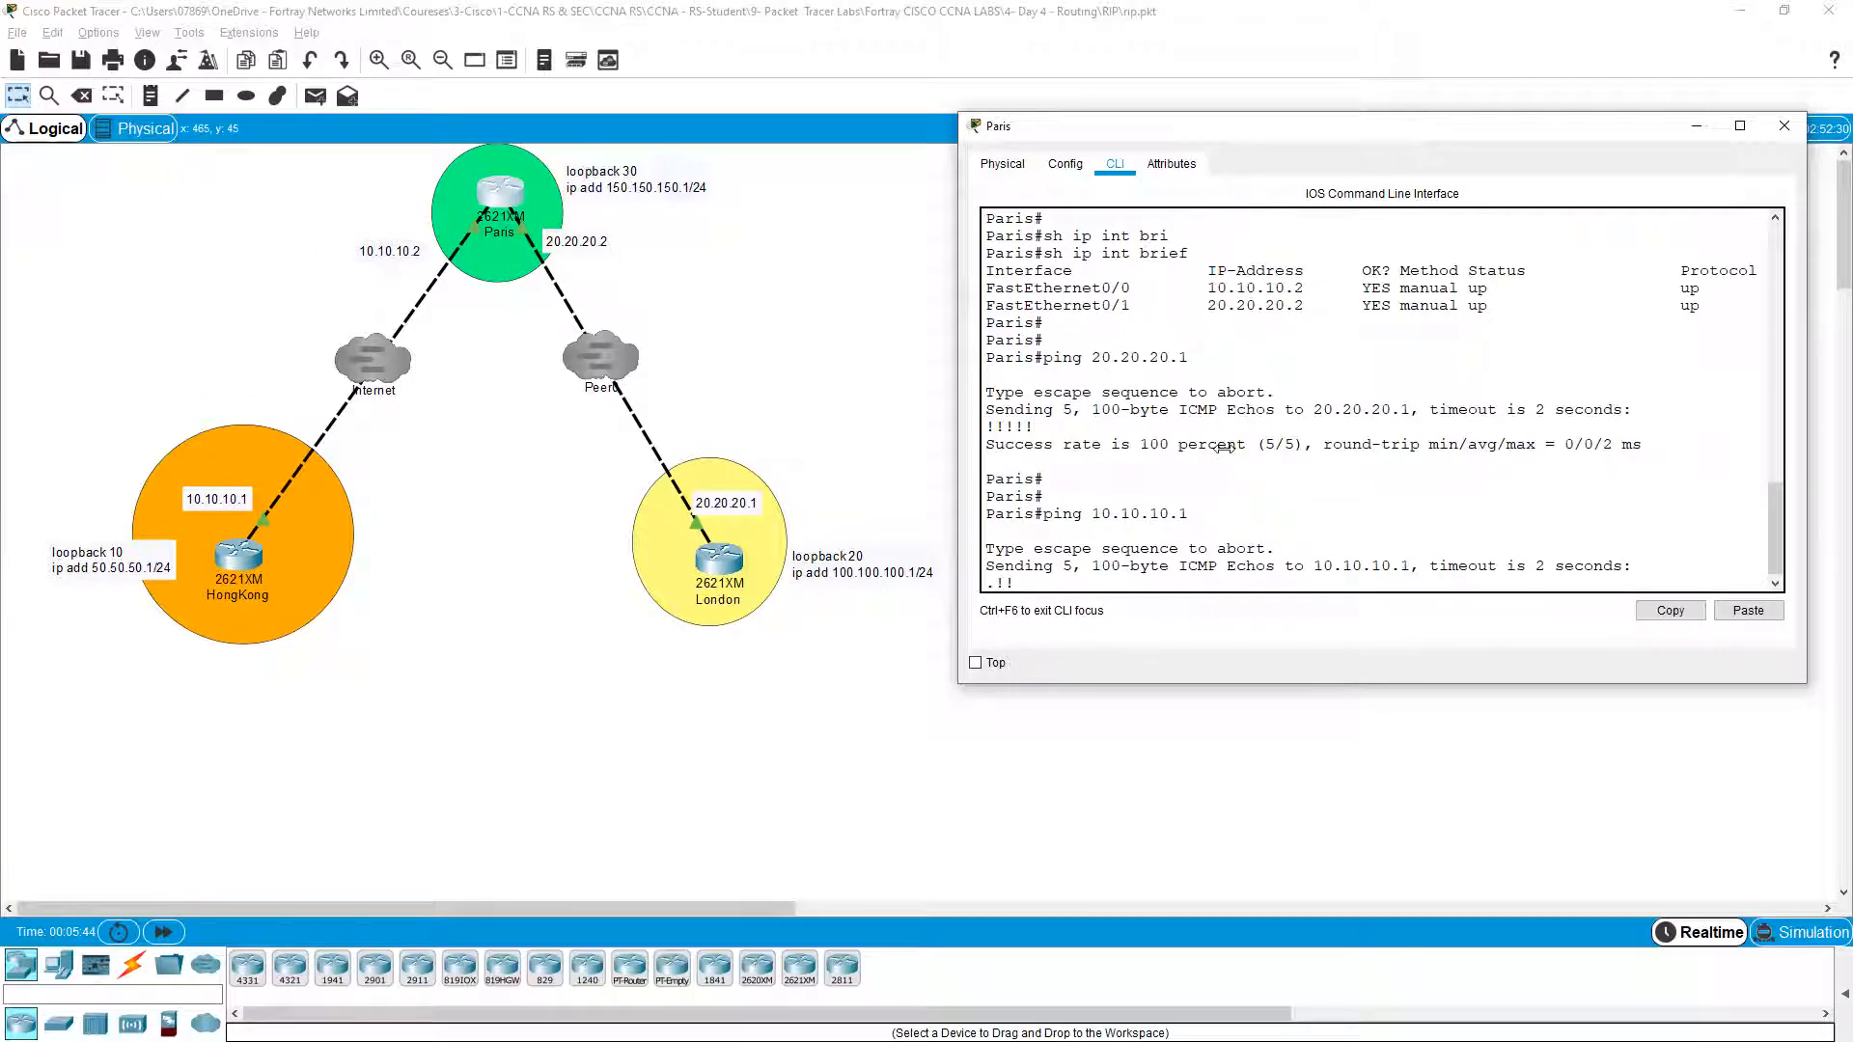
key(Return)
key(Return)
key(Return)
text(sh ip int bri)
key(Tab)
key(Return)
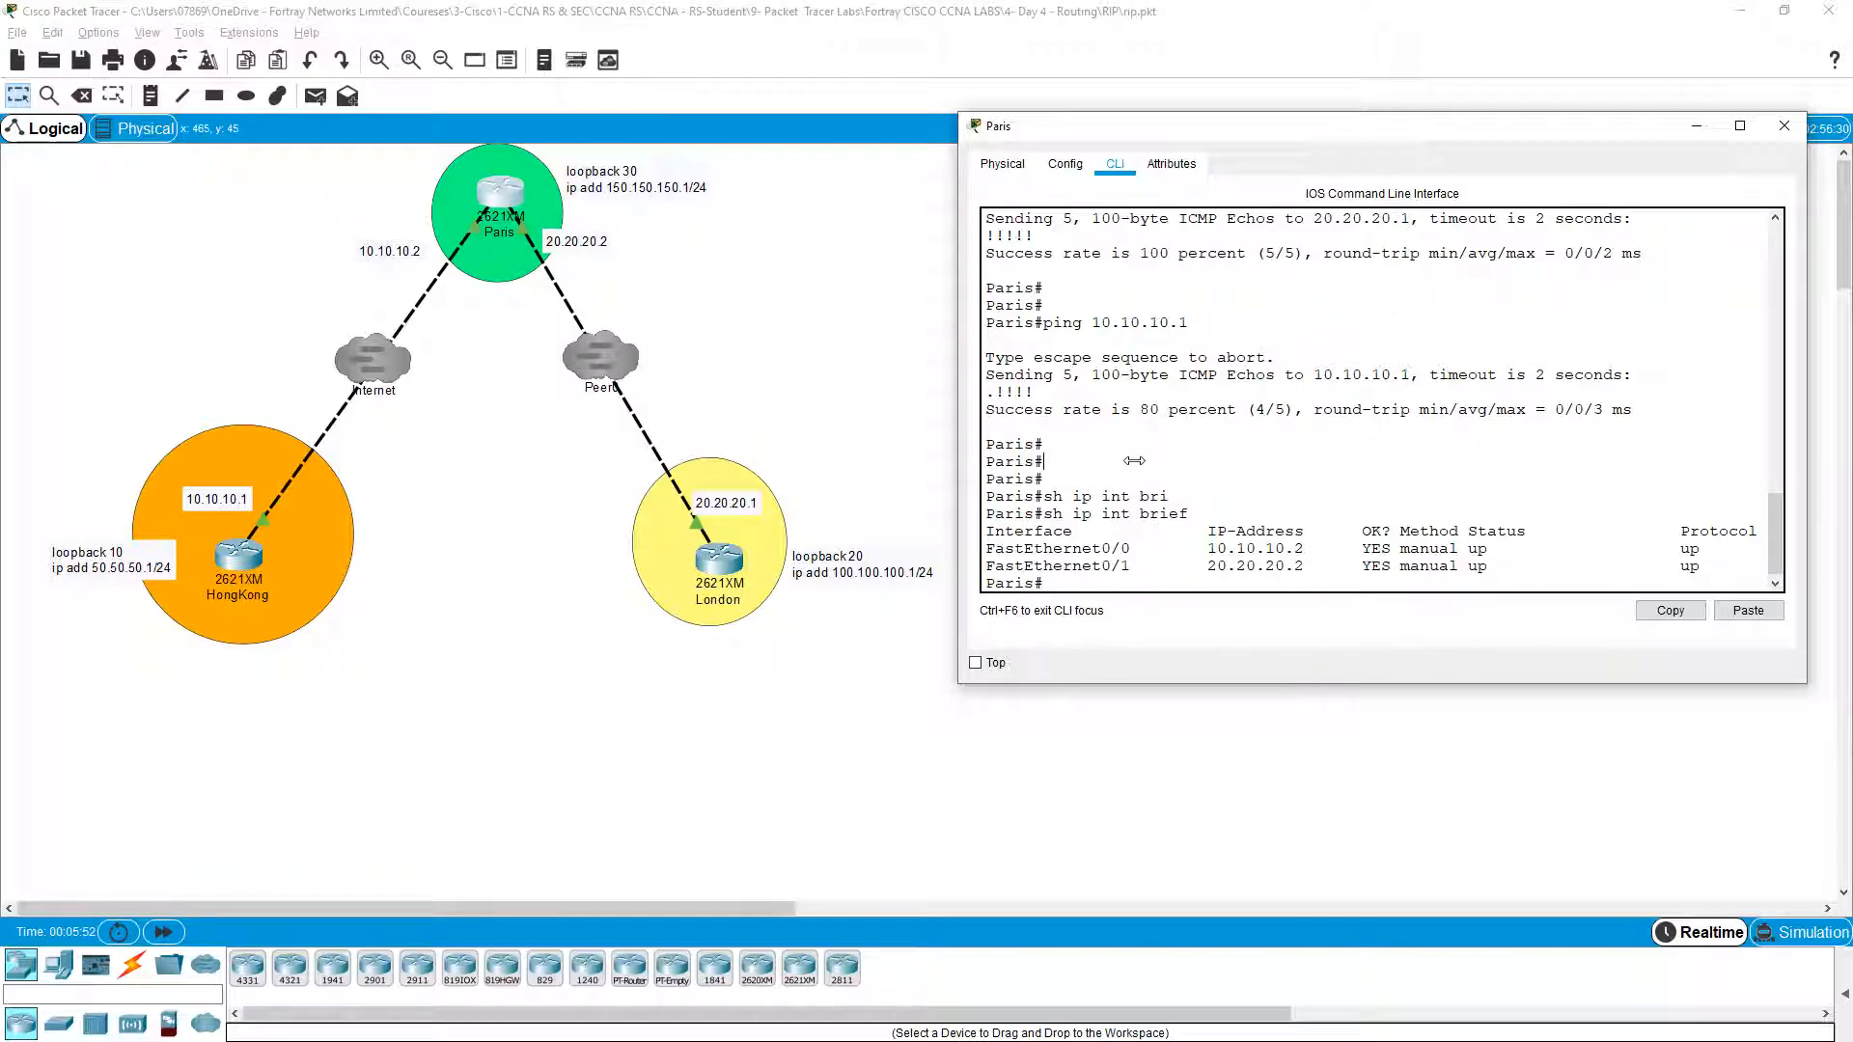
Step: Create Loopback30 on Paris with IP address 150.150.150.1 255.255.255.0
key(Return)
key(Return)
text(conf t)
key(Return)
text(int lo)
key(Tab)
text(30)
key(Return)
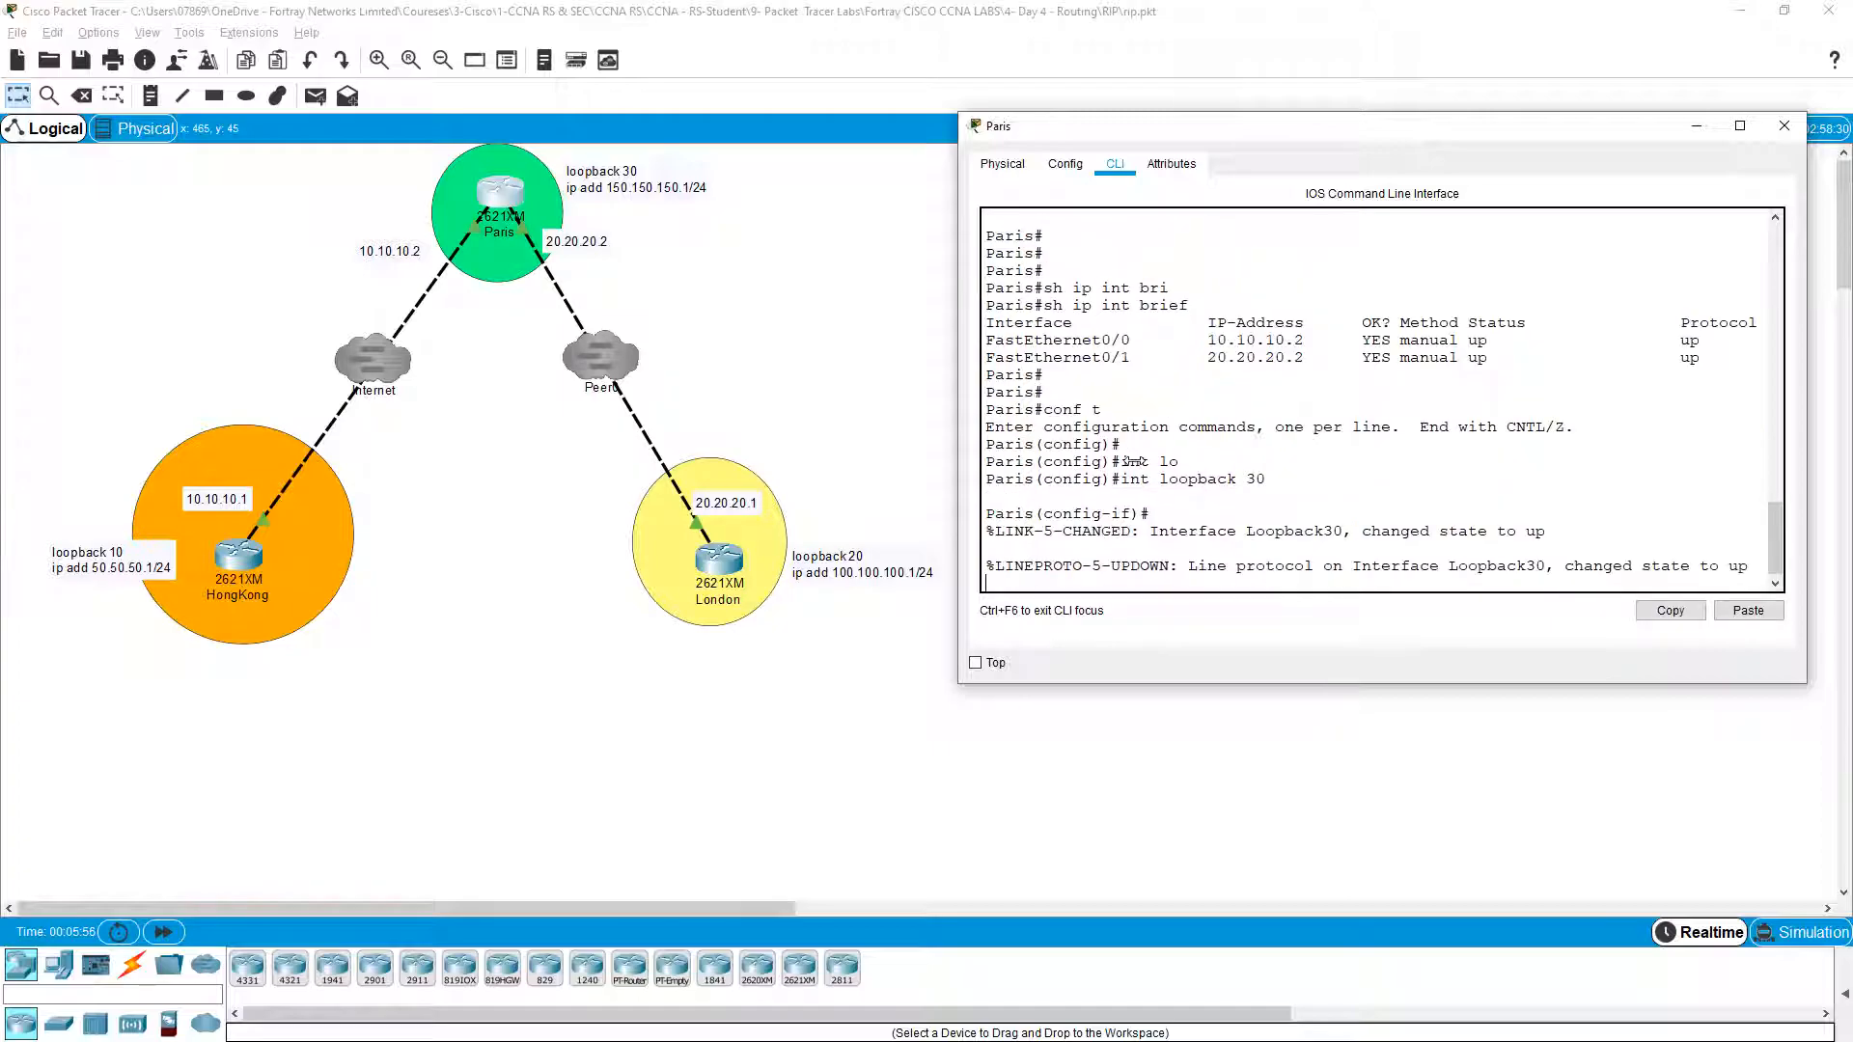
text(ip add)
key(Tab)
text(1)
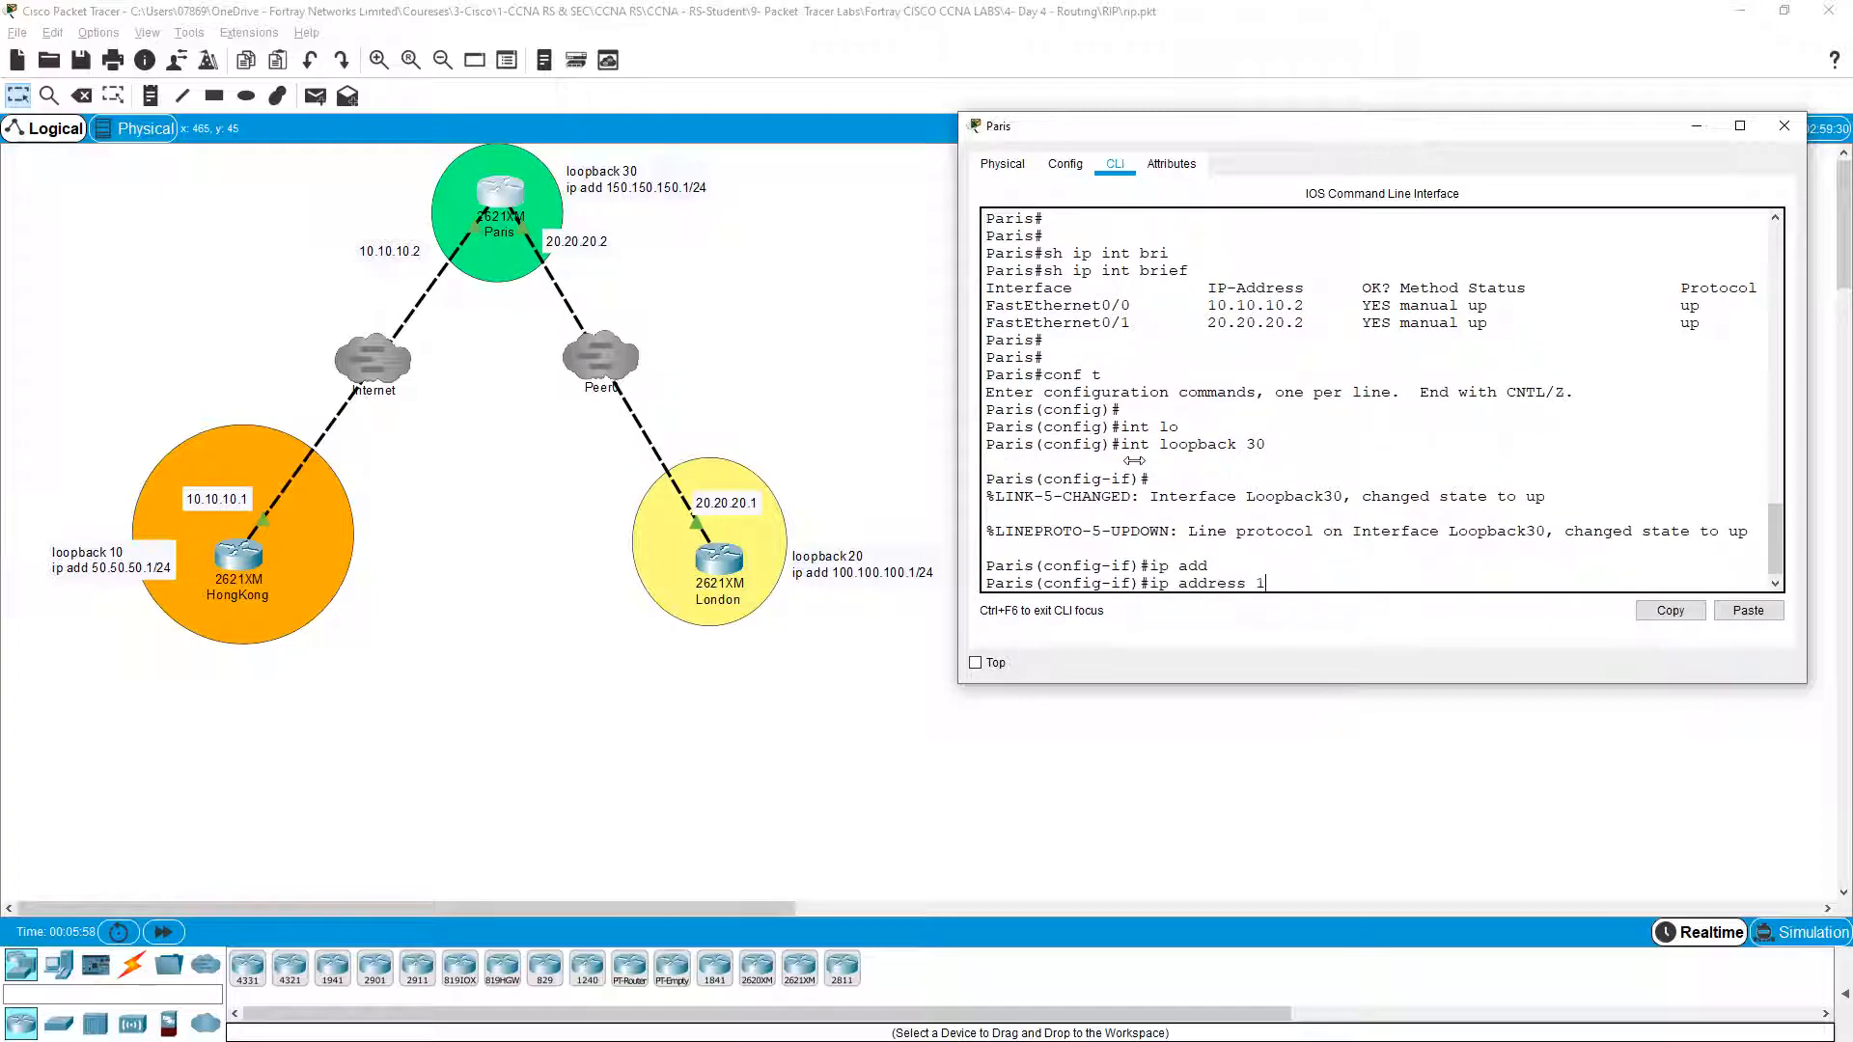
text(50.150.150.1 255.255.255.0)
key(Return)
key(Return)
key(Return)
Step: Leave the loopback interface and enter RIP router configuration with 'router rip'
text(exit)
key(Return)
key(Return)
text(exit)
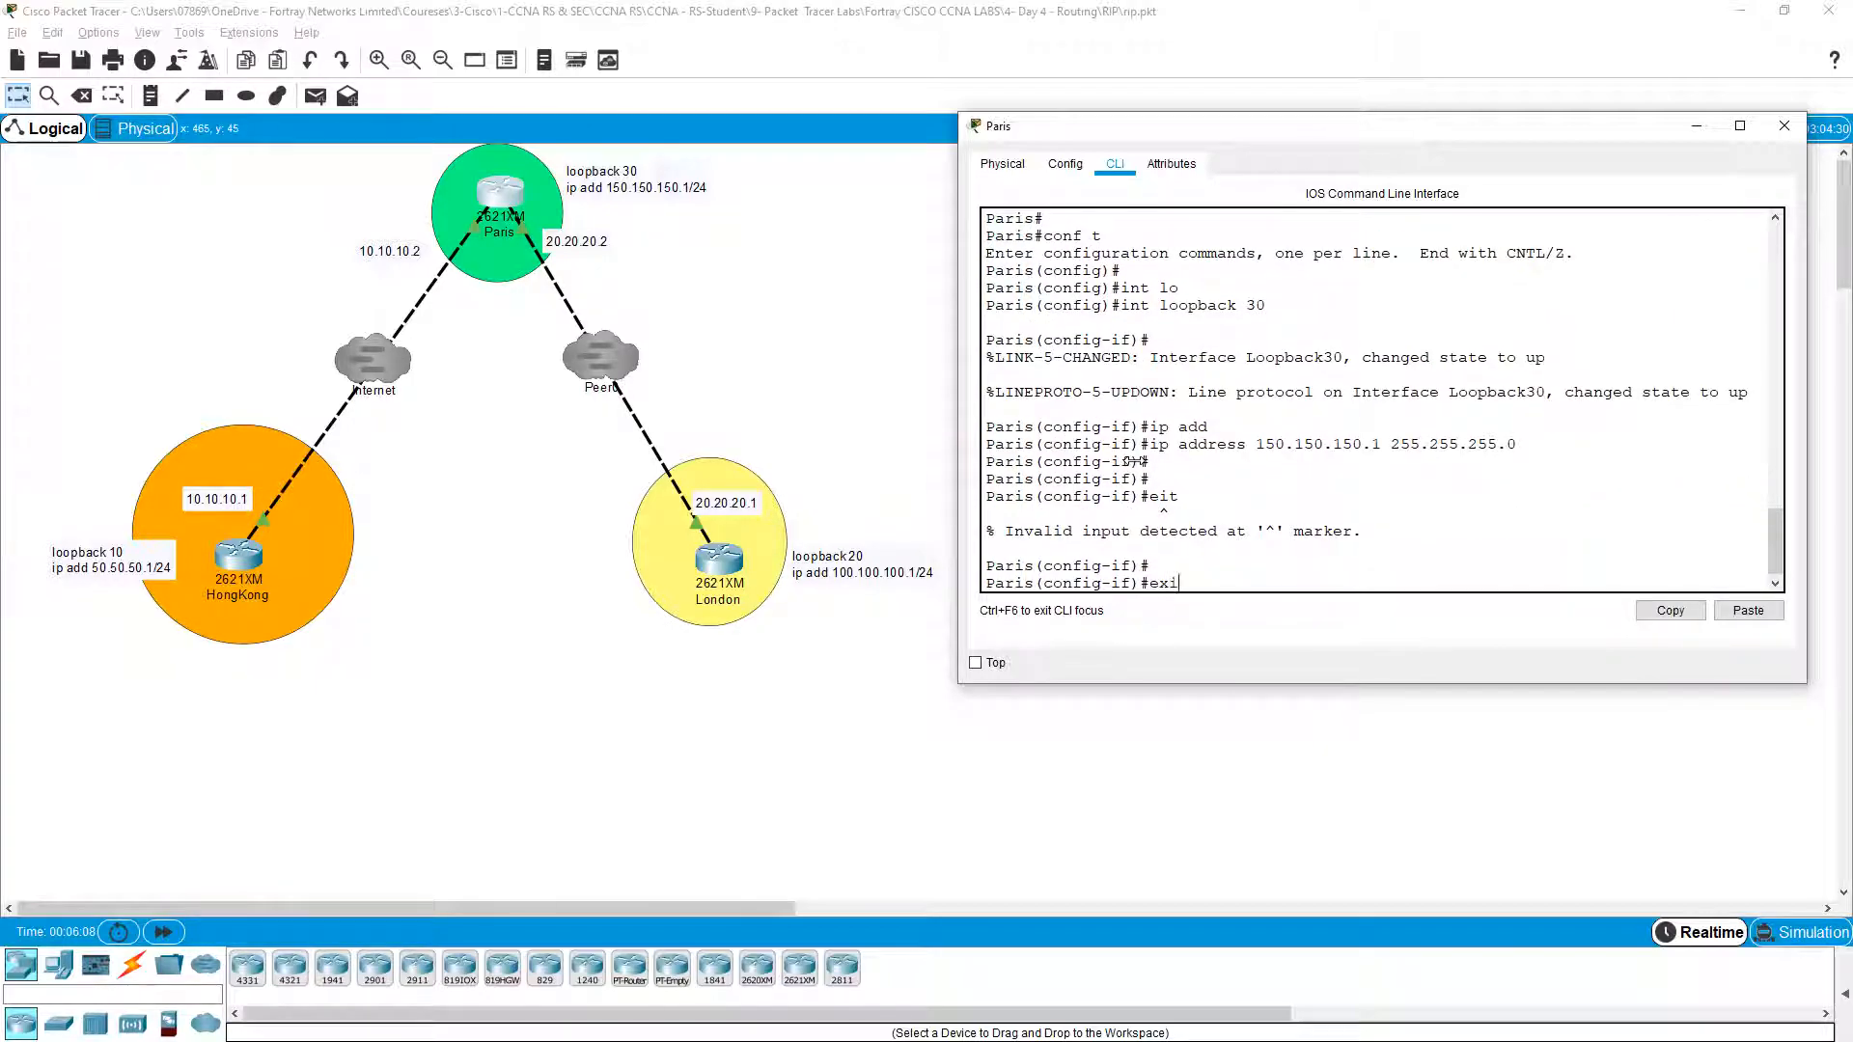
key(Return)
key(Return)
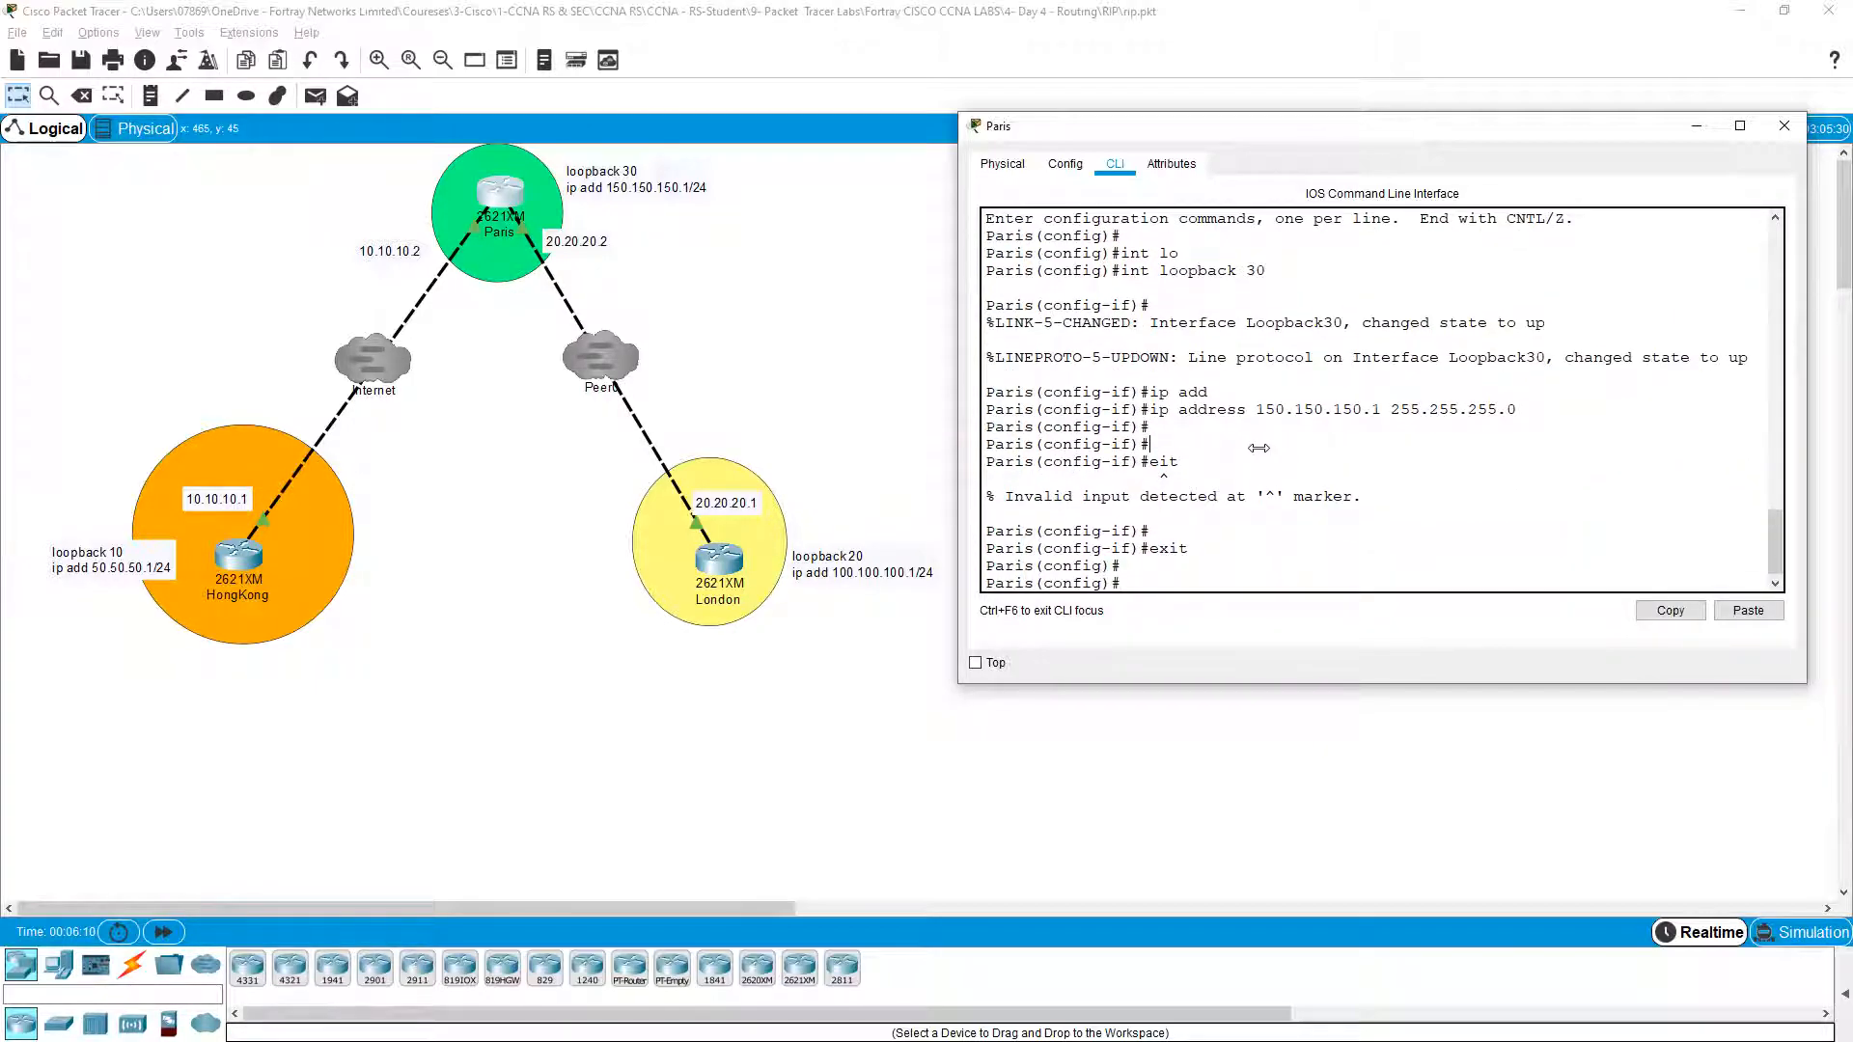
key(Return)
key(Return)
key(Return)
text(router rip)
key(Return)
Step: Add networks 150.150.150.0 and 20.20.20.0 to Paris's RIP process
text(net)
key(Tab)
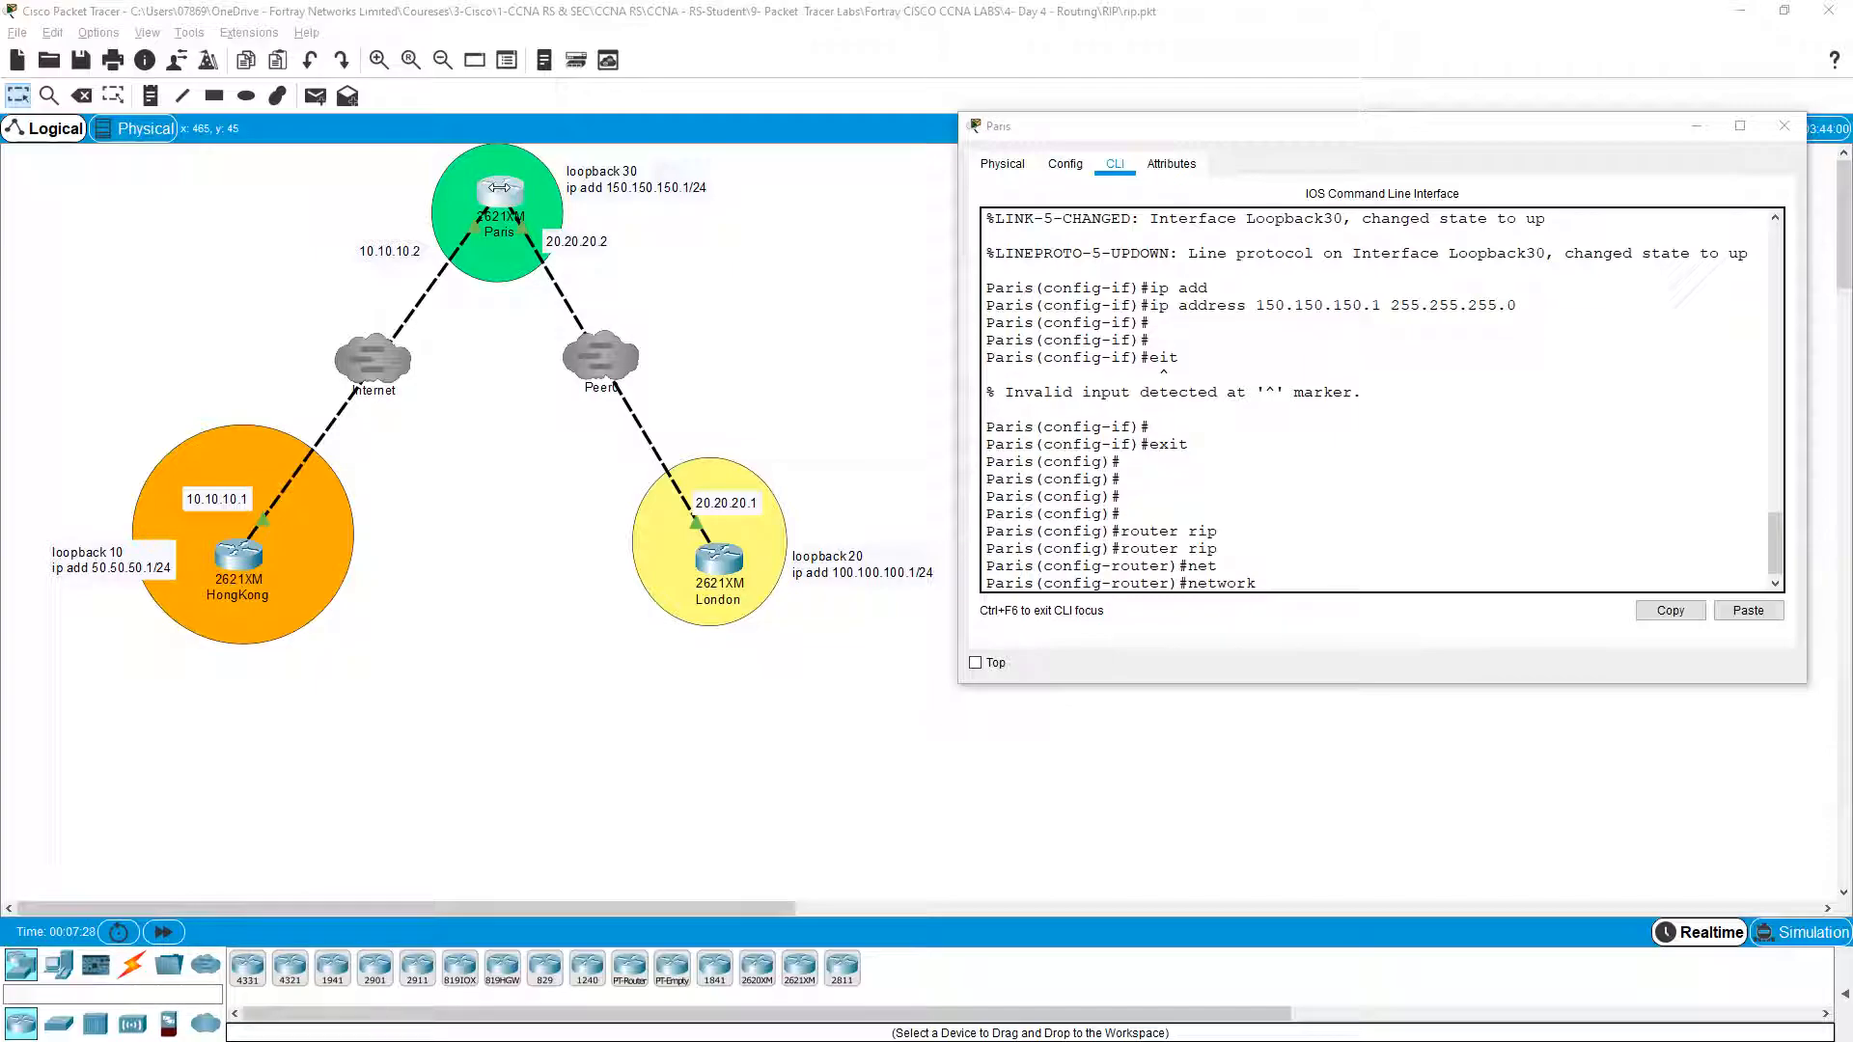
click(1468, 521)
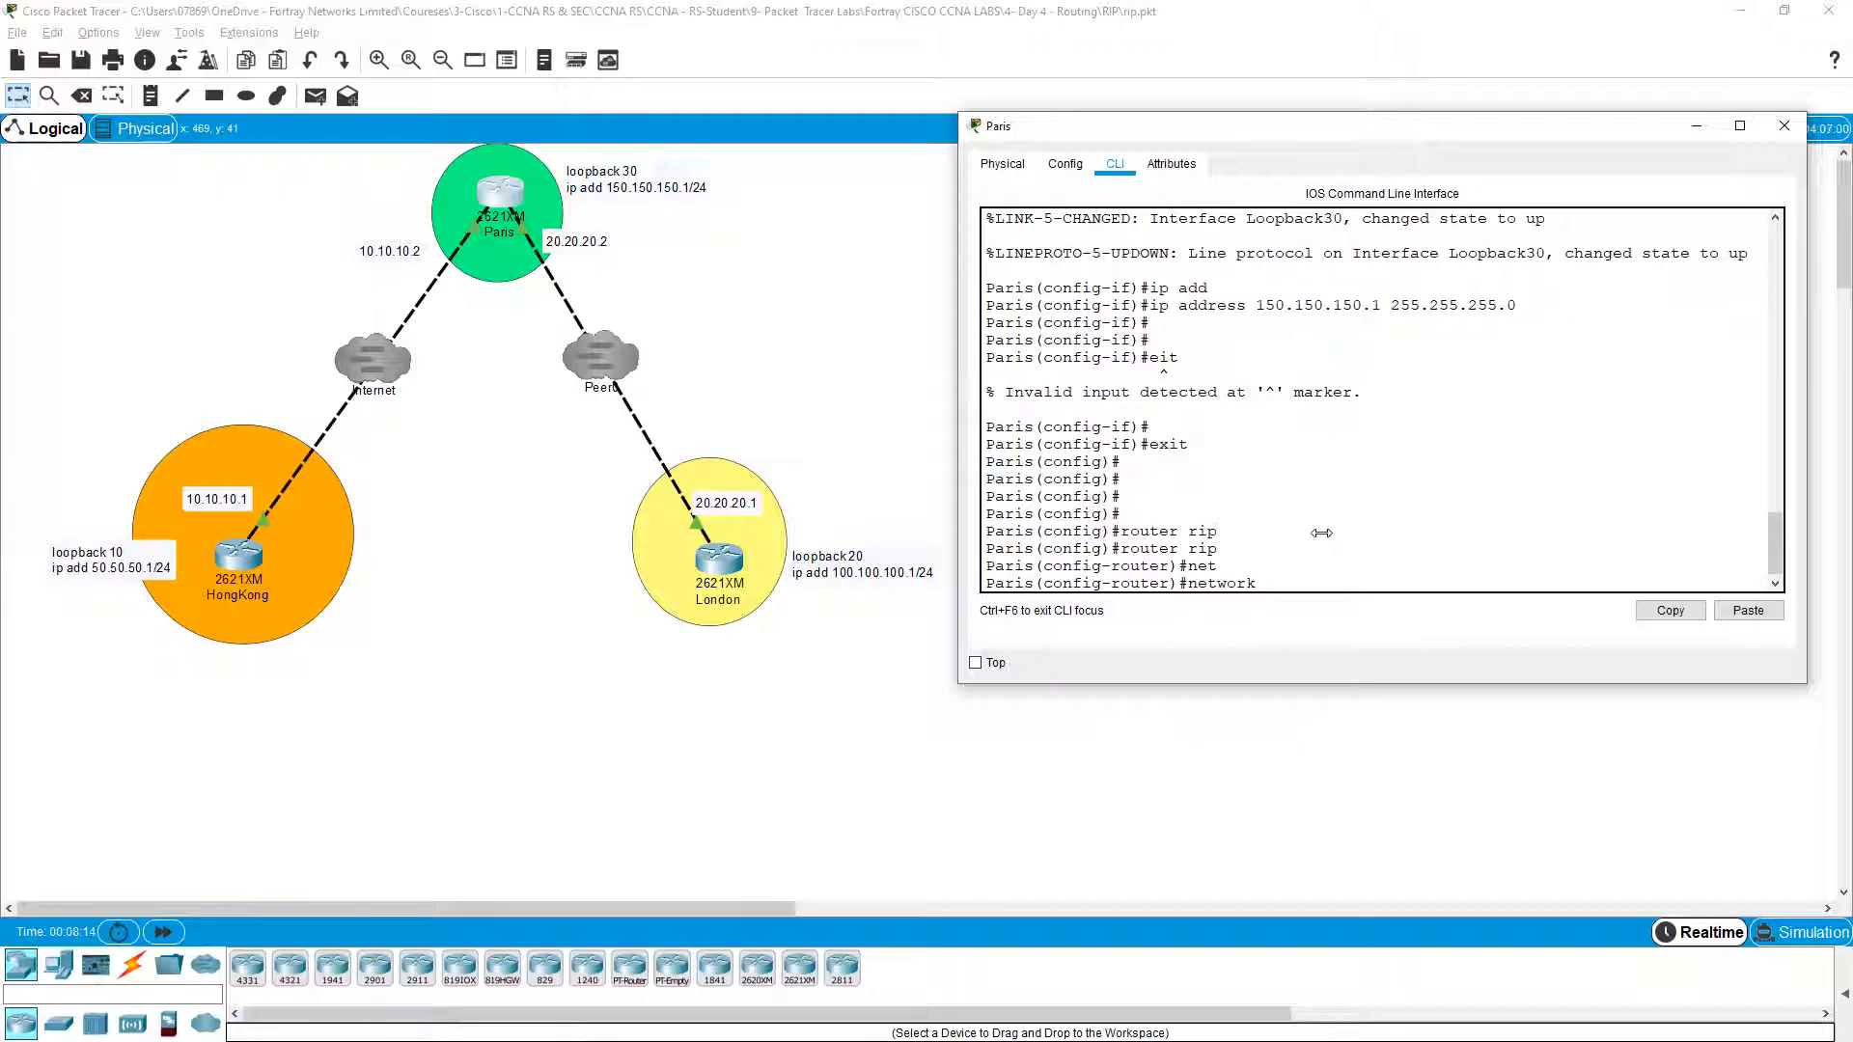
text(50.150.150.0)
key(Return)
text(net)
key(Tab)
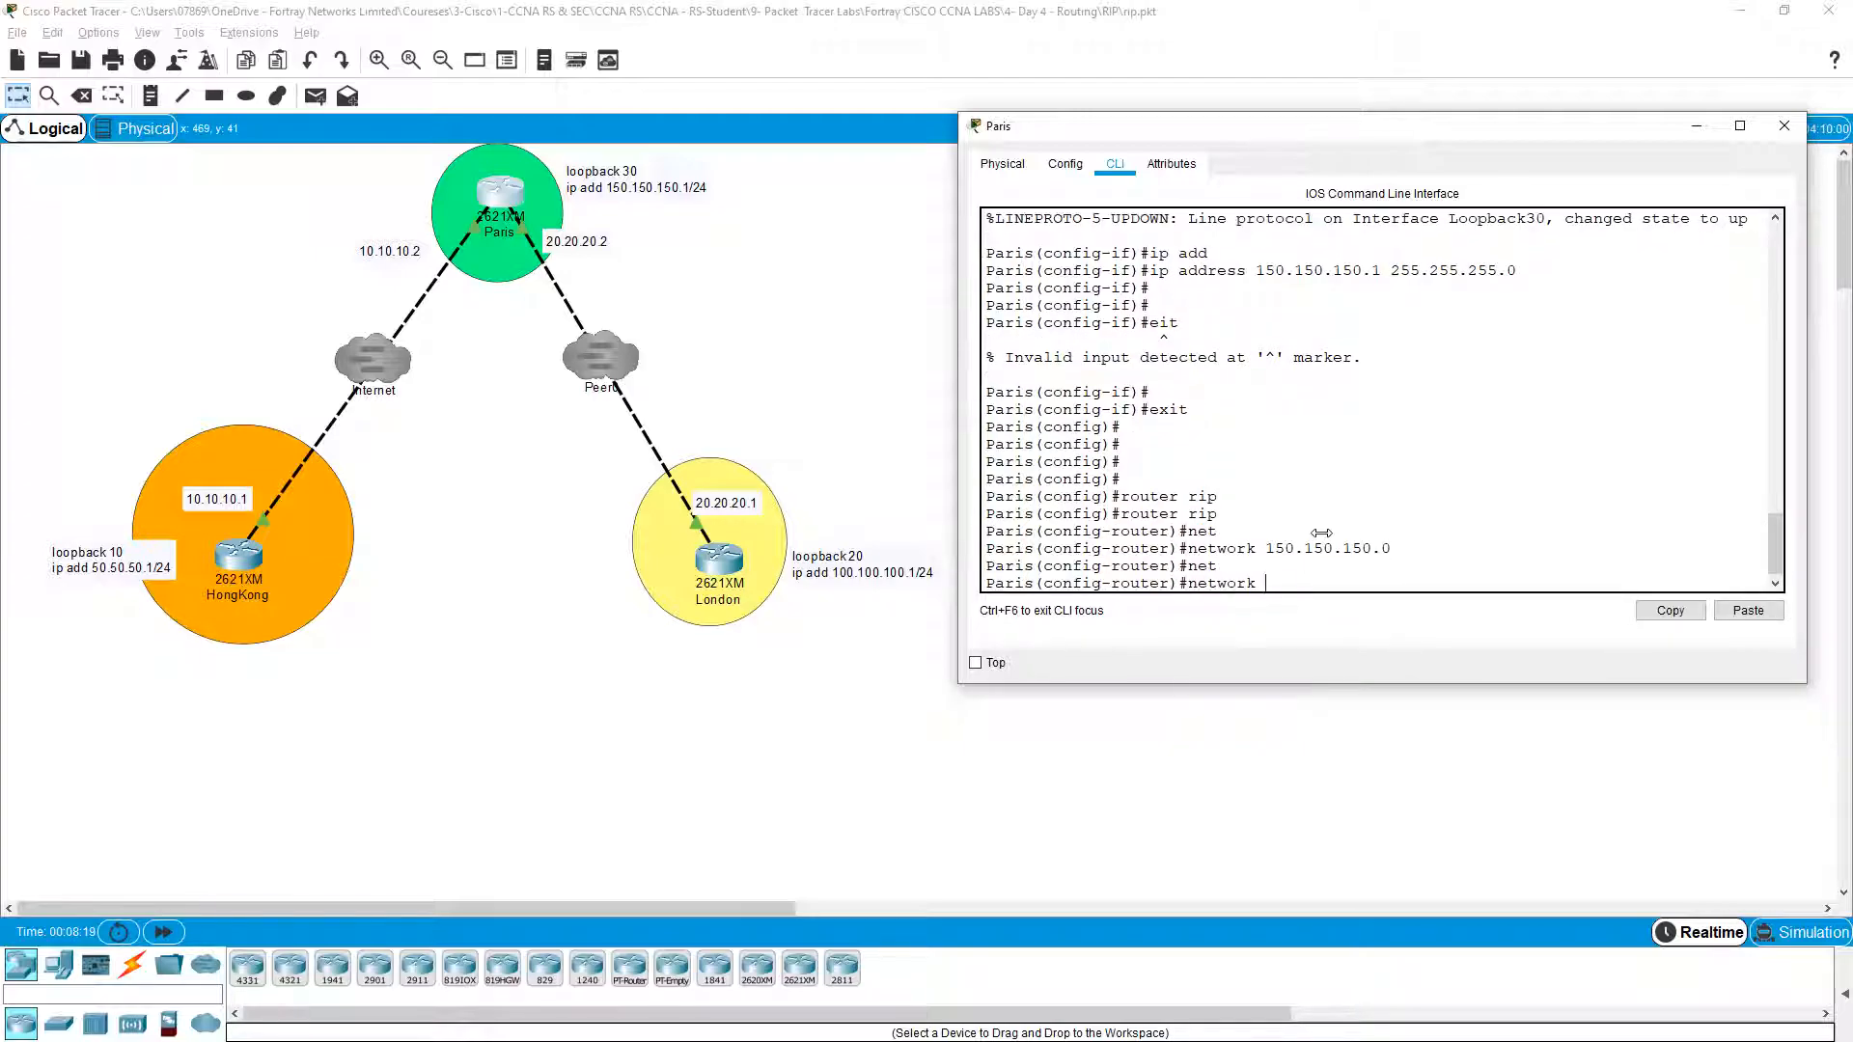
text(20.20.20.0)
key(Return)
Step: Add network 10.10.10.0 to RIP and return to privileged mode with Ctrl+Z
text(net)
key(Tab)
text(10)
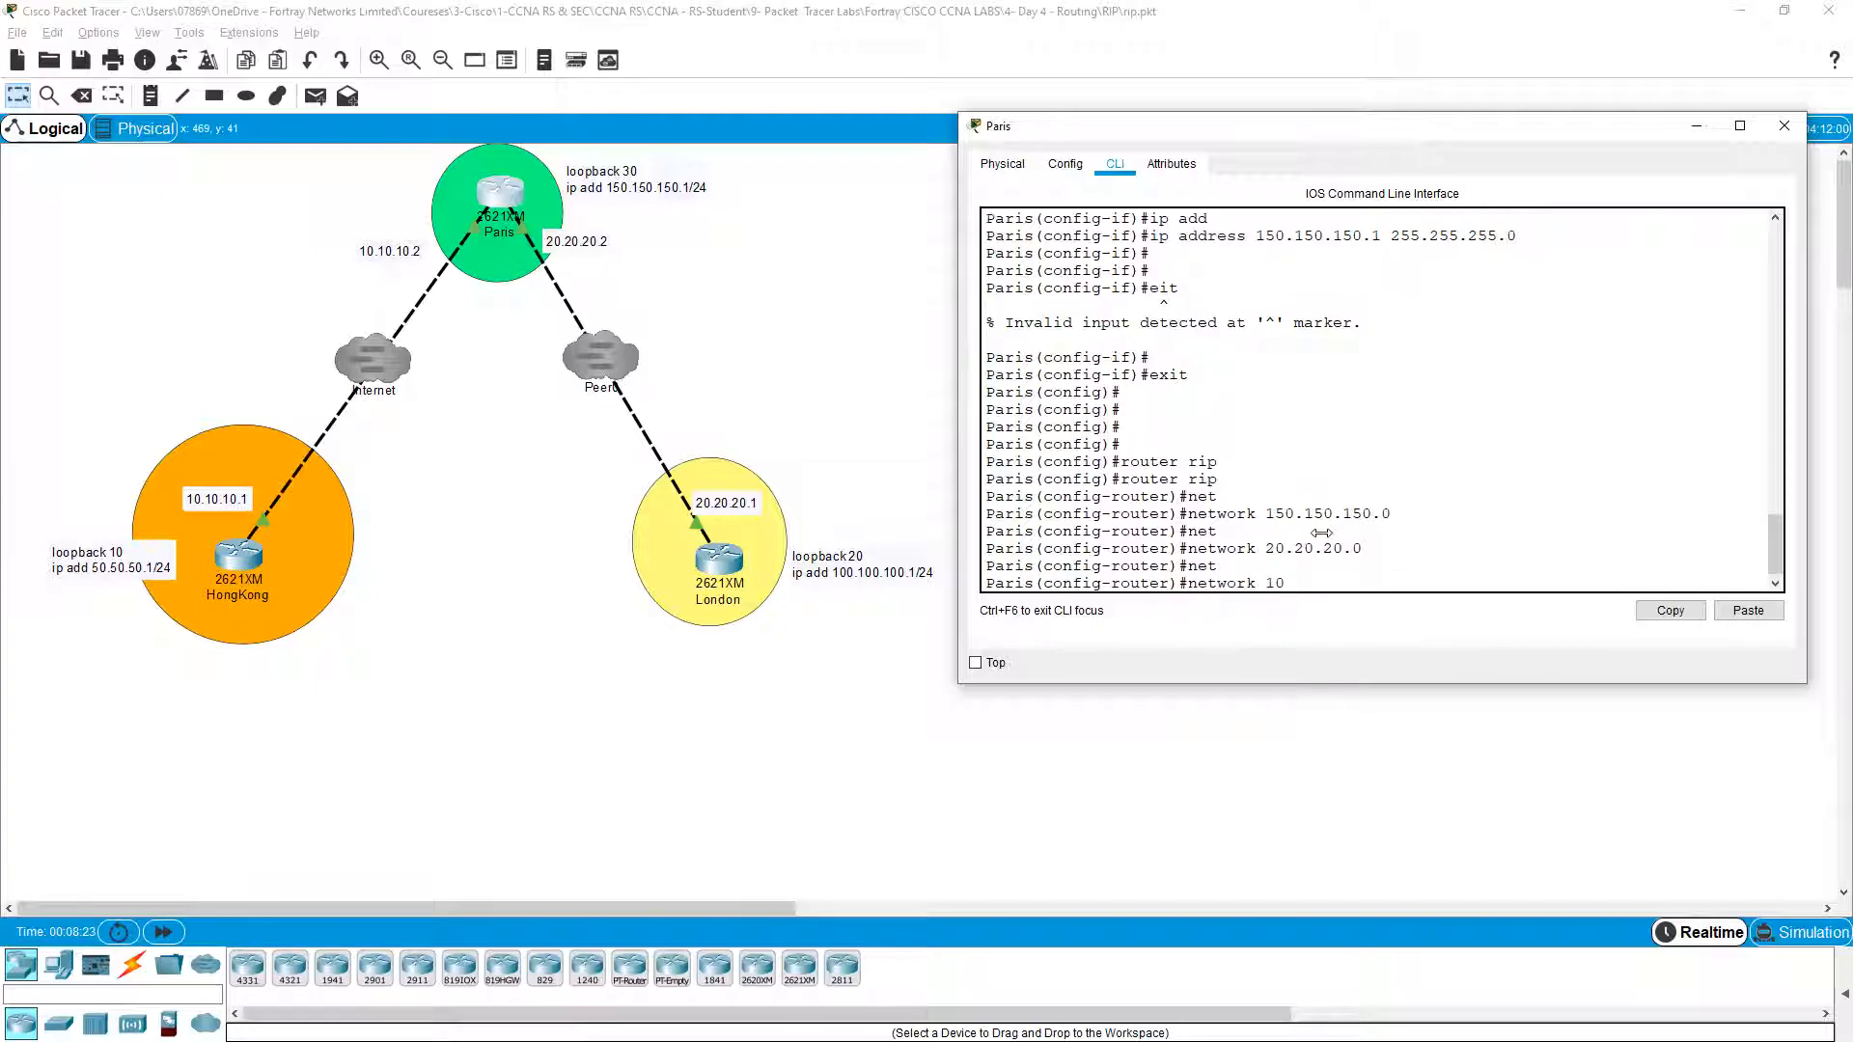
text(.10.10.0)
key(Return)
key(Return)
key(Return)
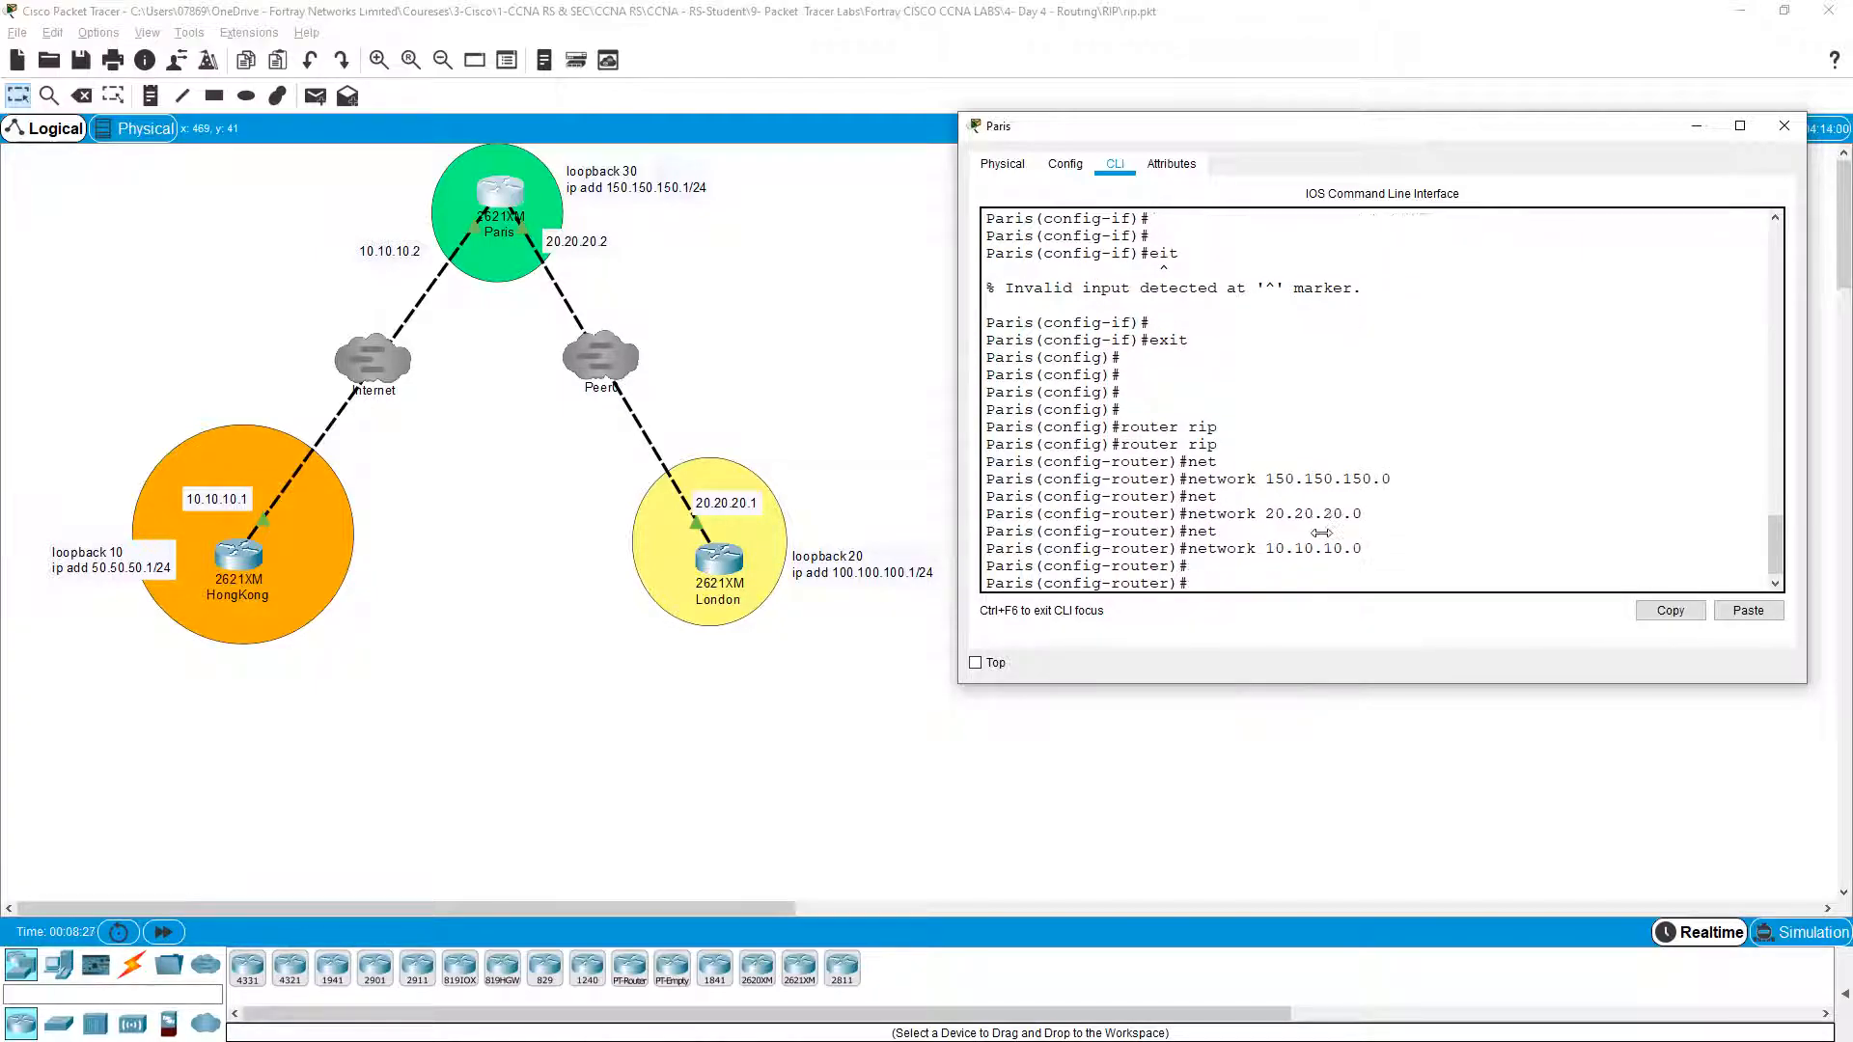
key(ctrl+z)
key(Return)
key(Return)
Step: Run 'show ip protocols' on Paris and point out the networks RIP routes for
text(sh ip pro)
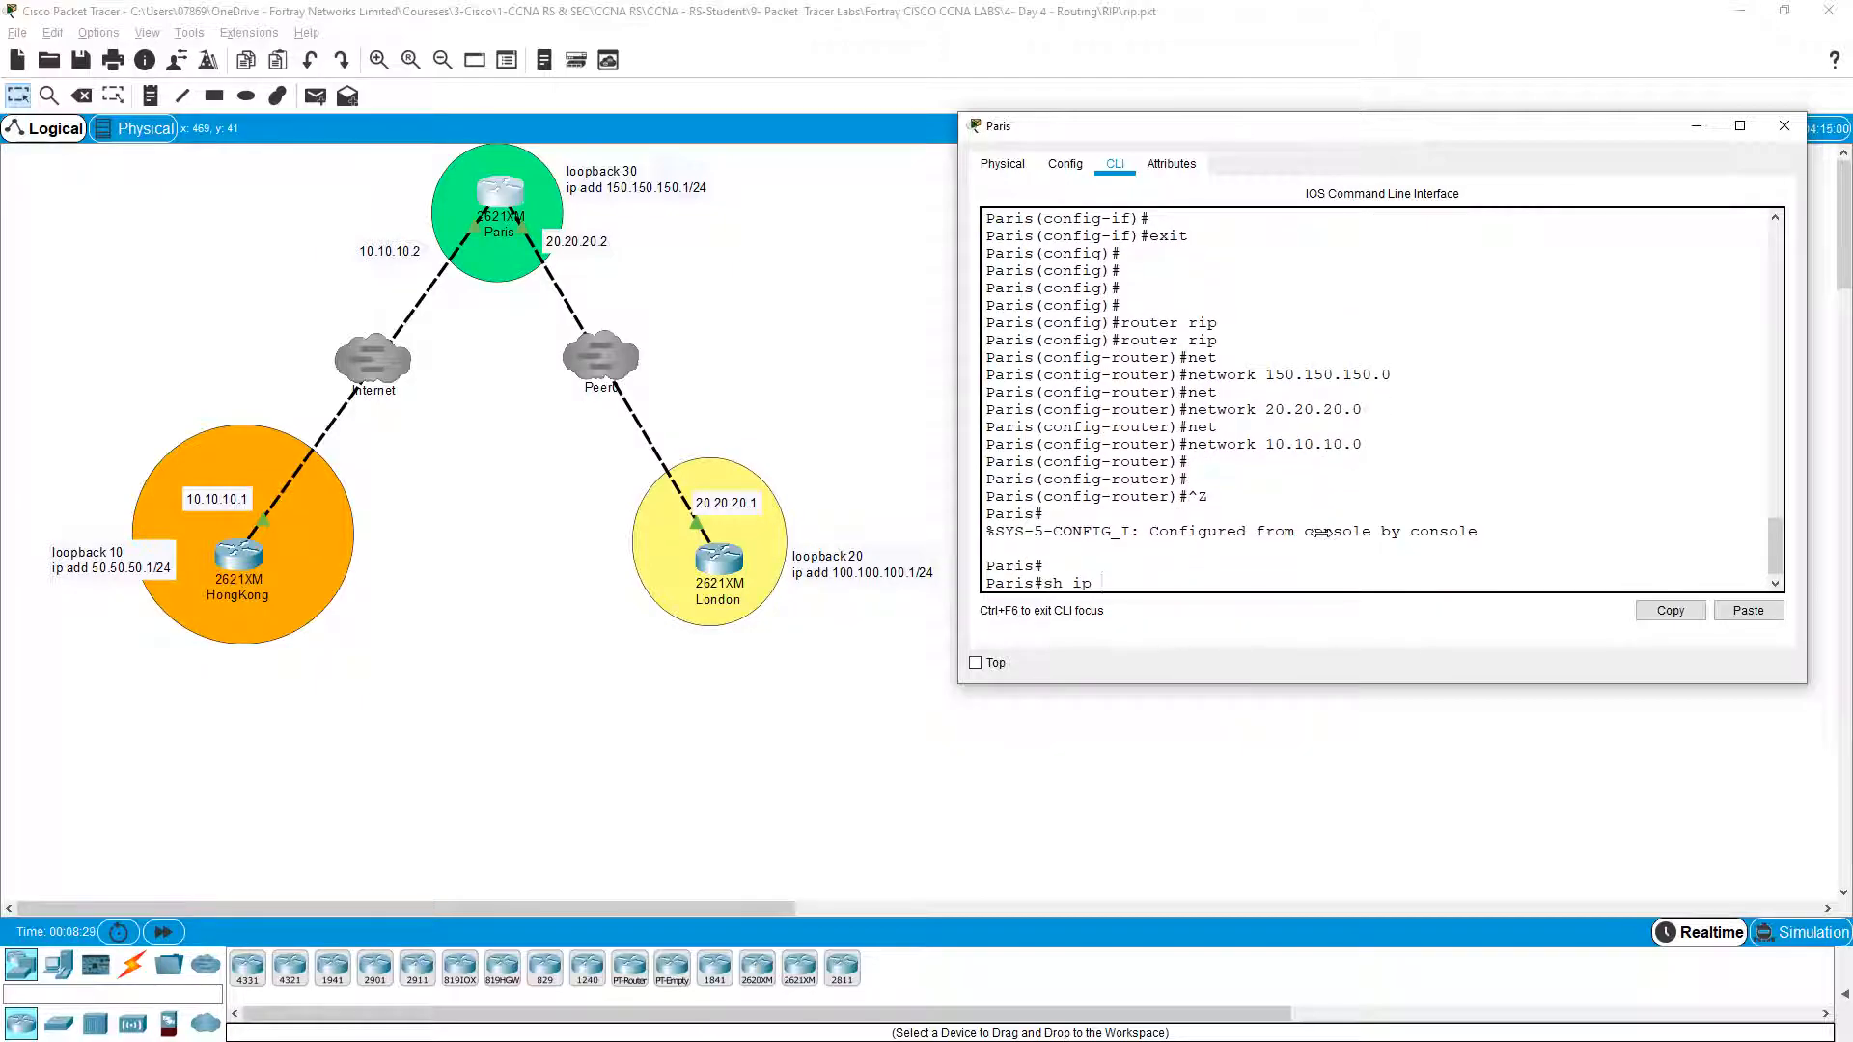
key(Tab)
key(Return)
key(Return)
key(Return)
key(Return)
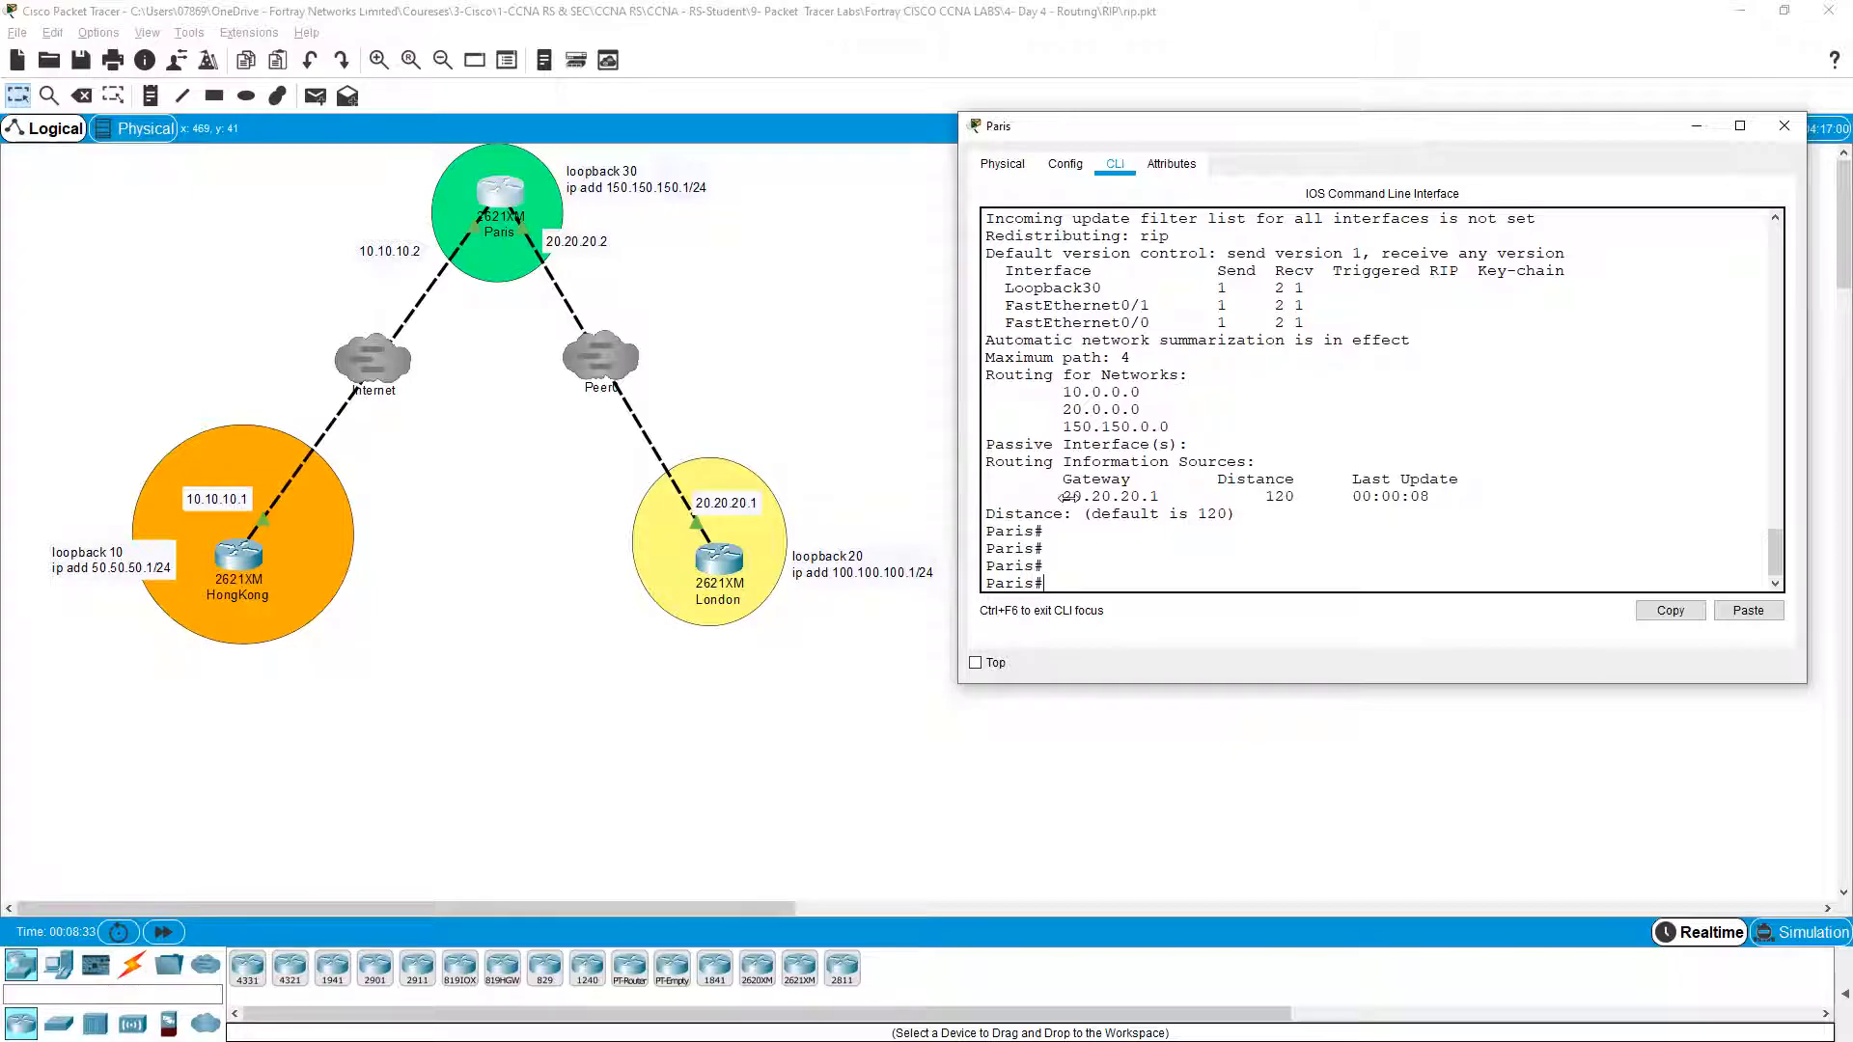
drag(1063, 392, 1177, 431)
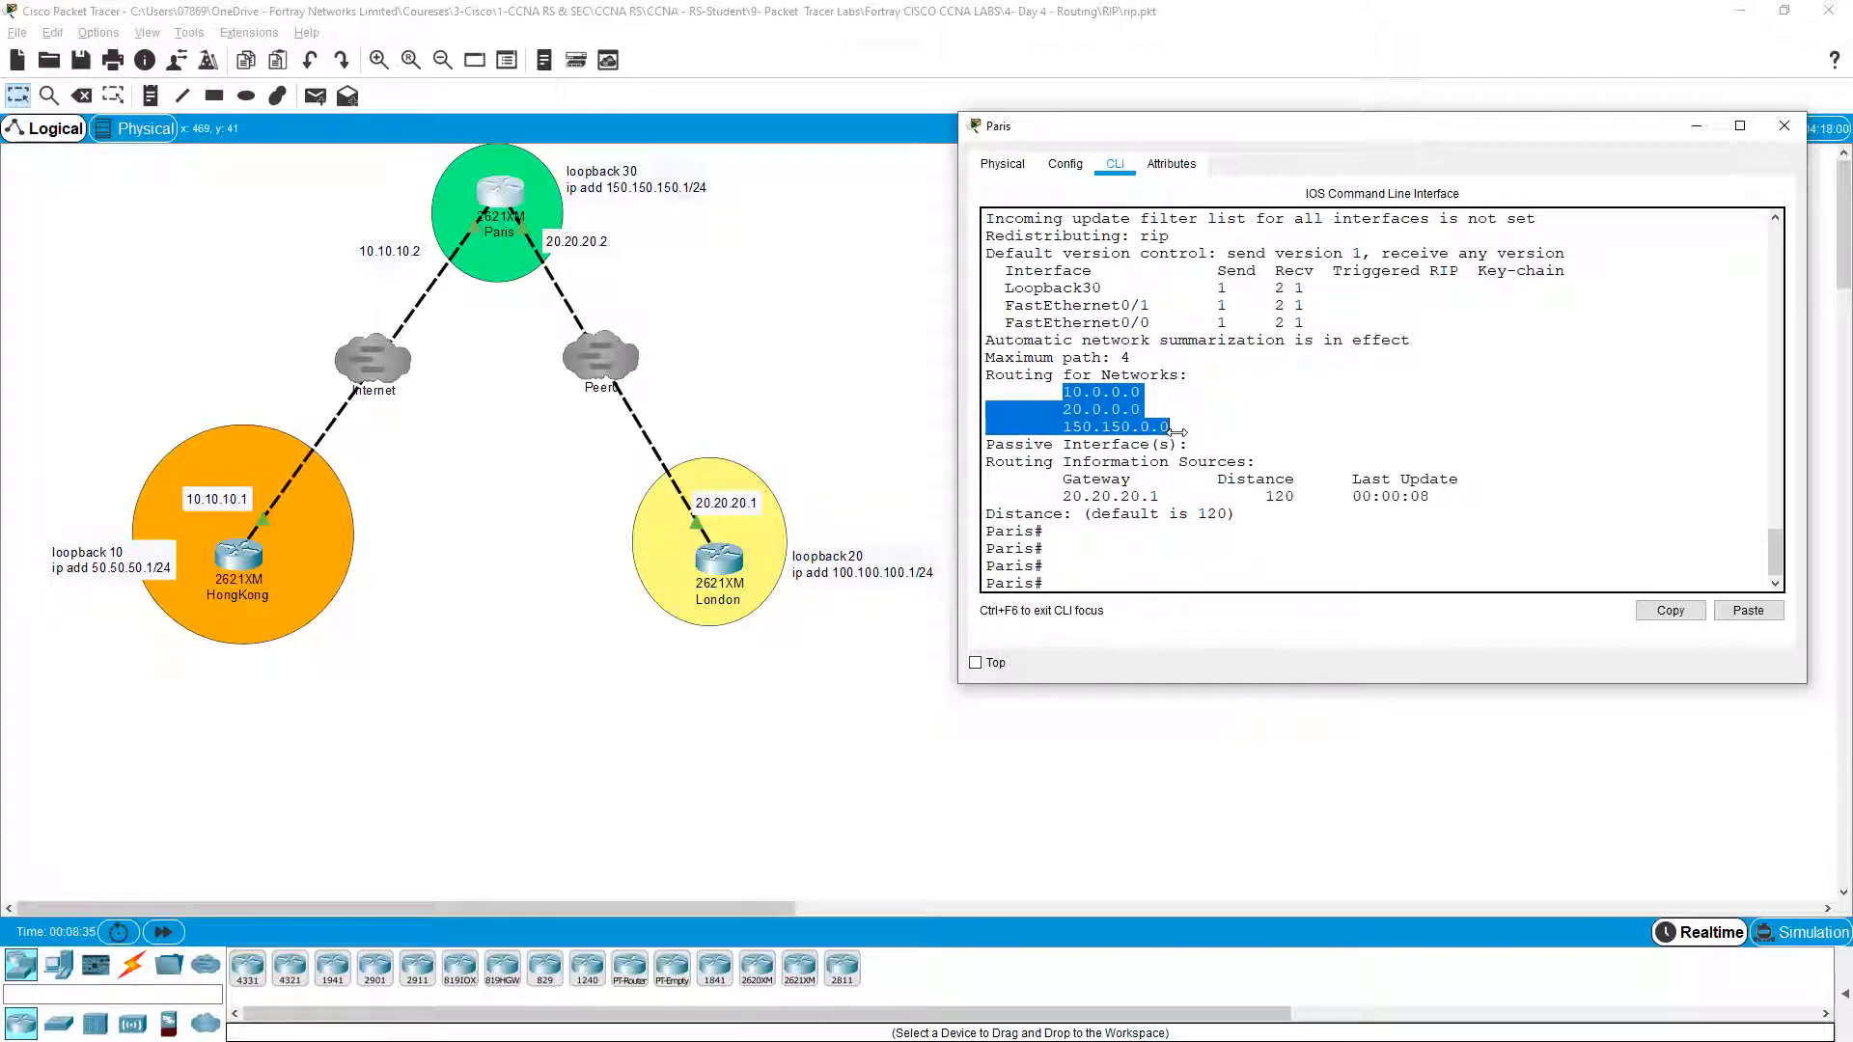
click(1175, 432)
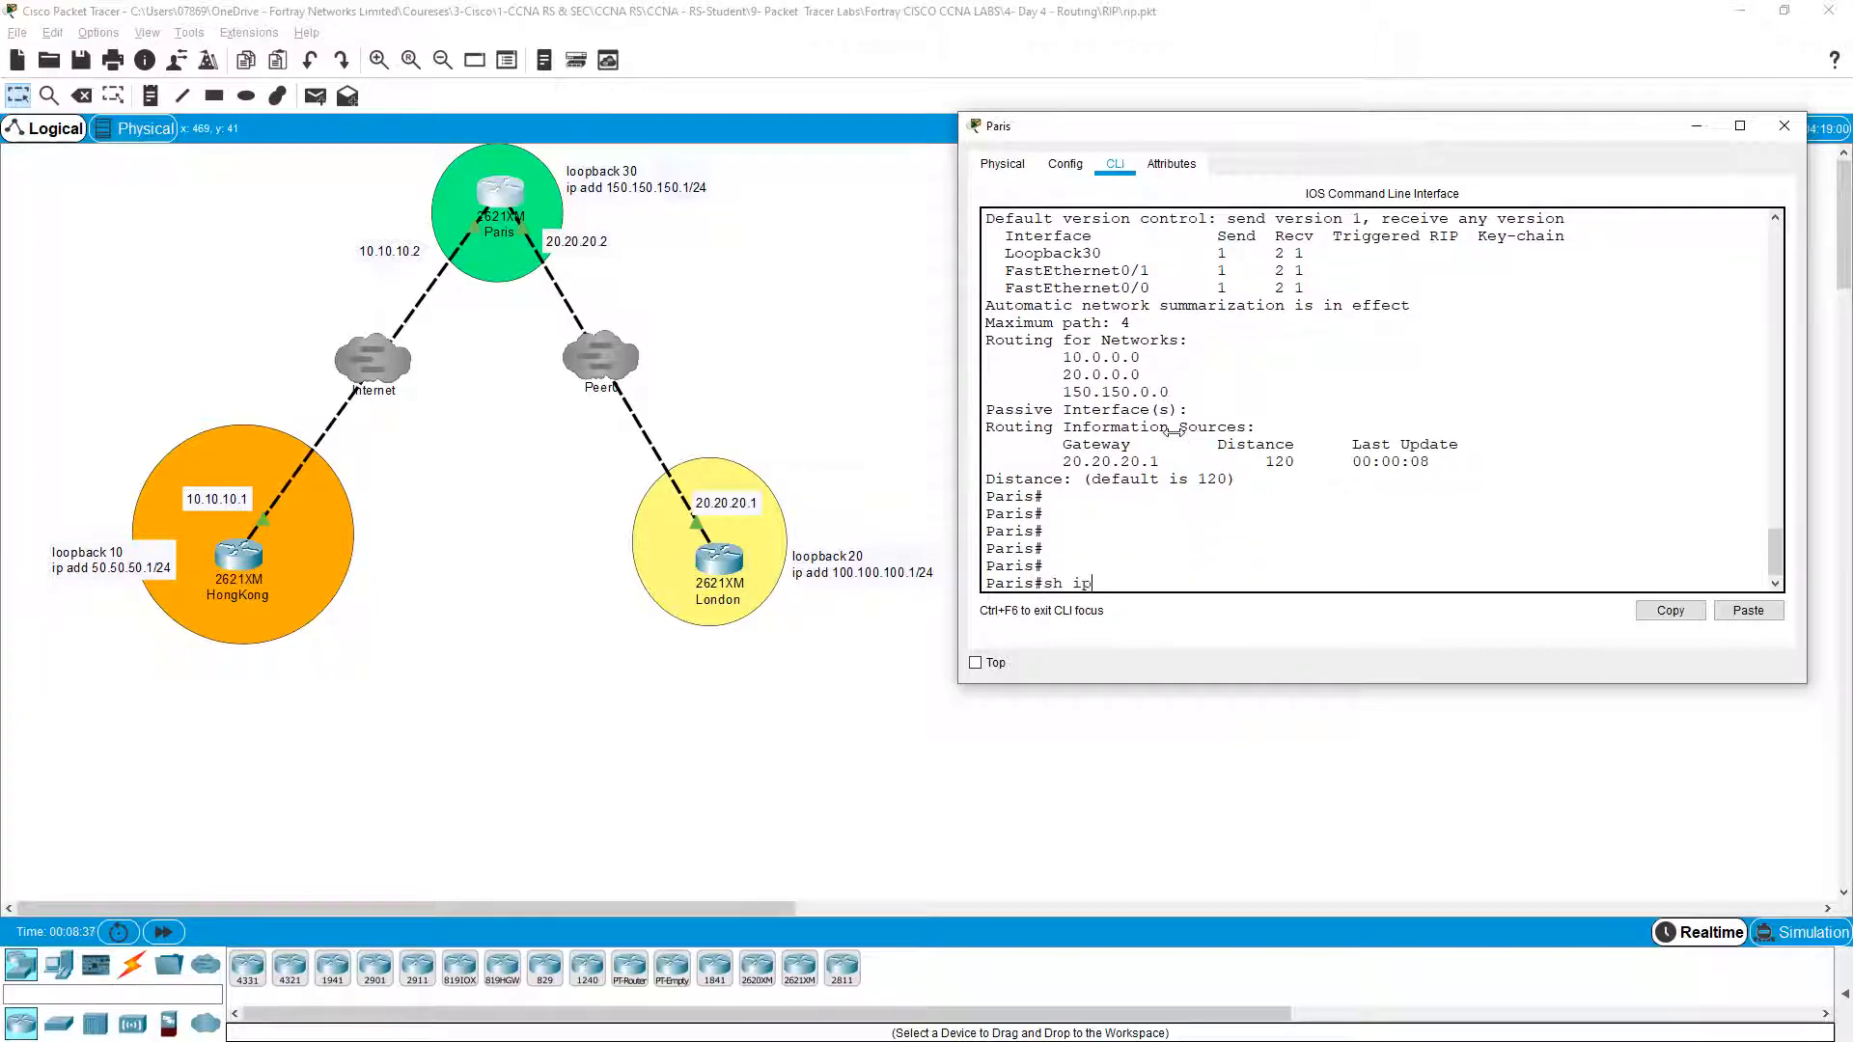
Step: Show Paris's routing table and point out the RIP-learned 100.0.0.0/8 route
text(rou)
key(Tab)
key(Return)
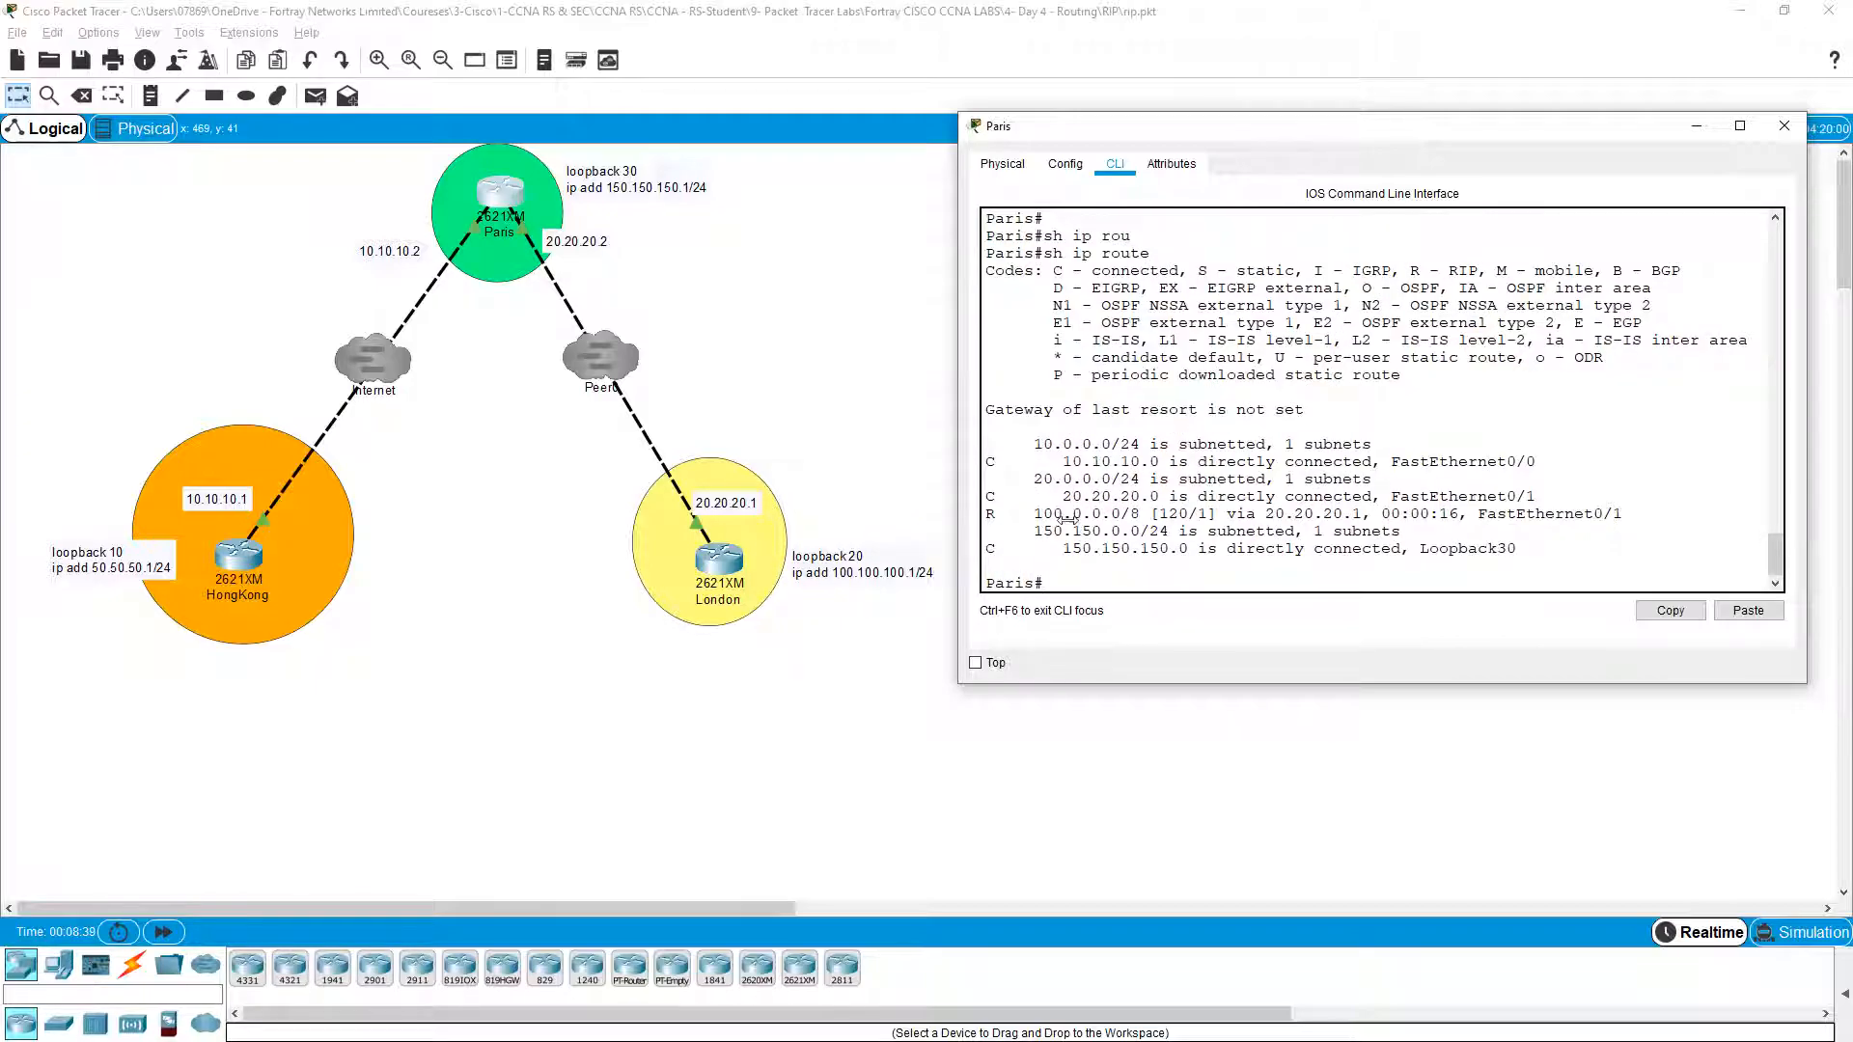
drag(1033, 514, 1137, 516)
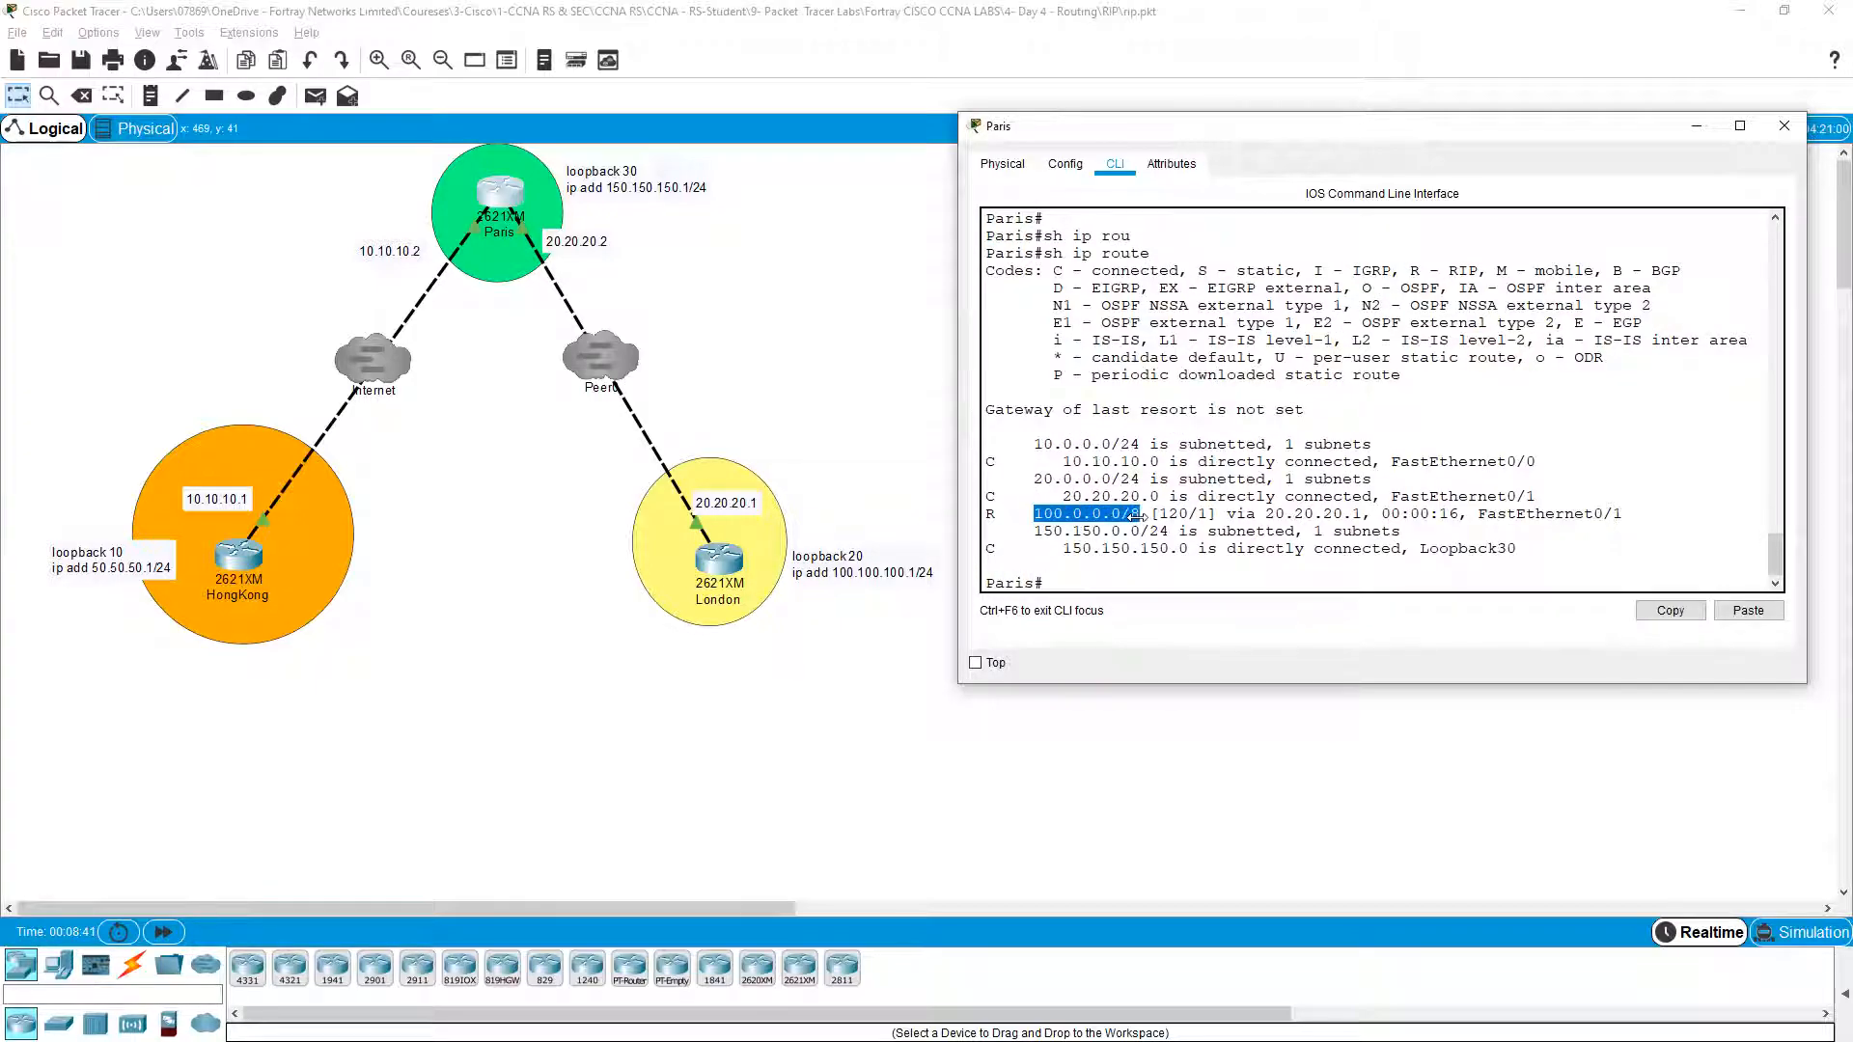
click(1063, 531)
drag(994, 513, 1112, 513)
click(1039, 526)
Step: Point out the 150.150 loopback and 20.0.0.0 entries, then switch to the HongKong router
drag(1037, 530, 1180, 549)
click(1169, 548)
click(1179, 548)
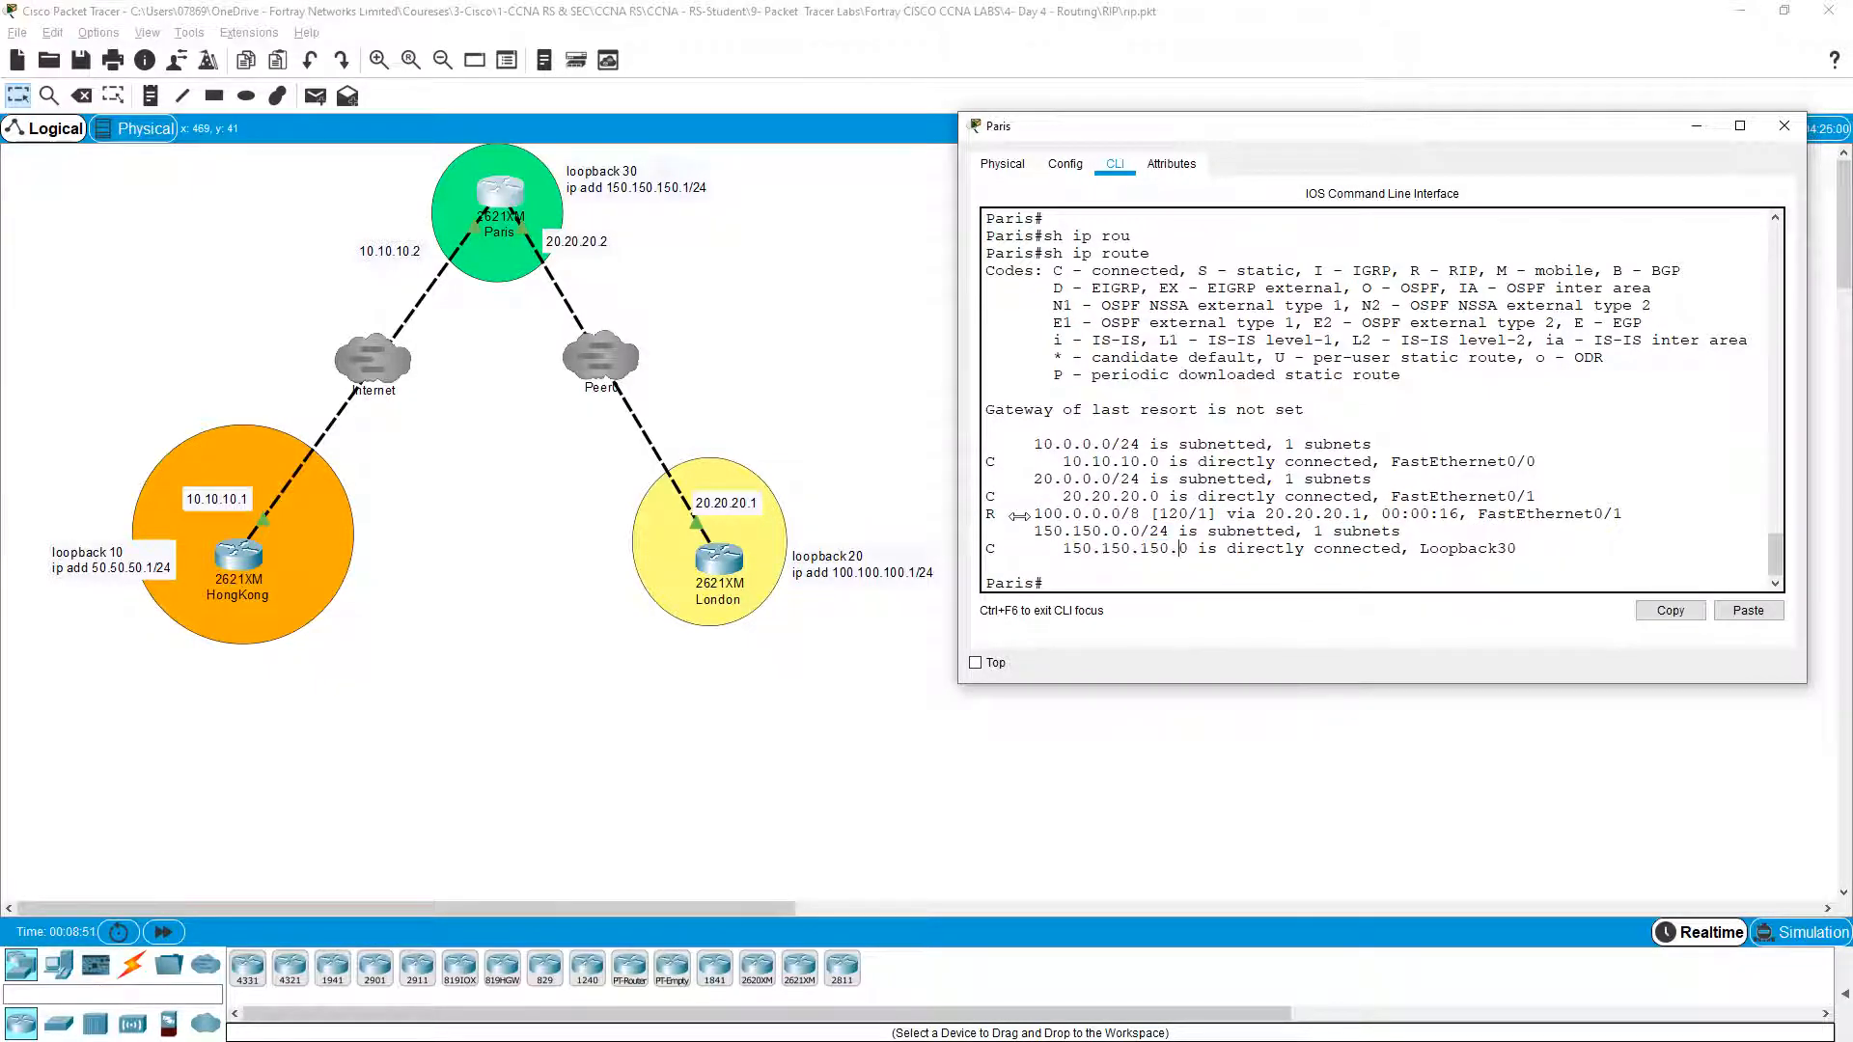
drag(1034, 480, 1091, 446)
click(1083, 479)
key(Return)
key(Return)
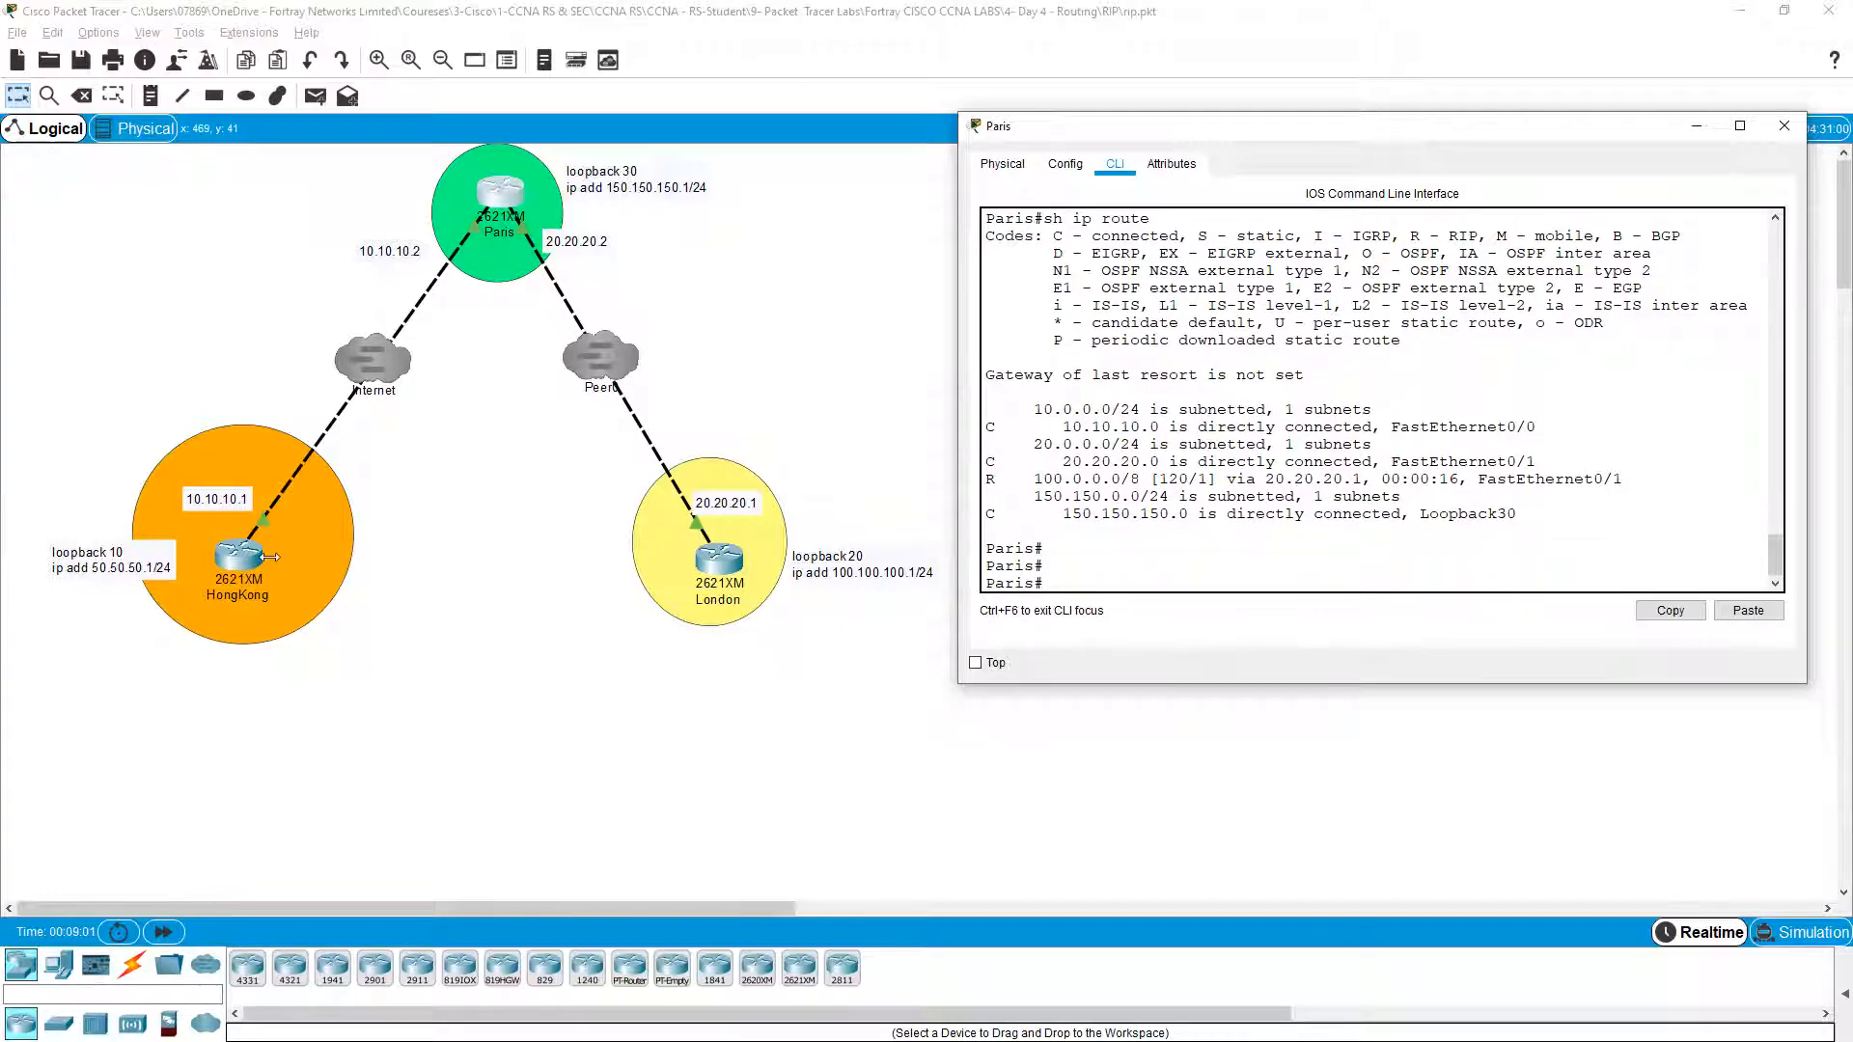
click(238, 558)
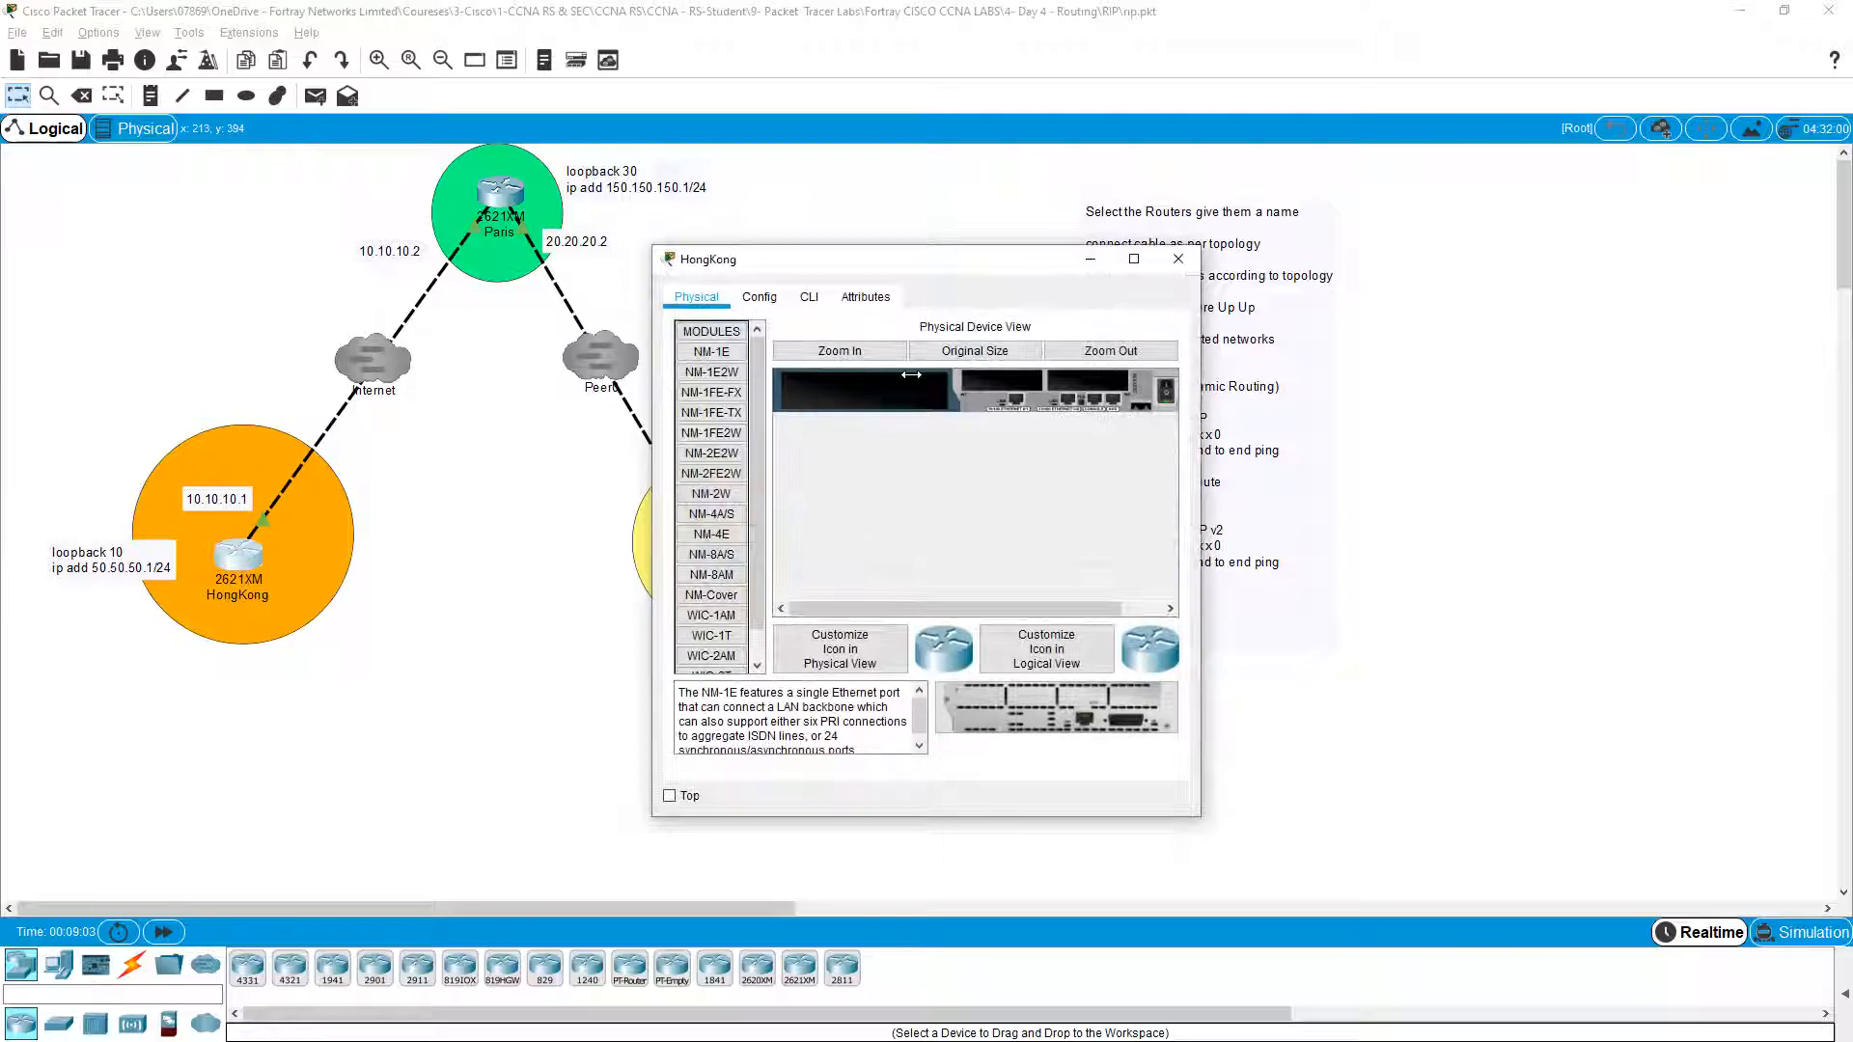
Step: Bring up HongKong's command line and reposition and widen its console window
click(810, 297)
drag(864, 260, 1122, 149)
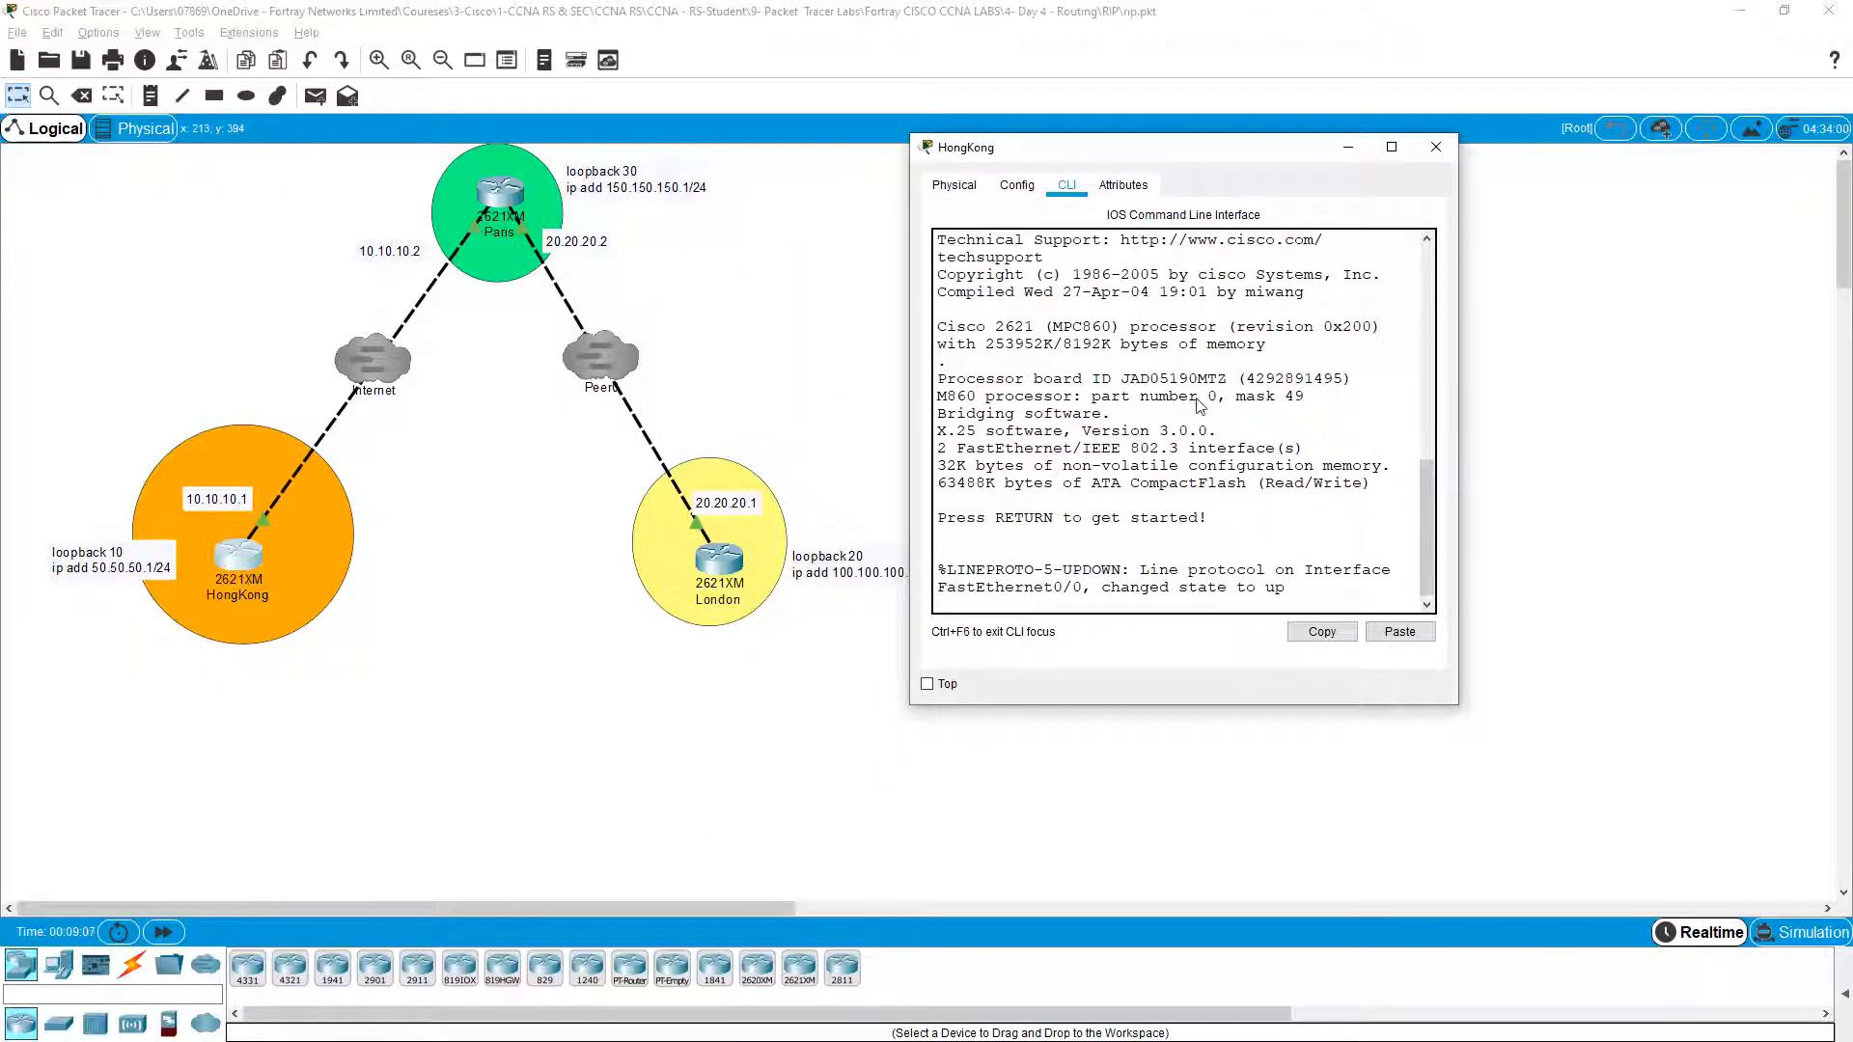
key(Return)
key(Return)
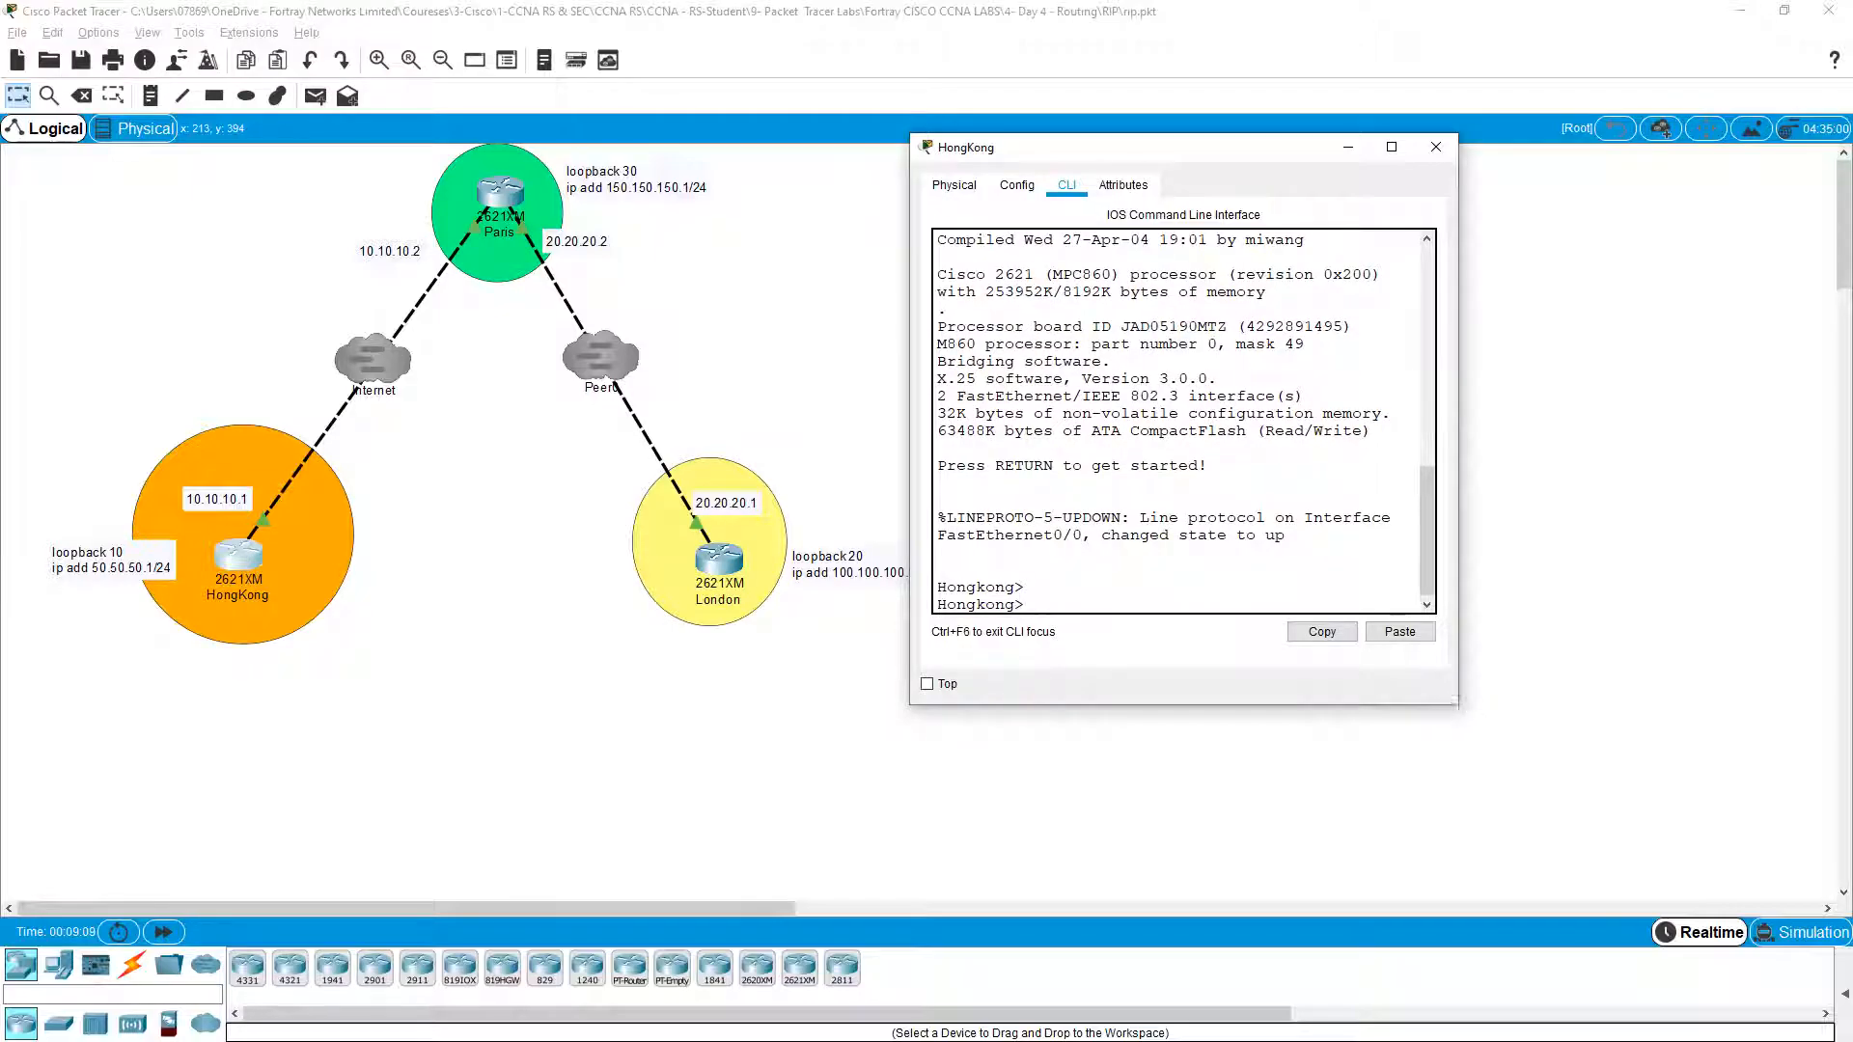
drag(1457, 551, 1817, 551)
key(Return)
Step: Enter privileged mode on HongKong and list its interfaces with 'show ip interface brief'
text(en)
key(Return)
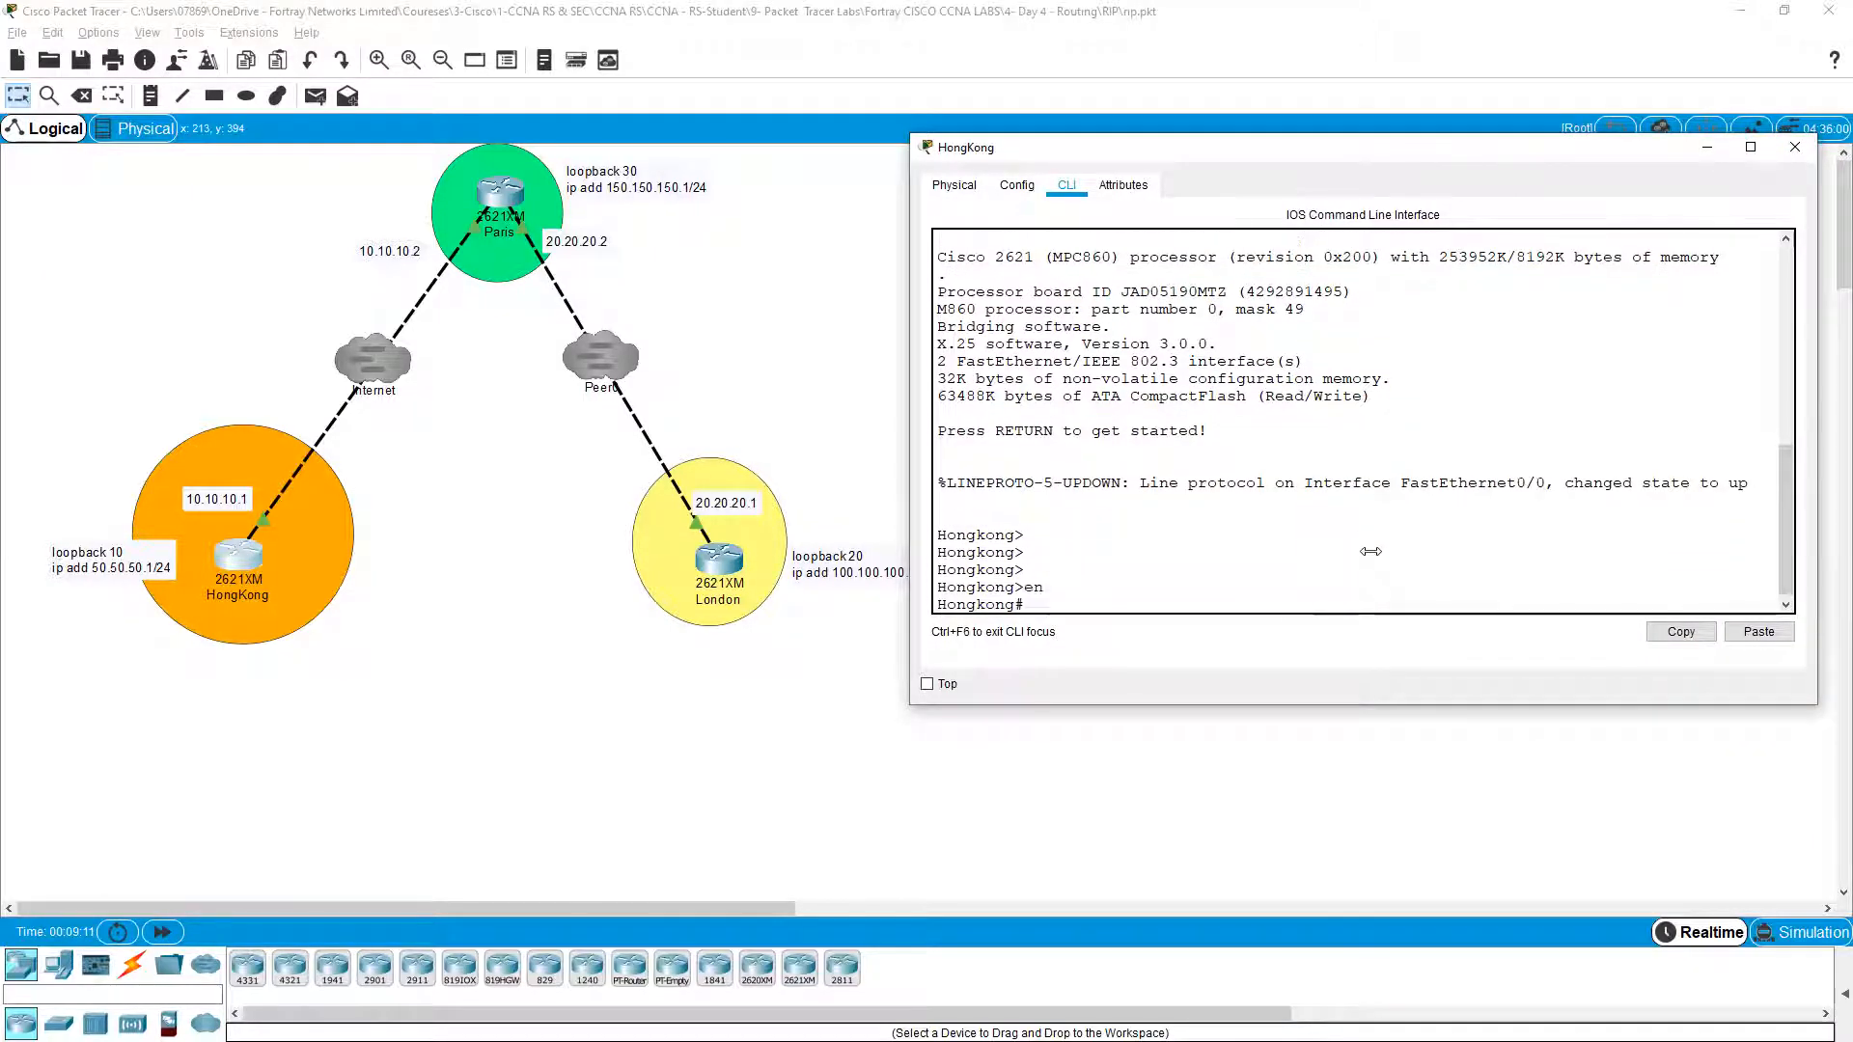
key(Return)
text(cisco)
key(BackSpace)
key(BackSpace)
key(BackSpace)
key(BackSpace)
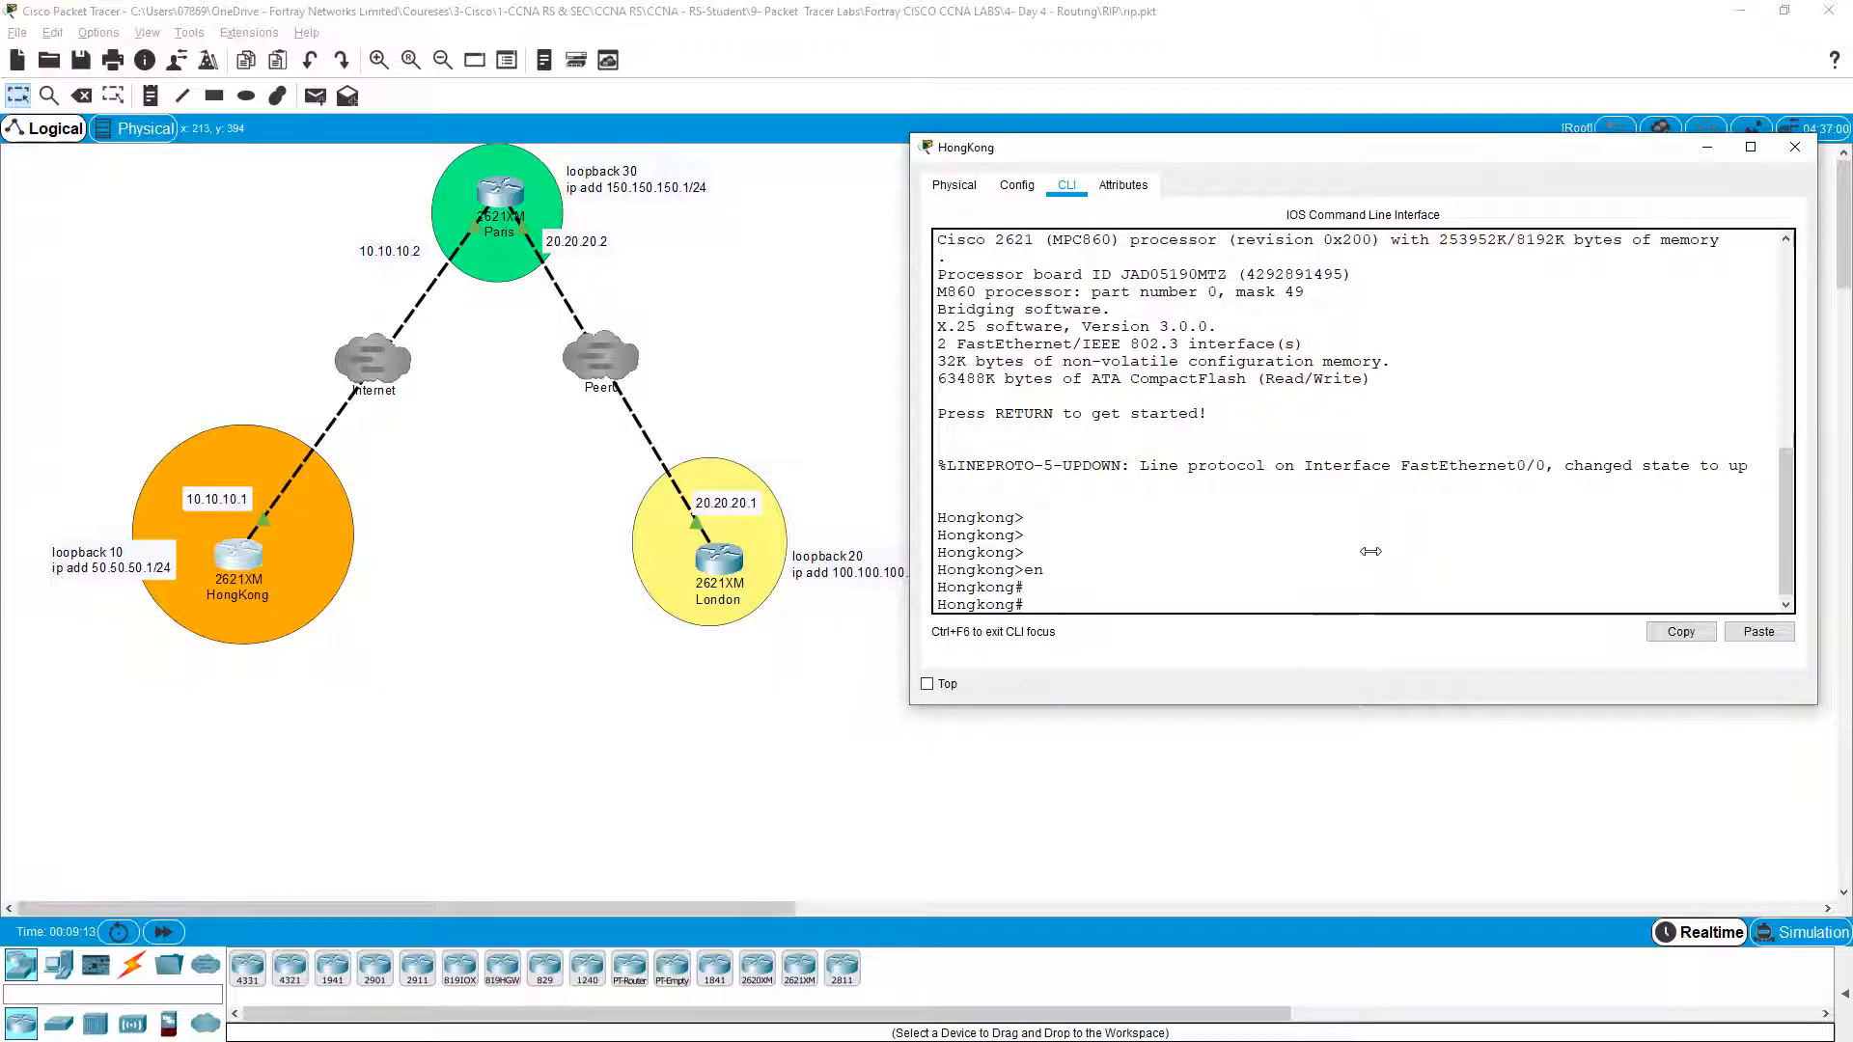
key(Return)
text(sh ip int bri)
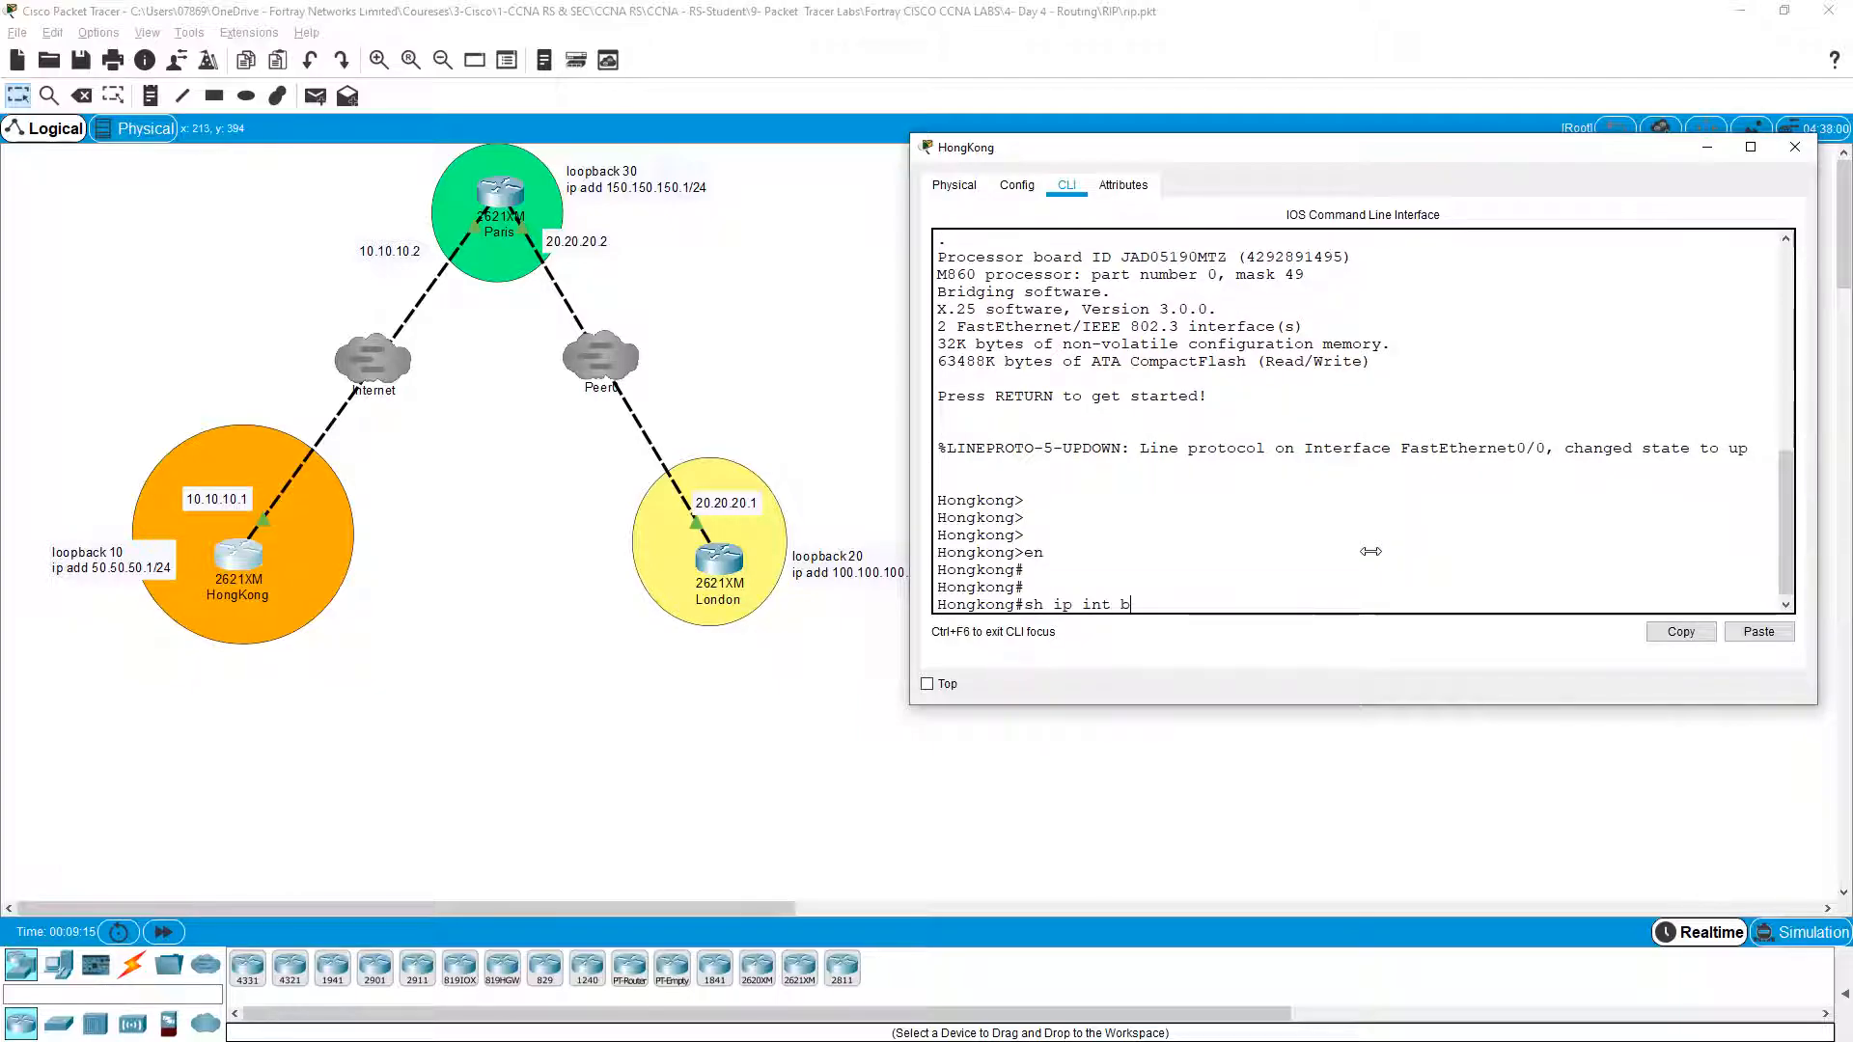
key(Tab)
key(Return)
Step: Run 'show ip protocols' on HongKong, confirming no routing protocol is running
key(Return)
key(Return)
text(sh ip p rot)
key(Return)
text(sh ip p)
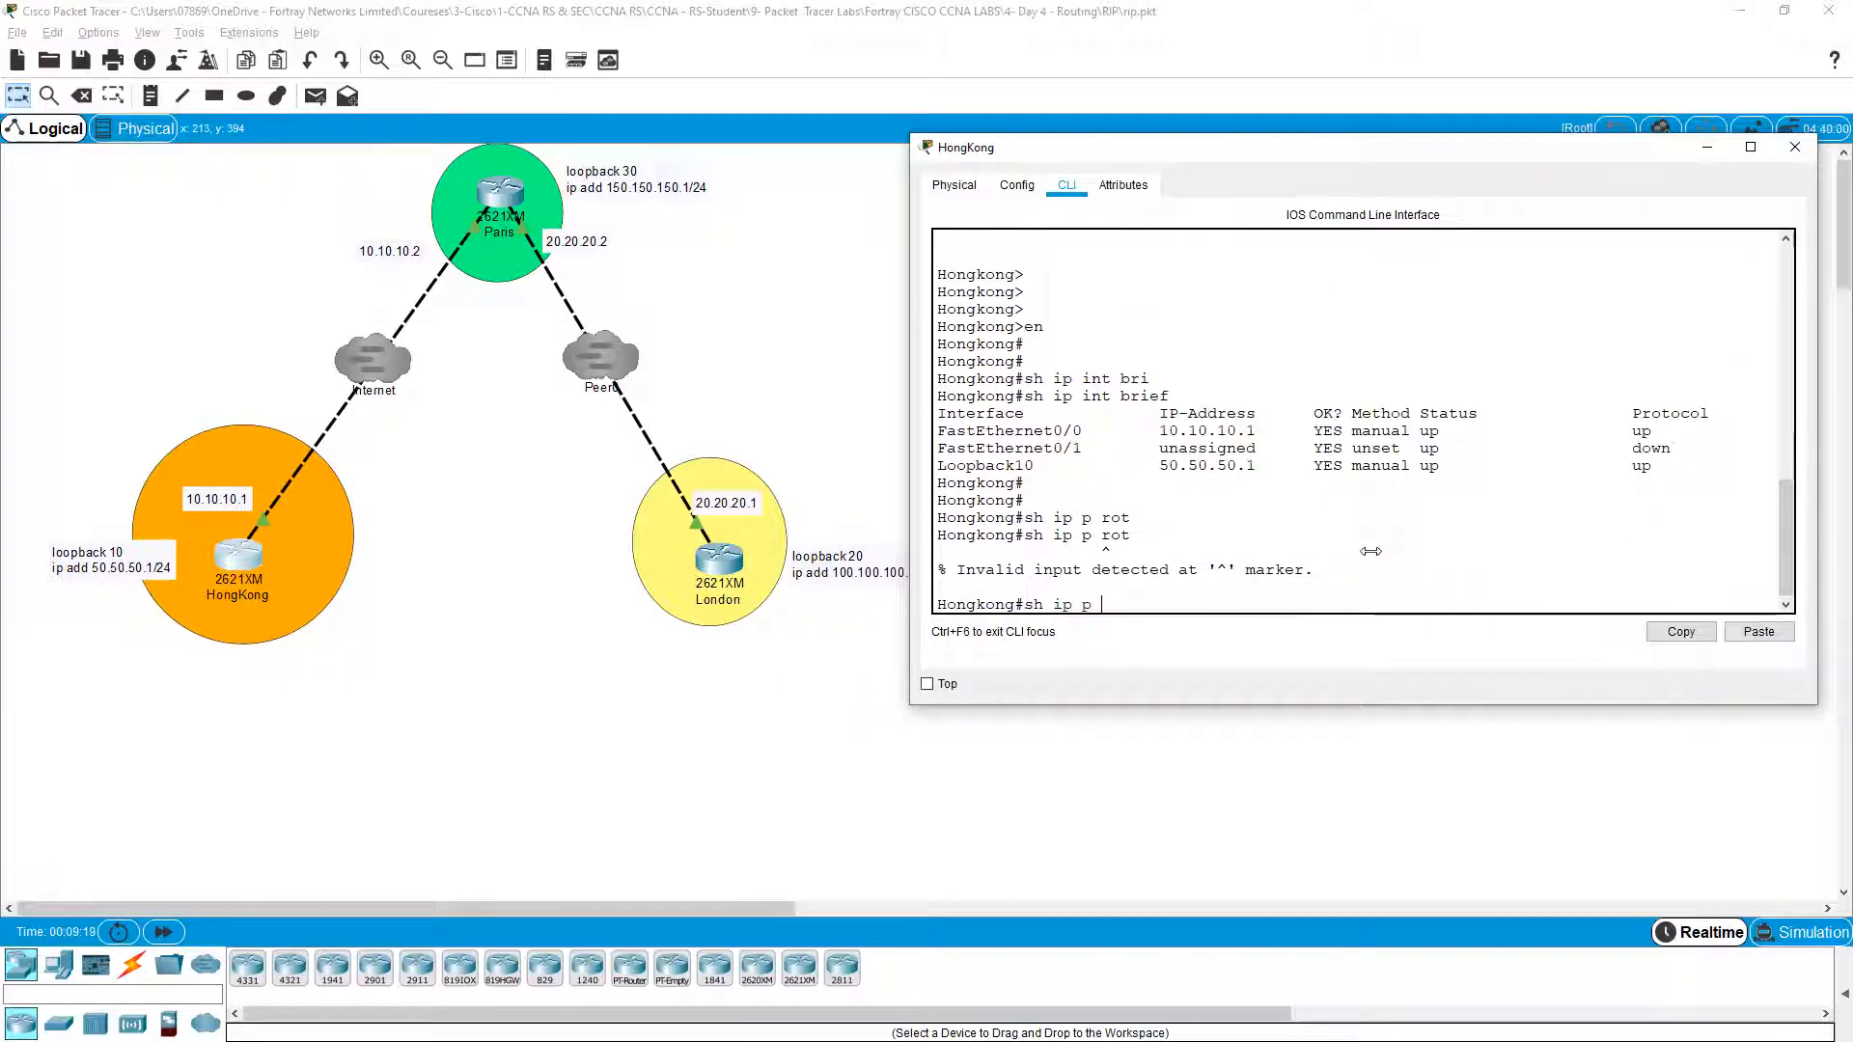
key(BackSpace)
text(ro)
key(Tab)
key(Return)
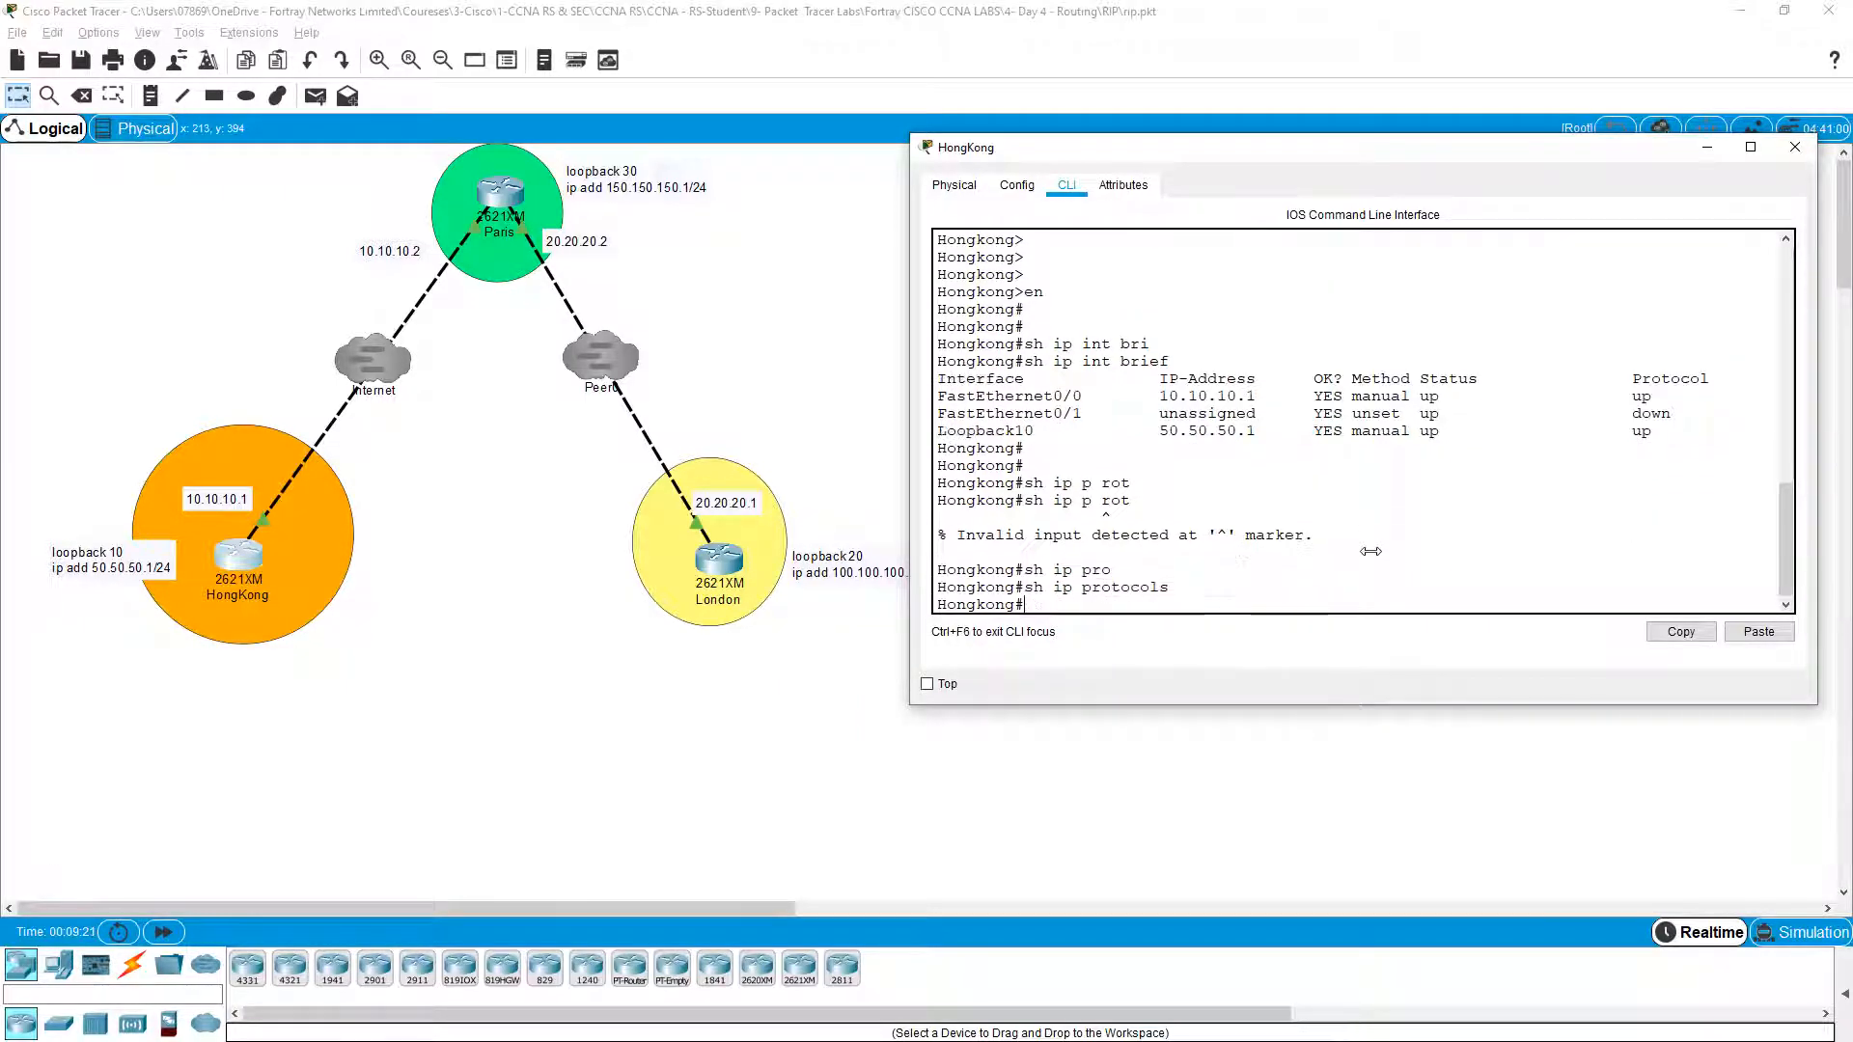
key(Return)
key(Return)
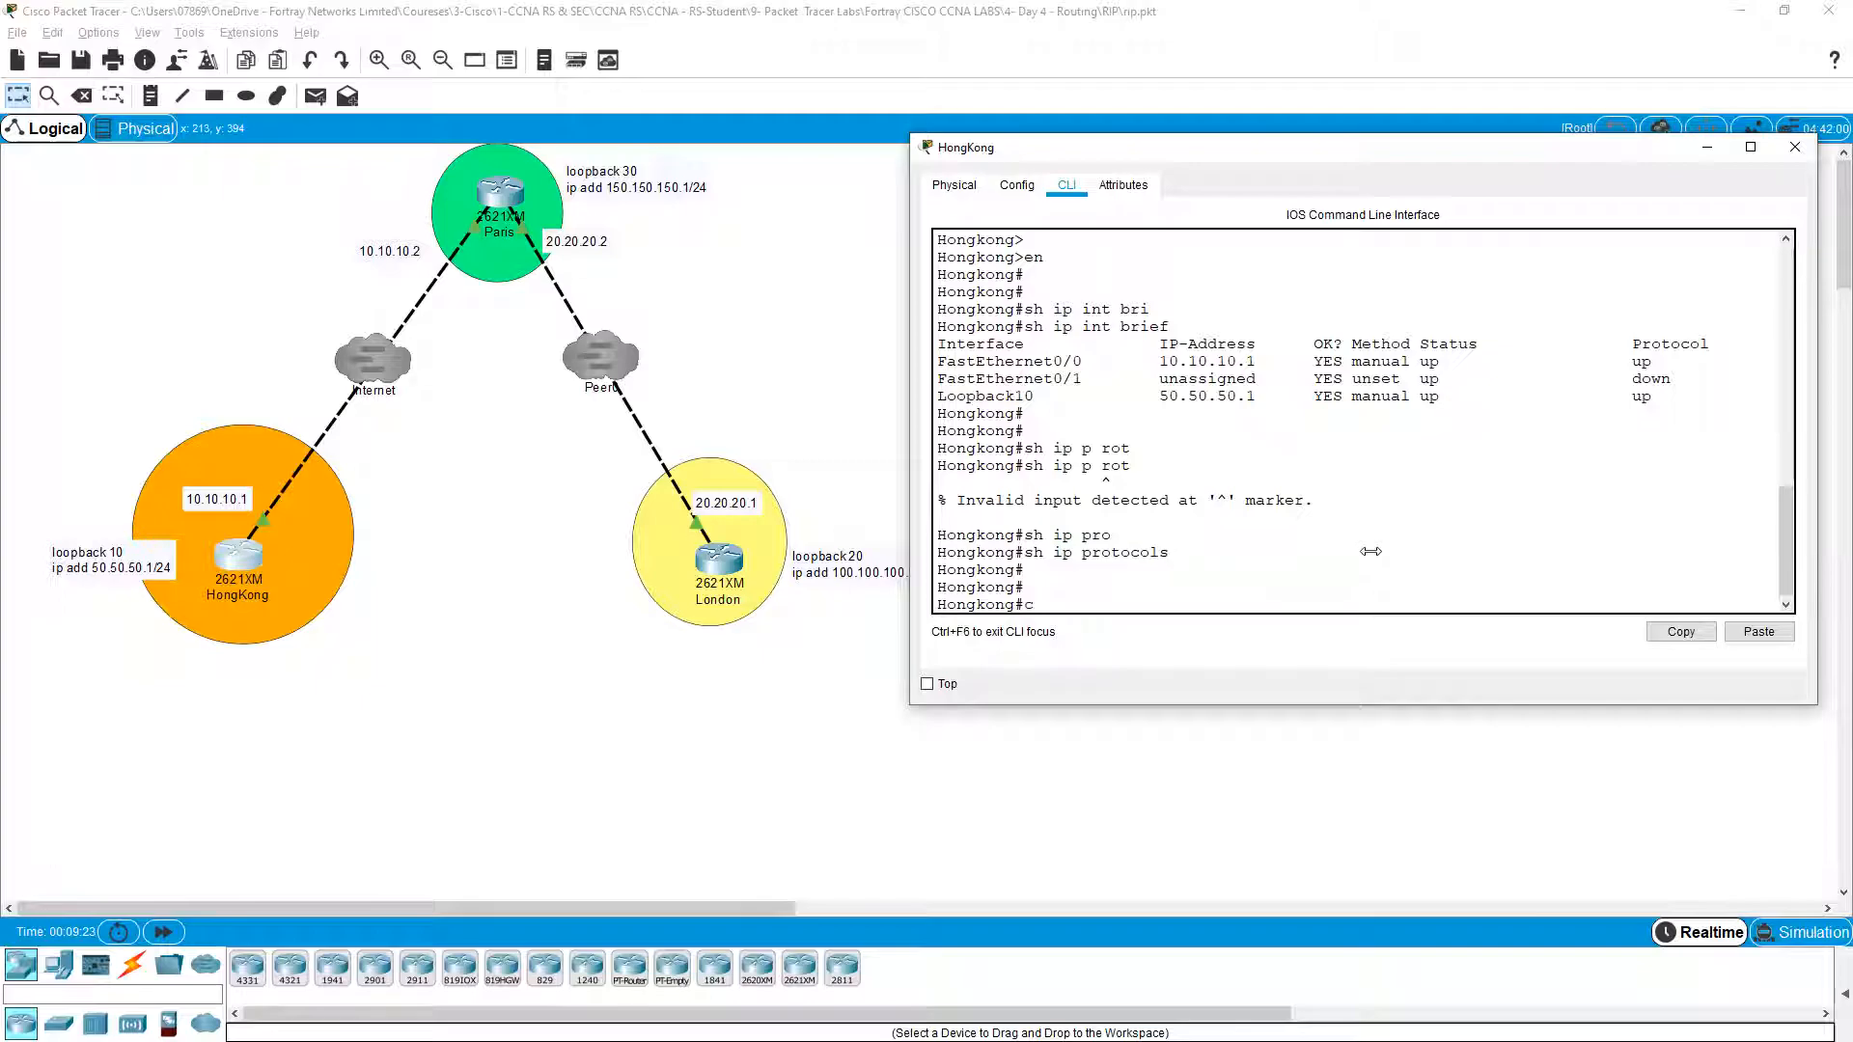
text(co)
key(BackSpace)
key(BackSpace)
text(cofn )
text(nf t)
Step: Start RIP on HongKong and add network 50.50.50.0
key(Return)
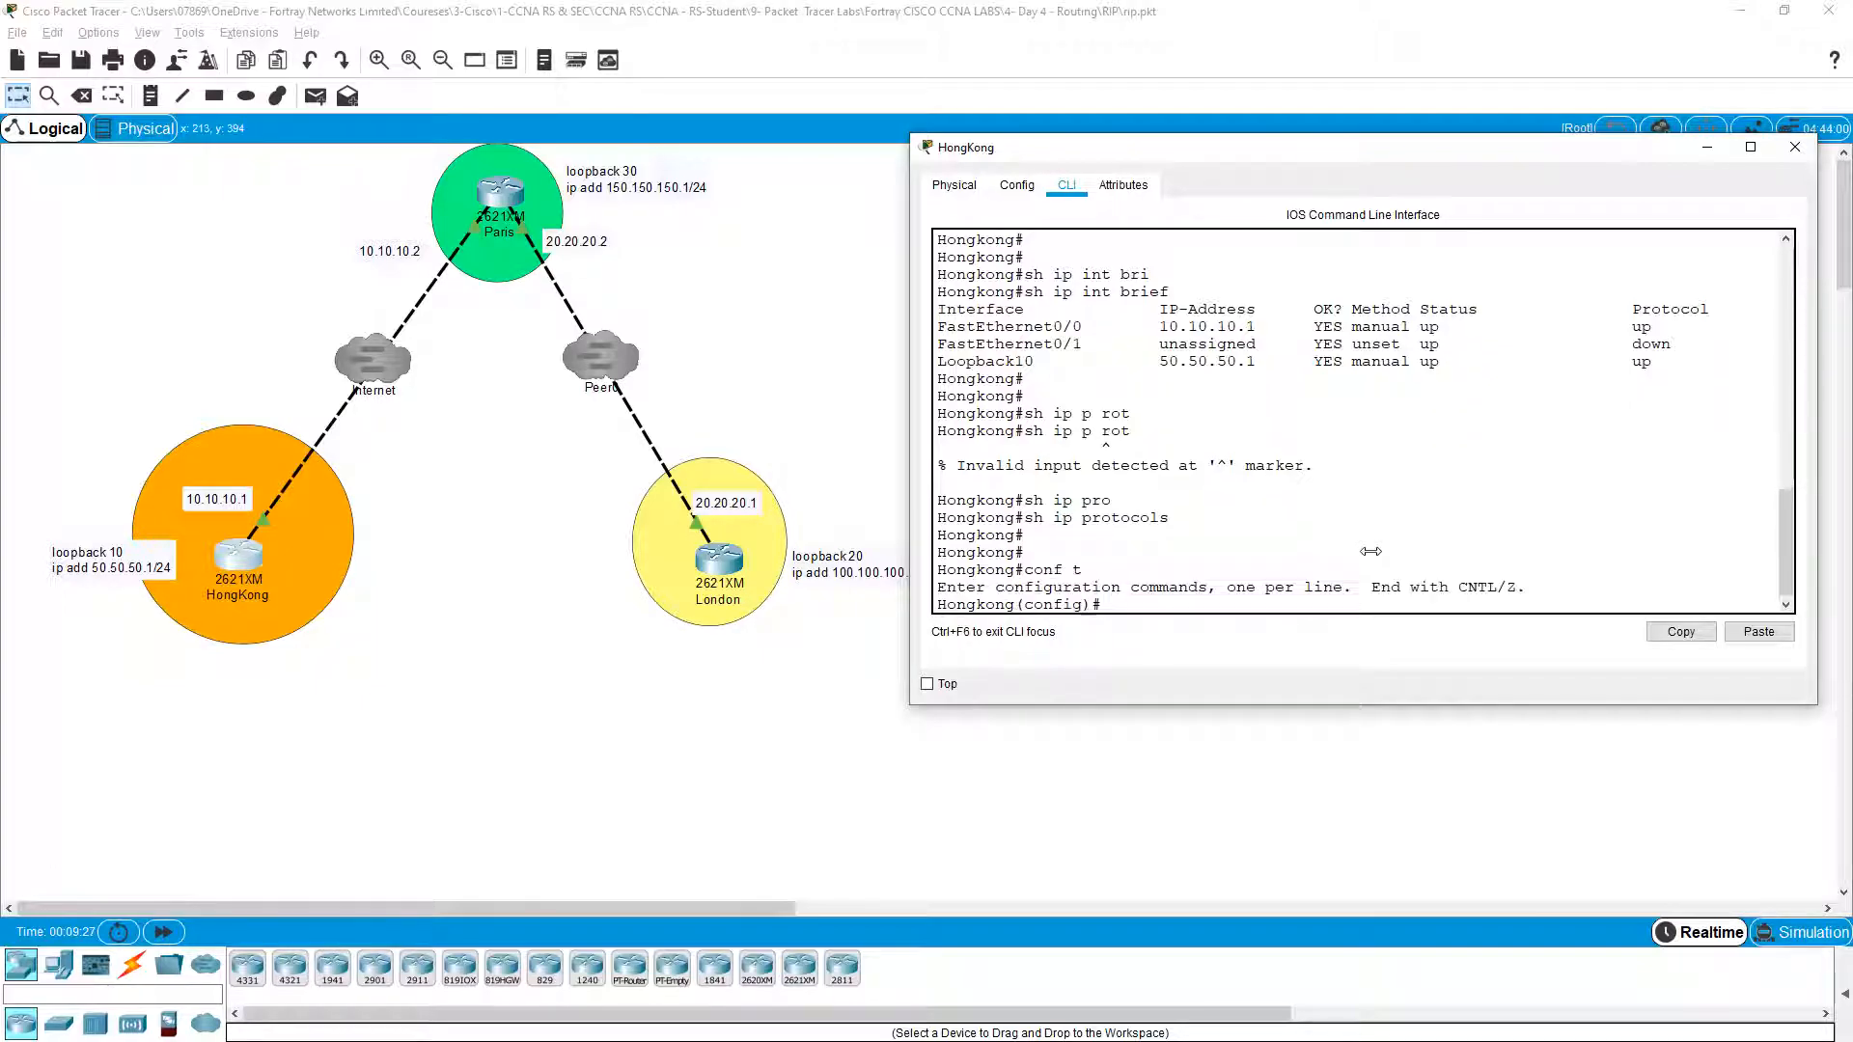
key(Return)
text(router rip)
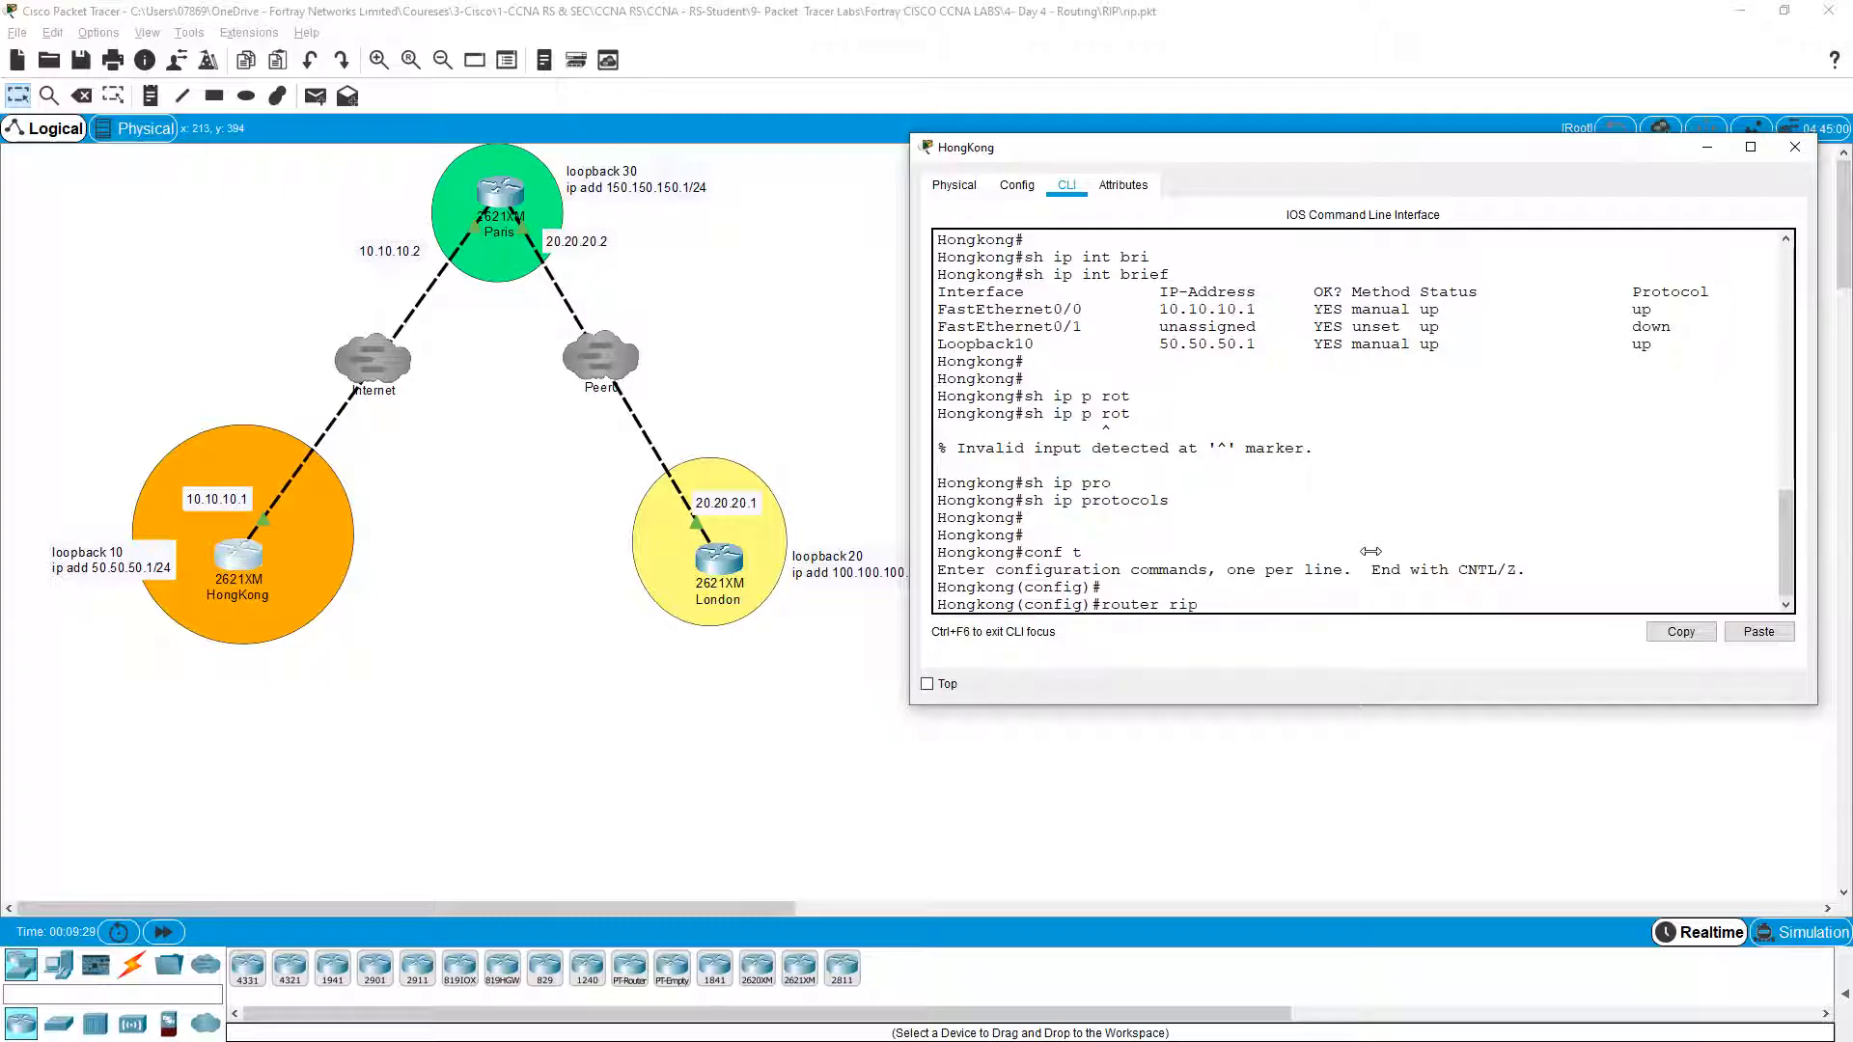
key(Tab)
key(Return)
text(net)
key(Tab)
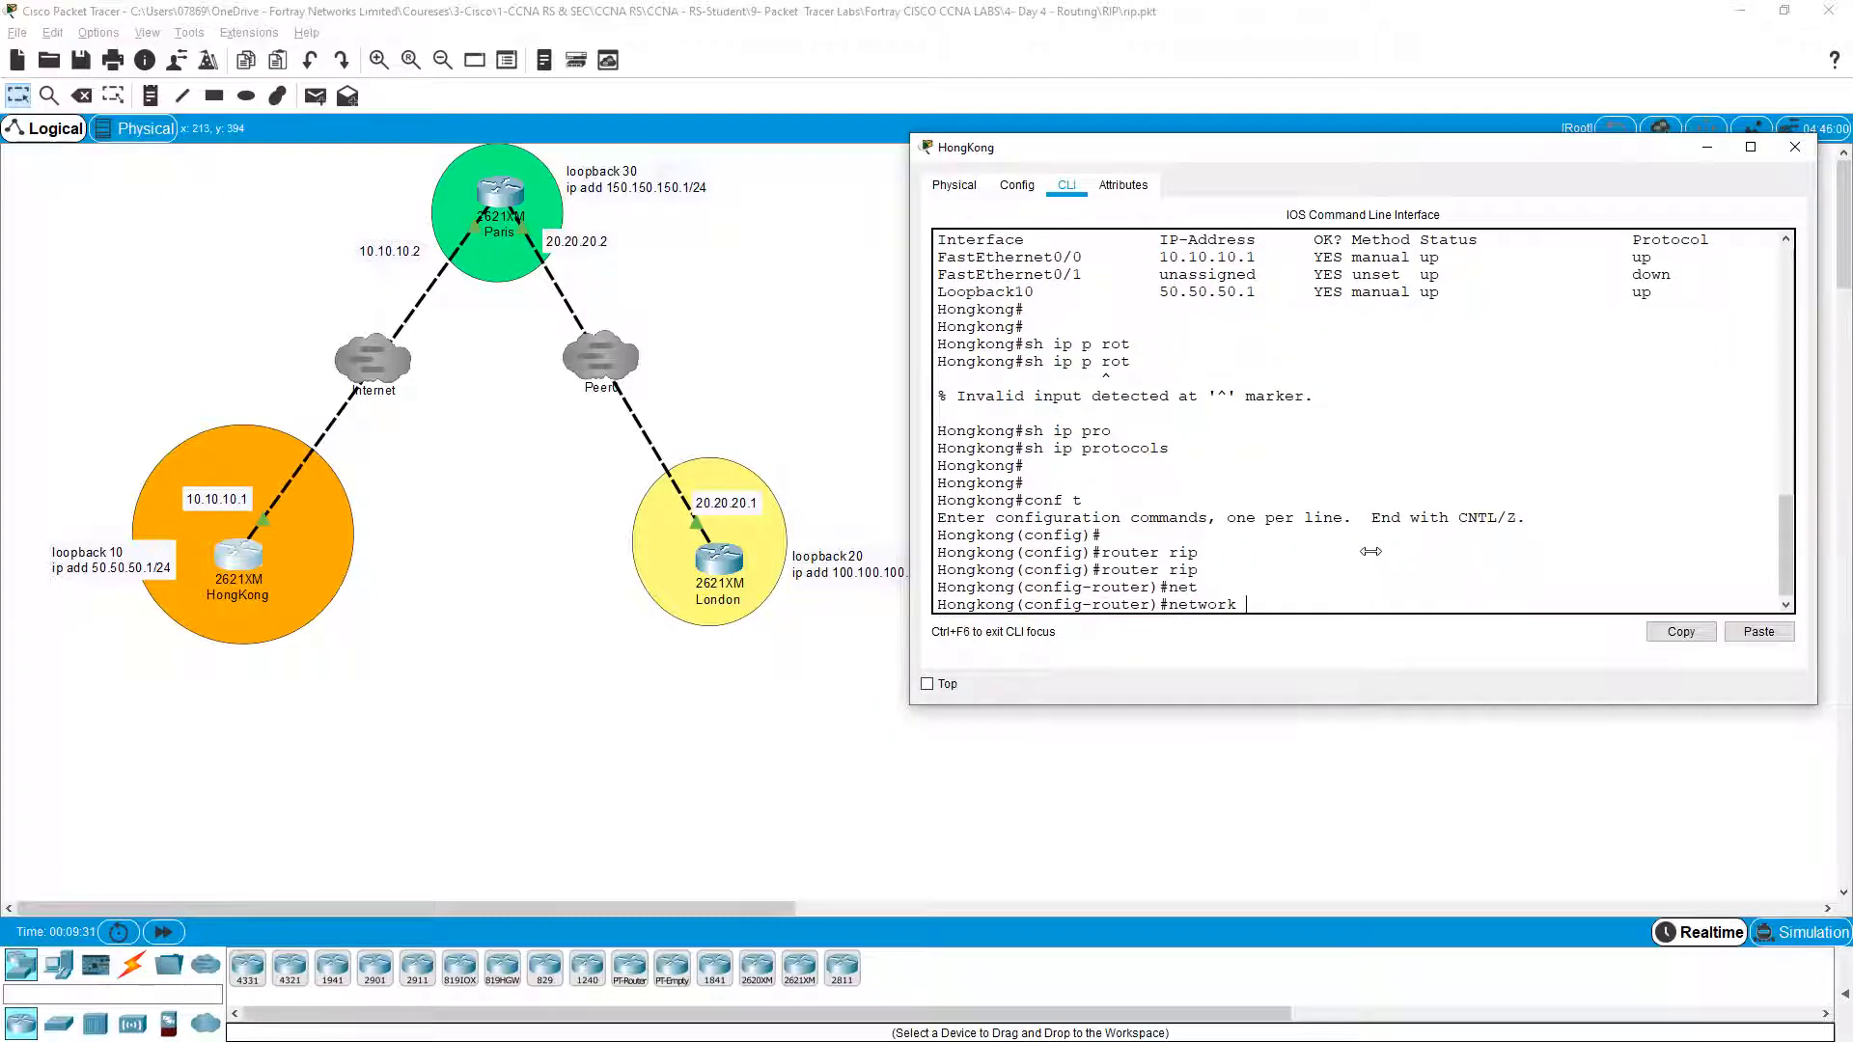
text(50.50.50.0)
key(Return)
Step: Add network 10.10.10.0 to RIP, exit configuration, and run 'show ip route'
text(net)
key(Tab)
text(10.)
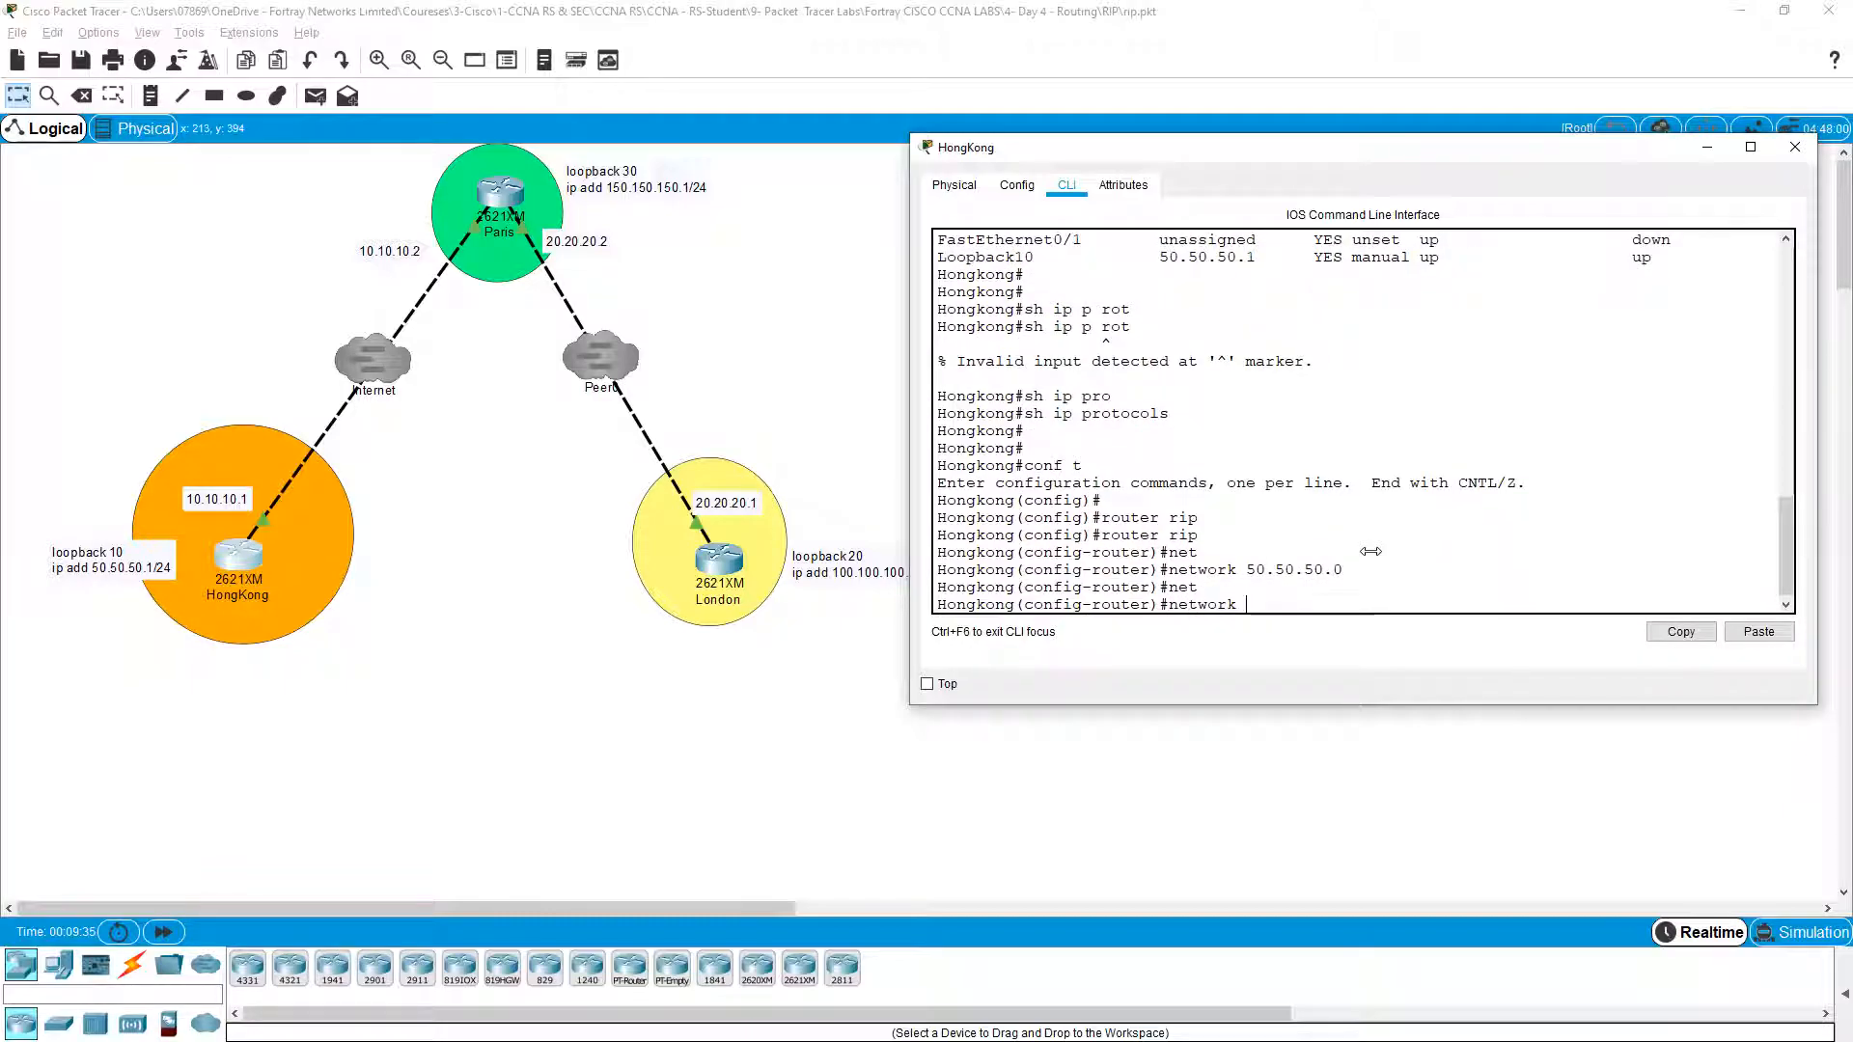
text(10.10.0)
key(Return)
key(Return)
key(ctrl+z)
key(Return)
text(sh ip rou)
key(Tab)
key(Return)
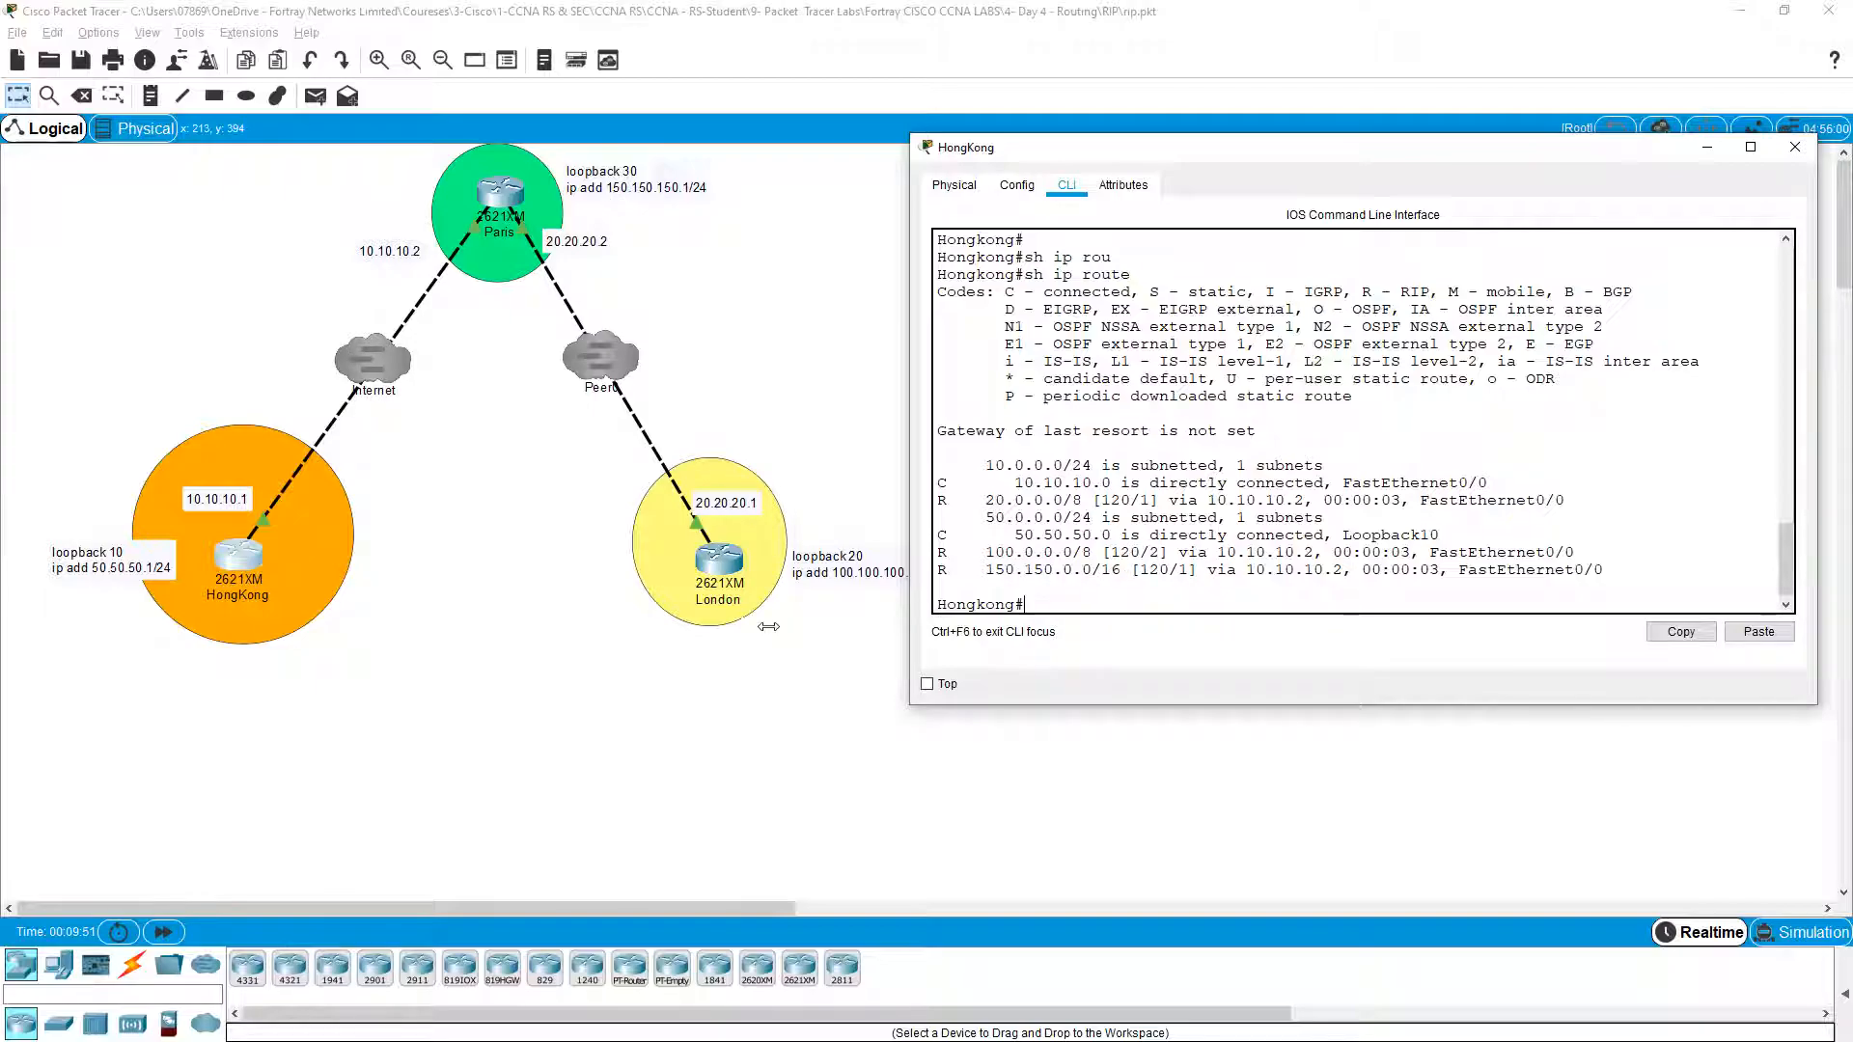
Step: Point out the 150.150.0.0 route, then run 'show ip route rip' on HongKong
drag(986, 570, 1092, 573)
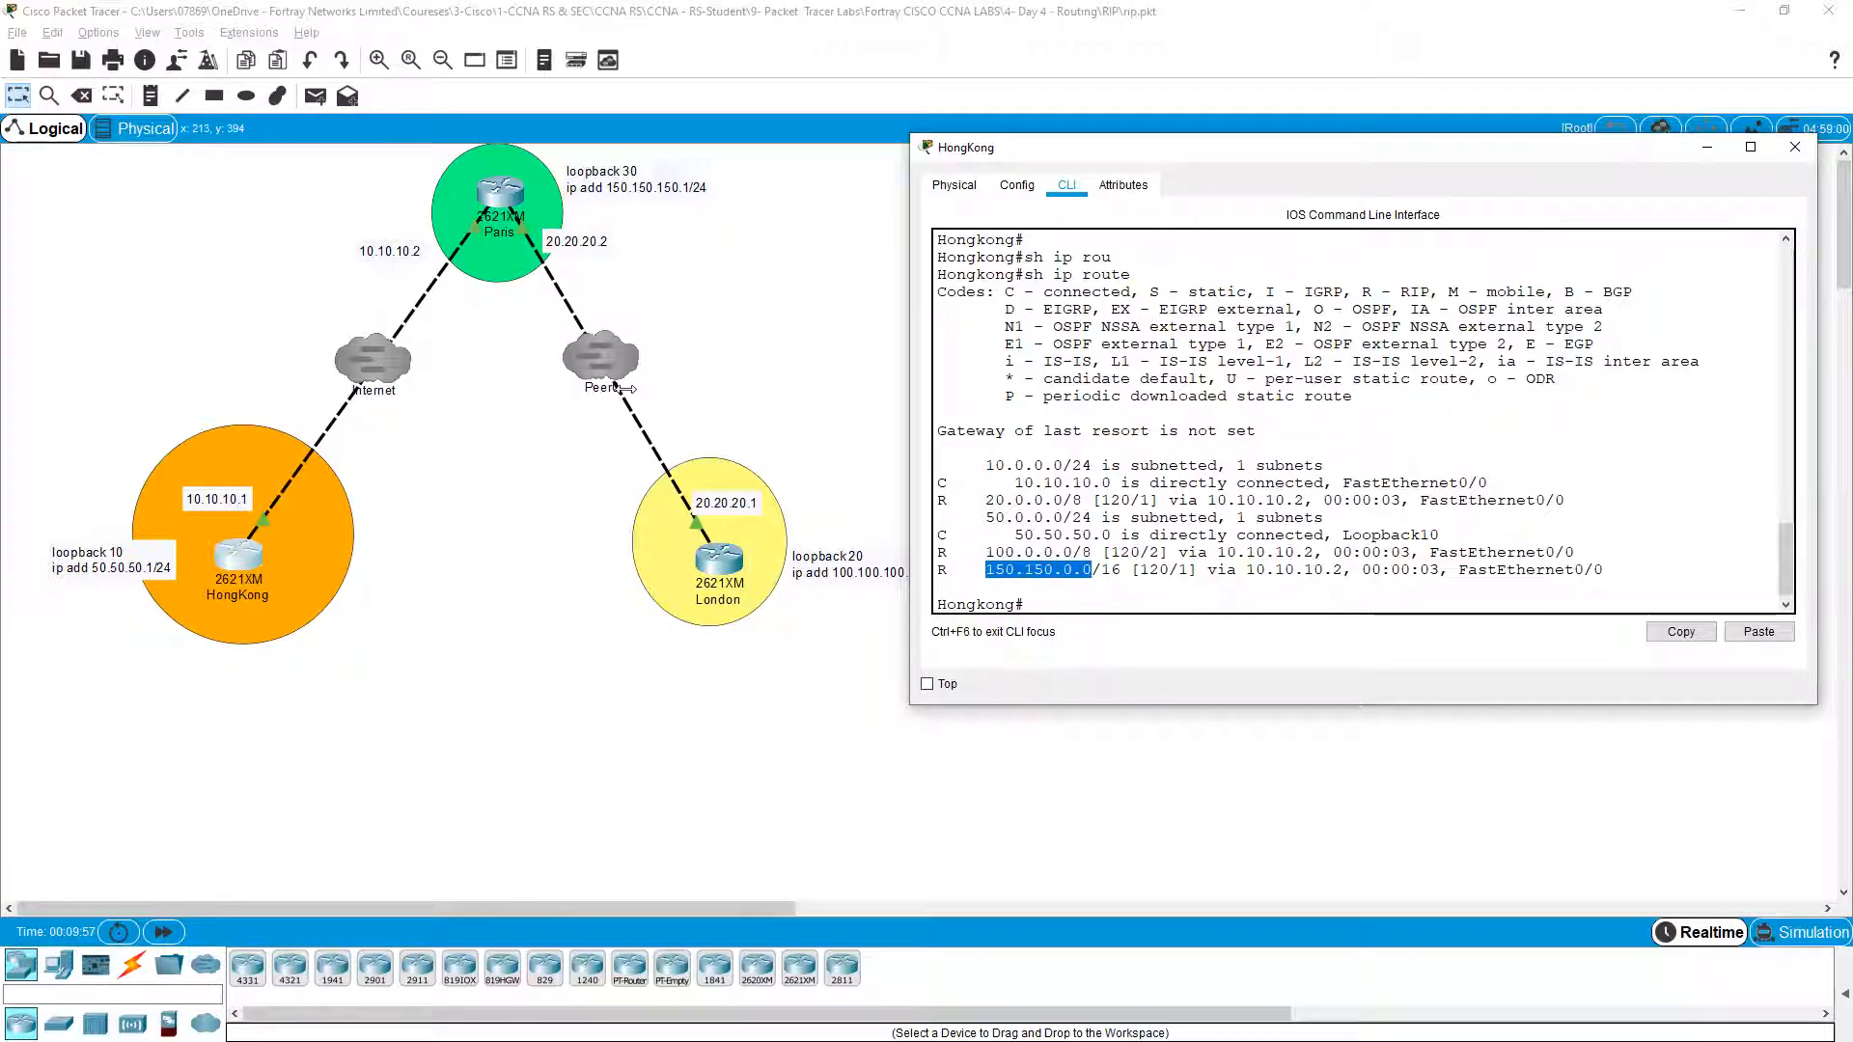
click(999, 546)
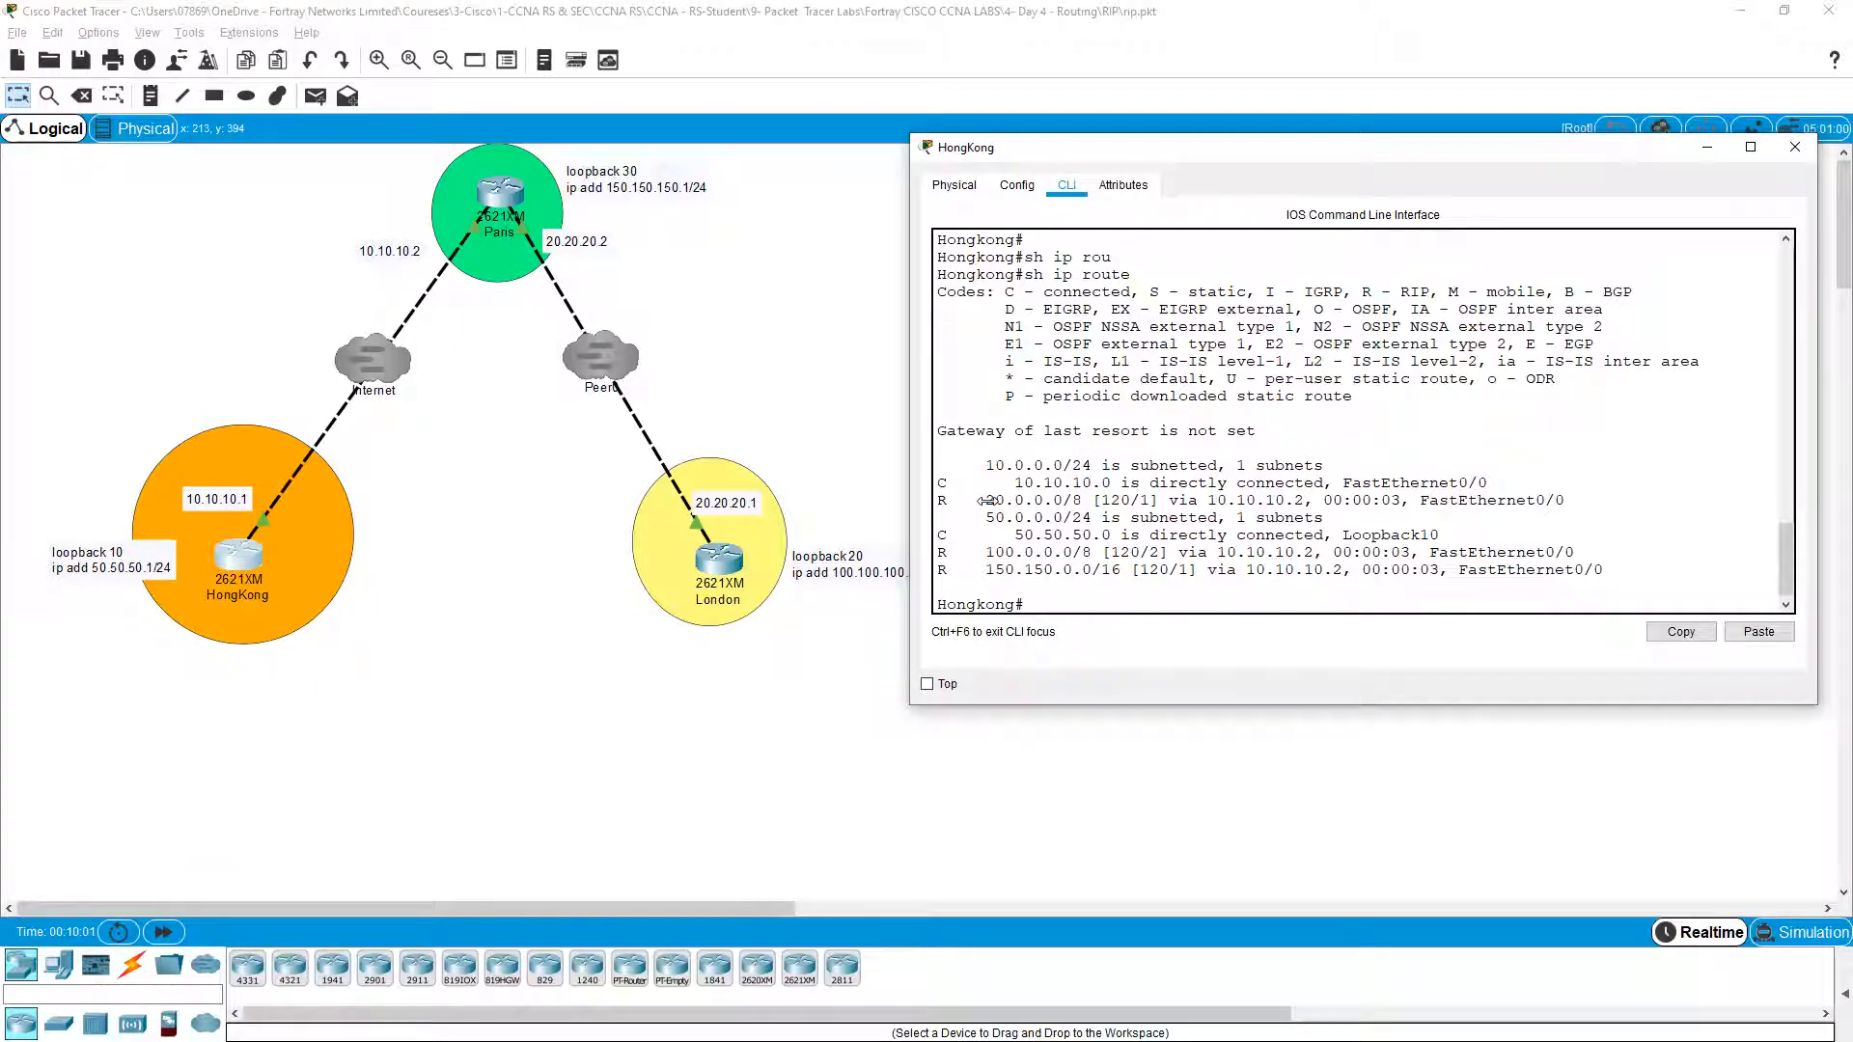
key(Return)
key(Up)
text(rip)
key(Tab)
key(Return)
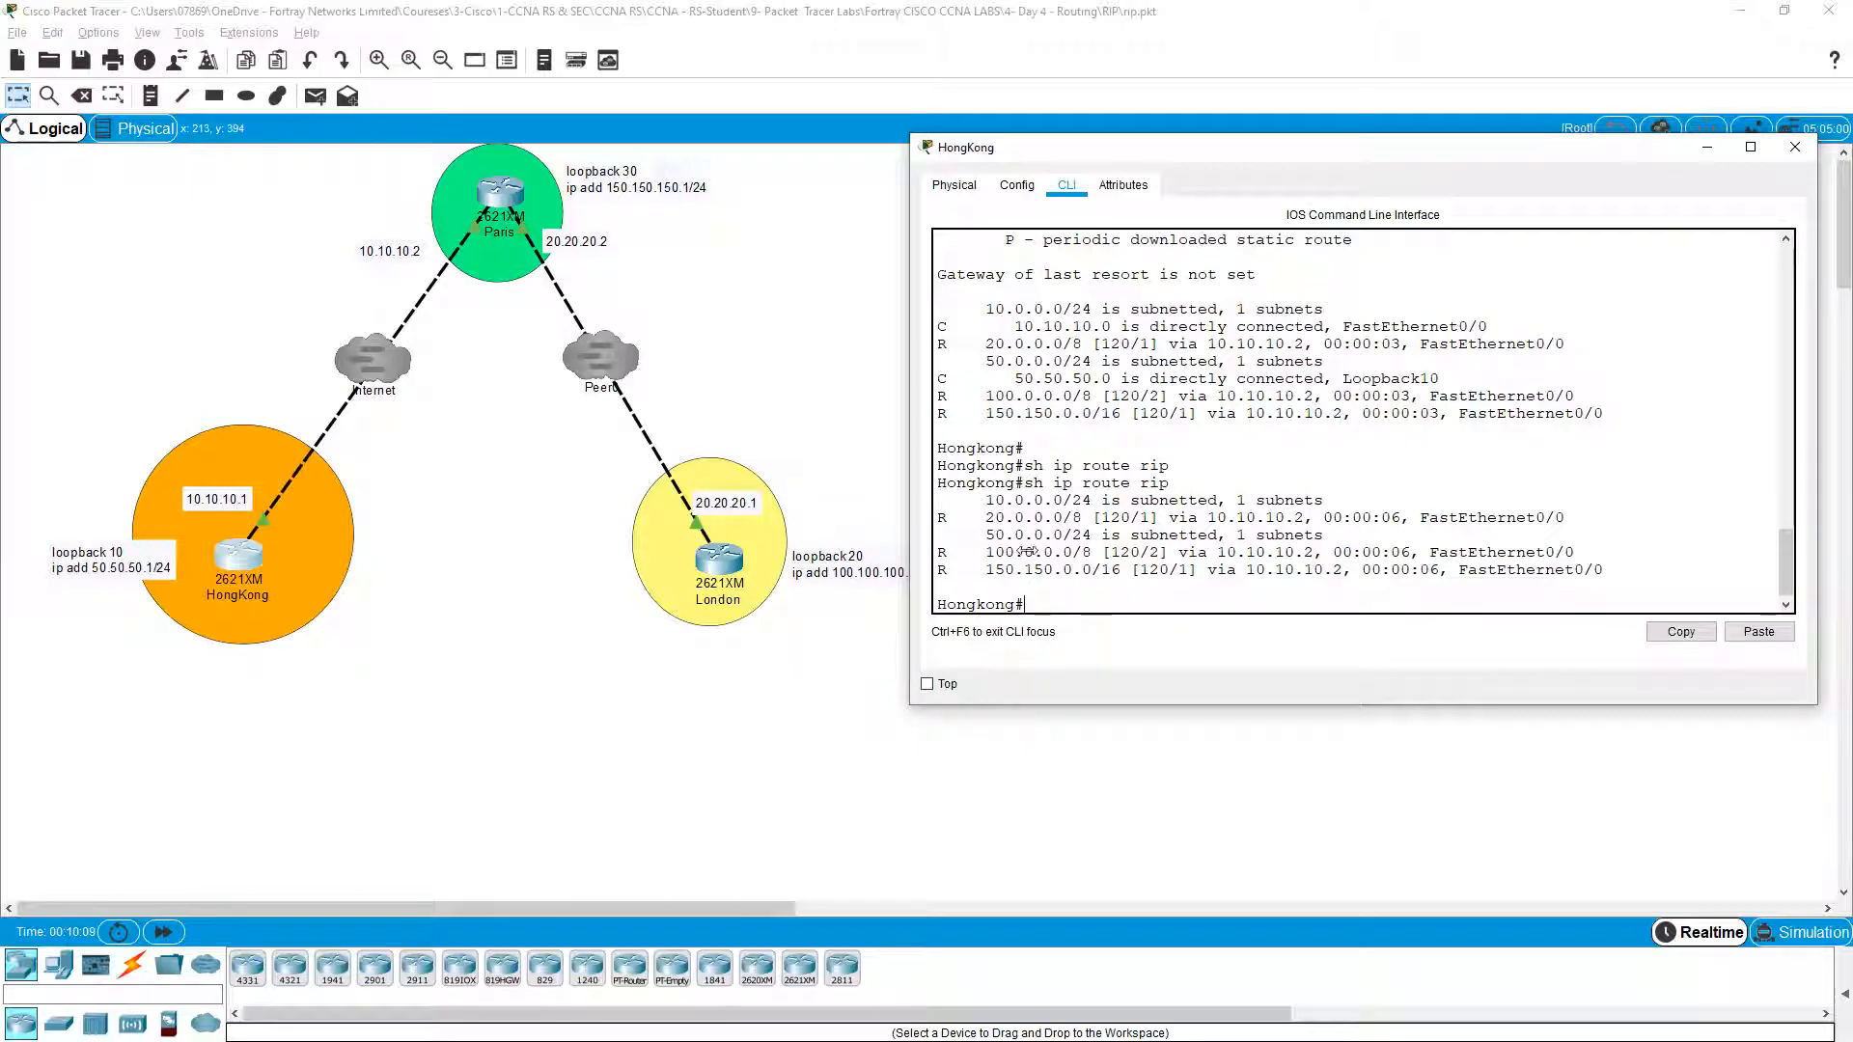
Step: Point out the 20.0.0.0/8, 100.0.0.0/8 and 150.150.0.0/16 RIP routes in the output
drag(984, 522, 1272, 541)
click(1269, 542)
drag(987, 553, 1103, 553)
click(1102, 553)
drag(978, 569, 1137, 571)
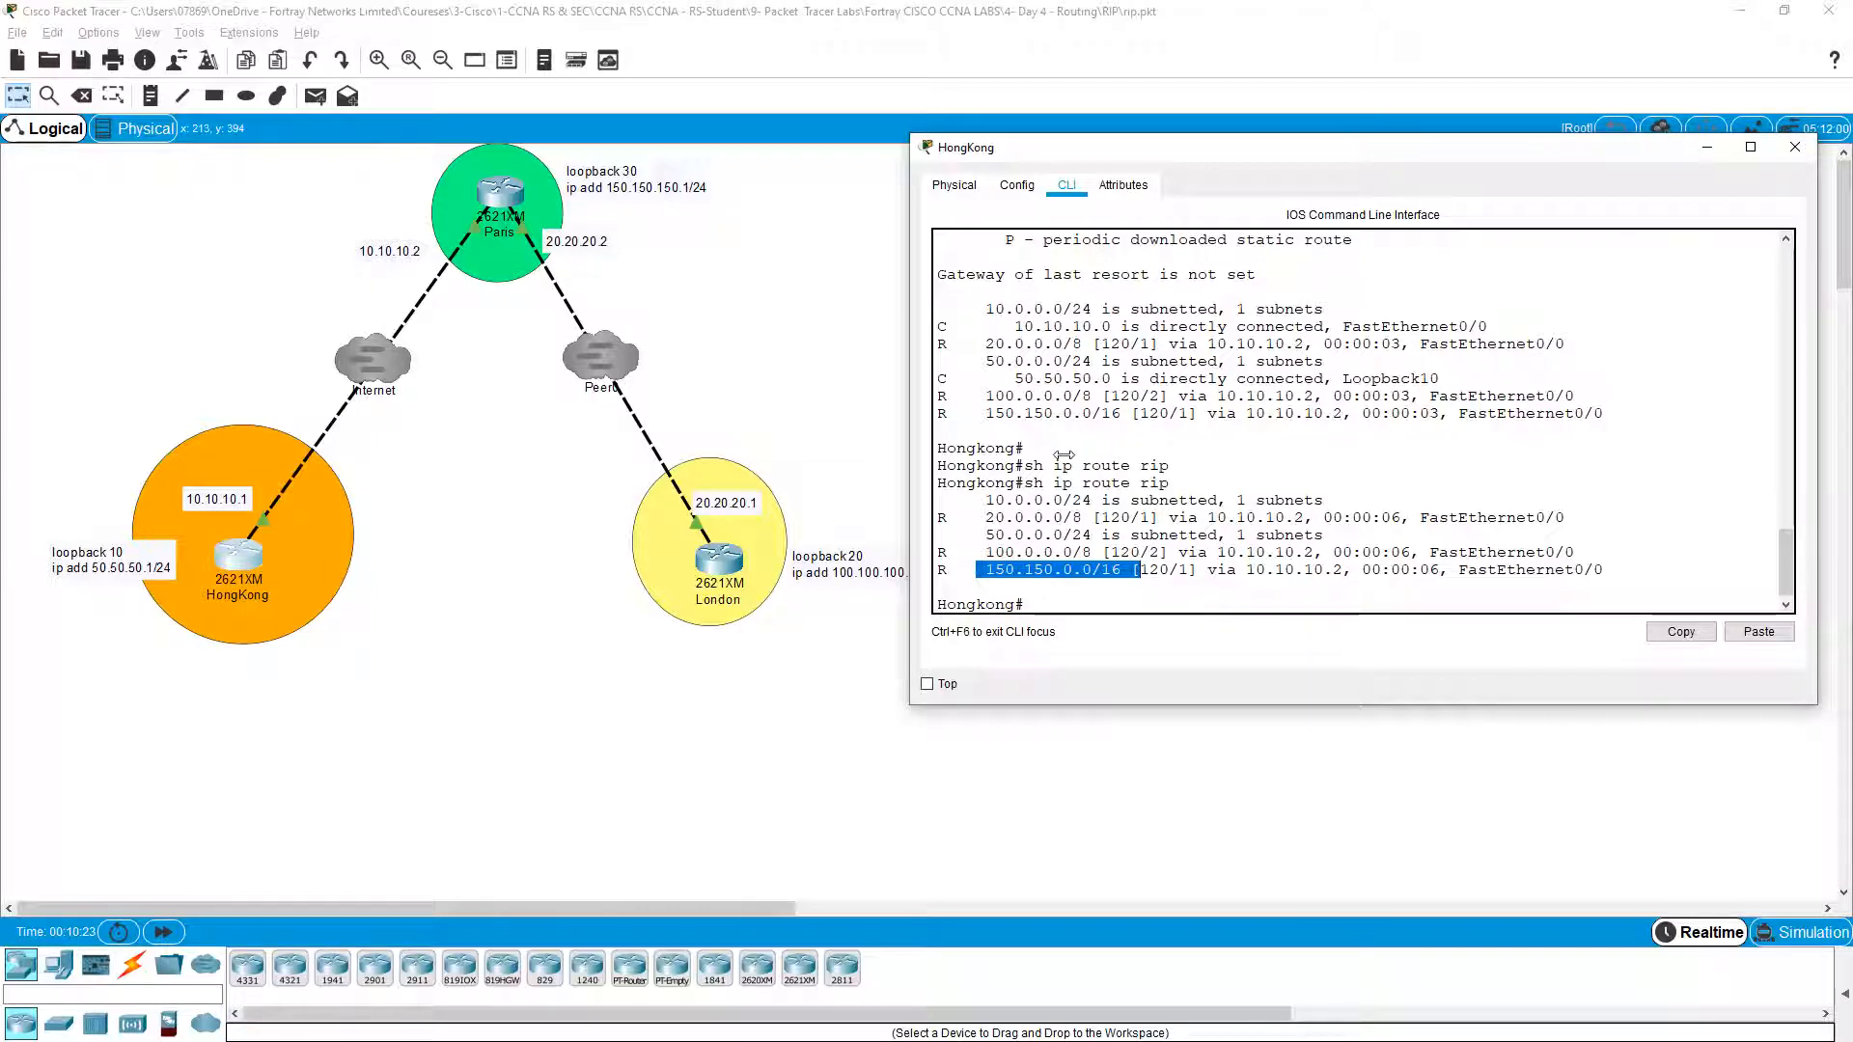
click(1064, 466)
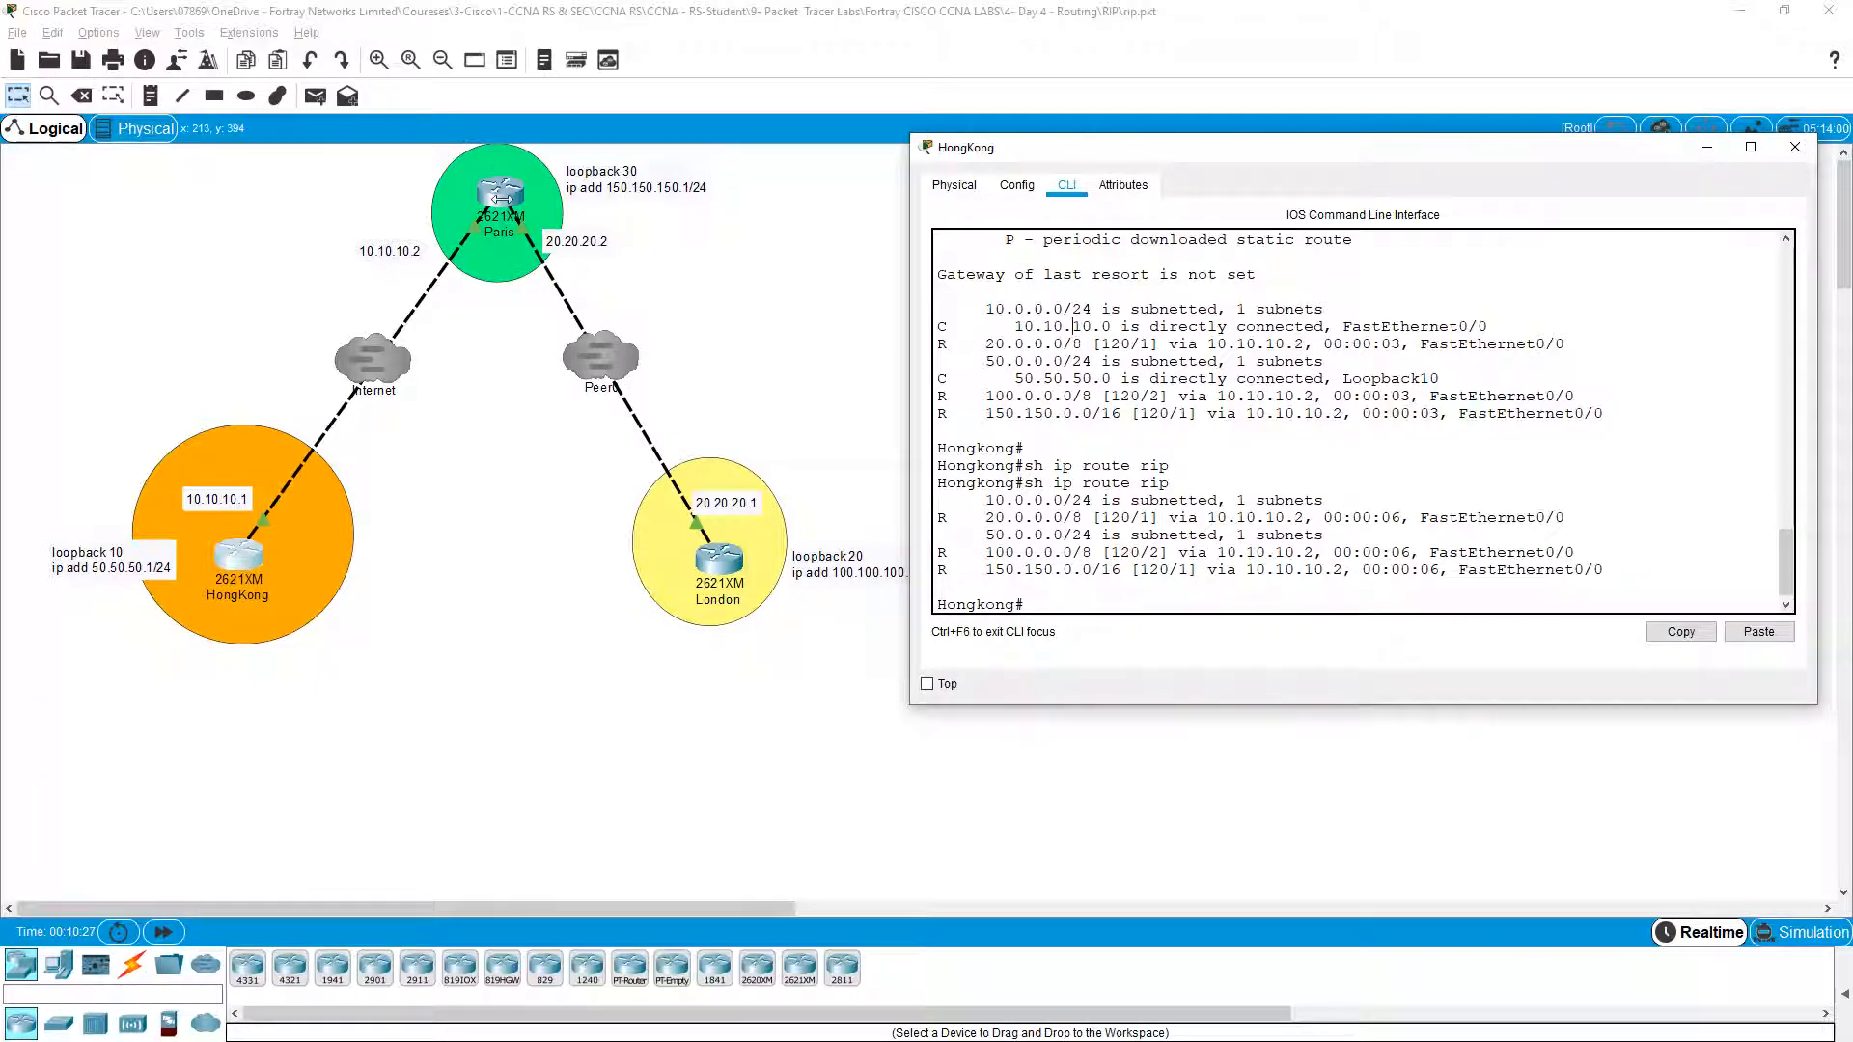
click(502, 198)
Step: Run 'show ip route rip' on Paris to list its RIP-learned routes
key(Return)
key(Return)
text(sh ip rp)
key(Tab)
key(BackSpace)
text(o)
key(Tab)
text(rip)
key(Tab)
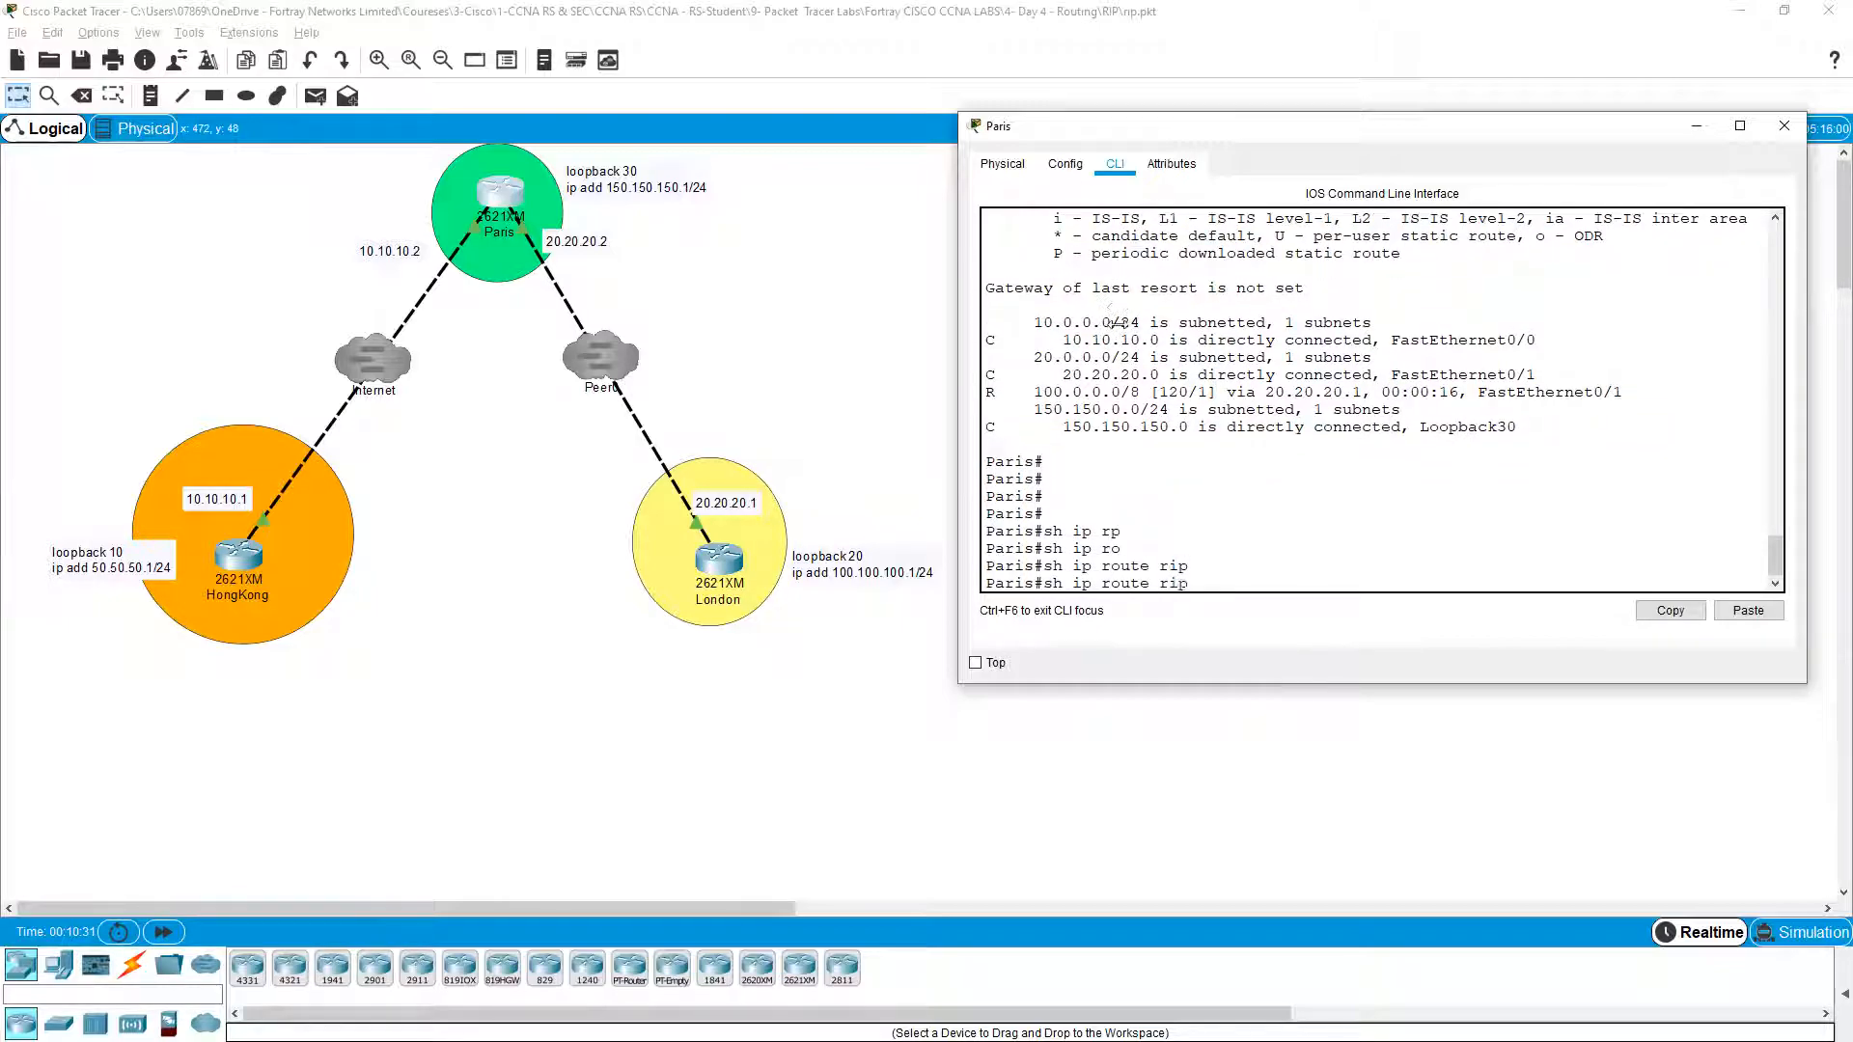
key(Return)
key(Return)
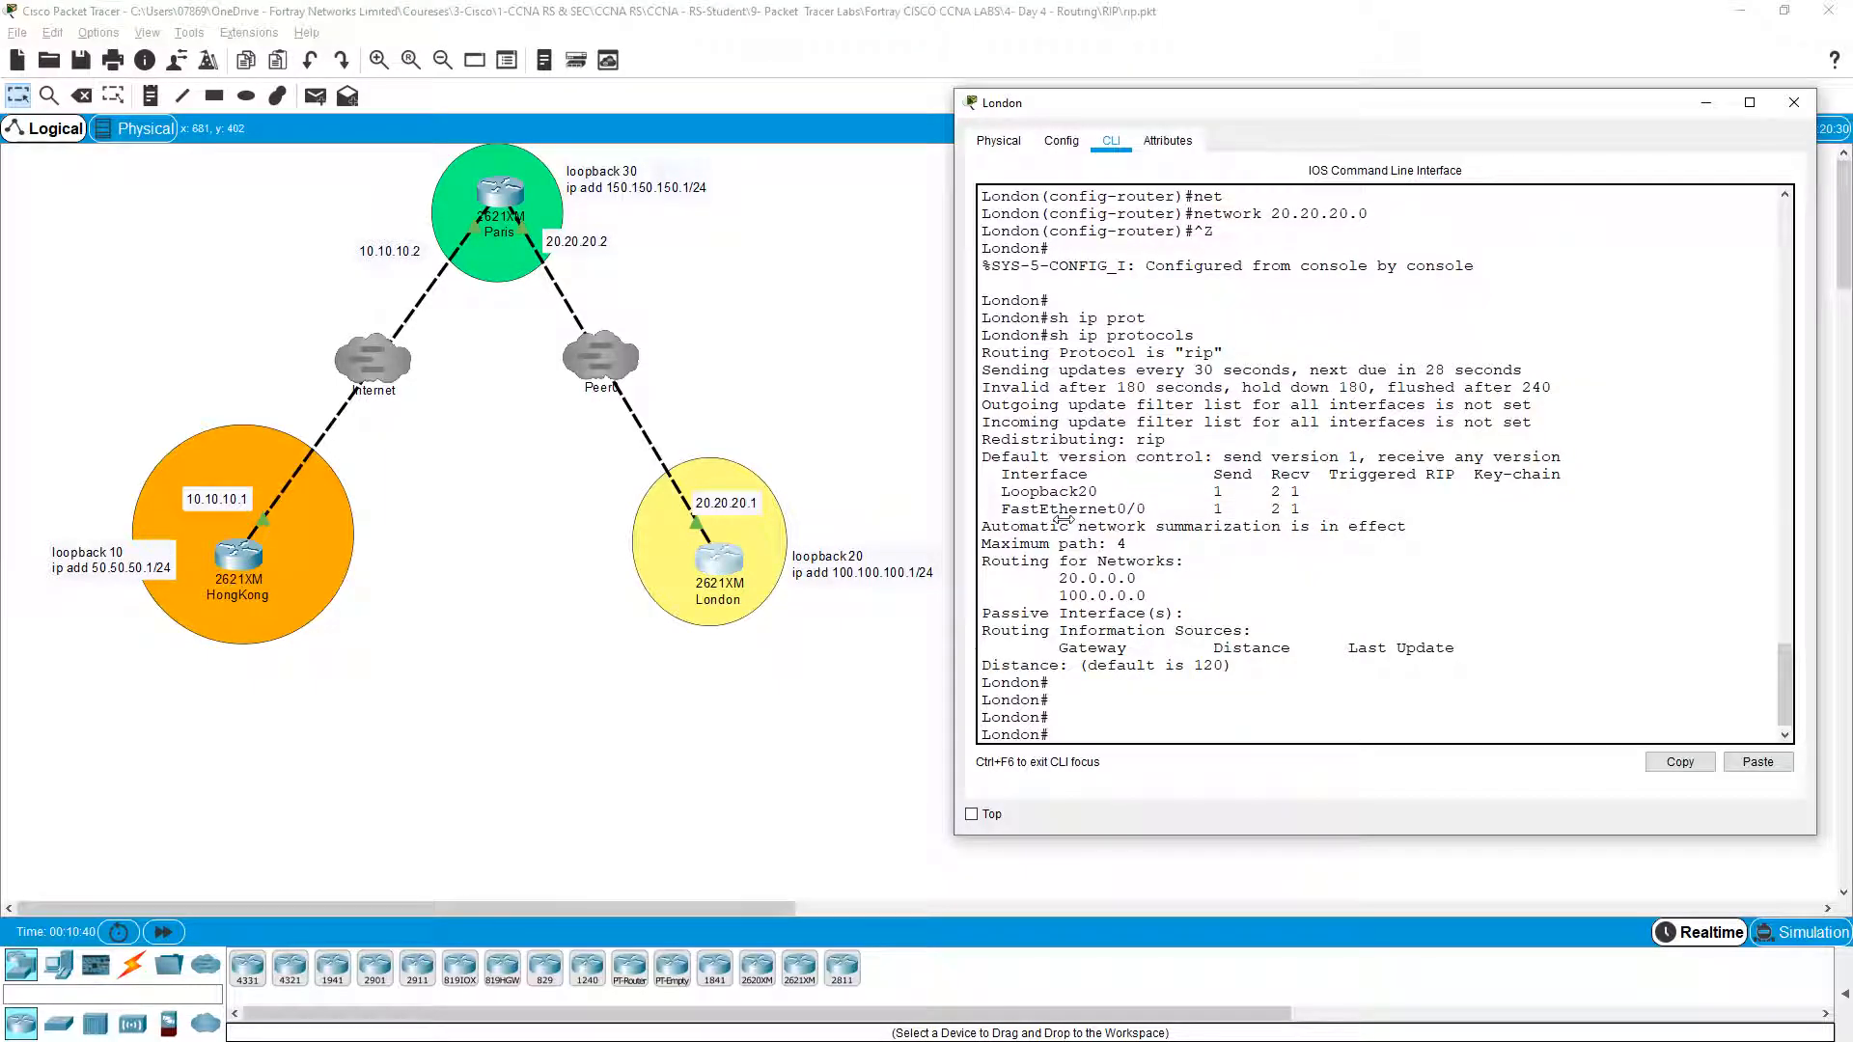
Step: Run 'show ip route rip' on London to list its RIP-learned routes
key(Return)
key(Return)
text(sh i)
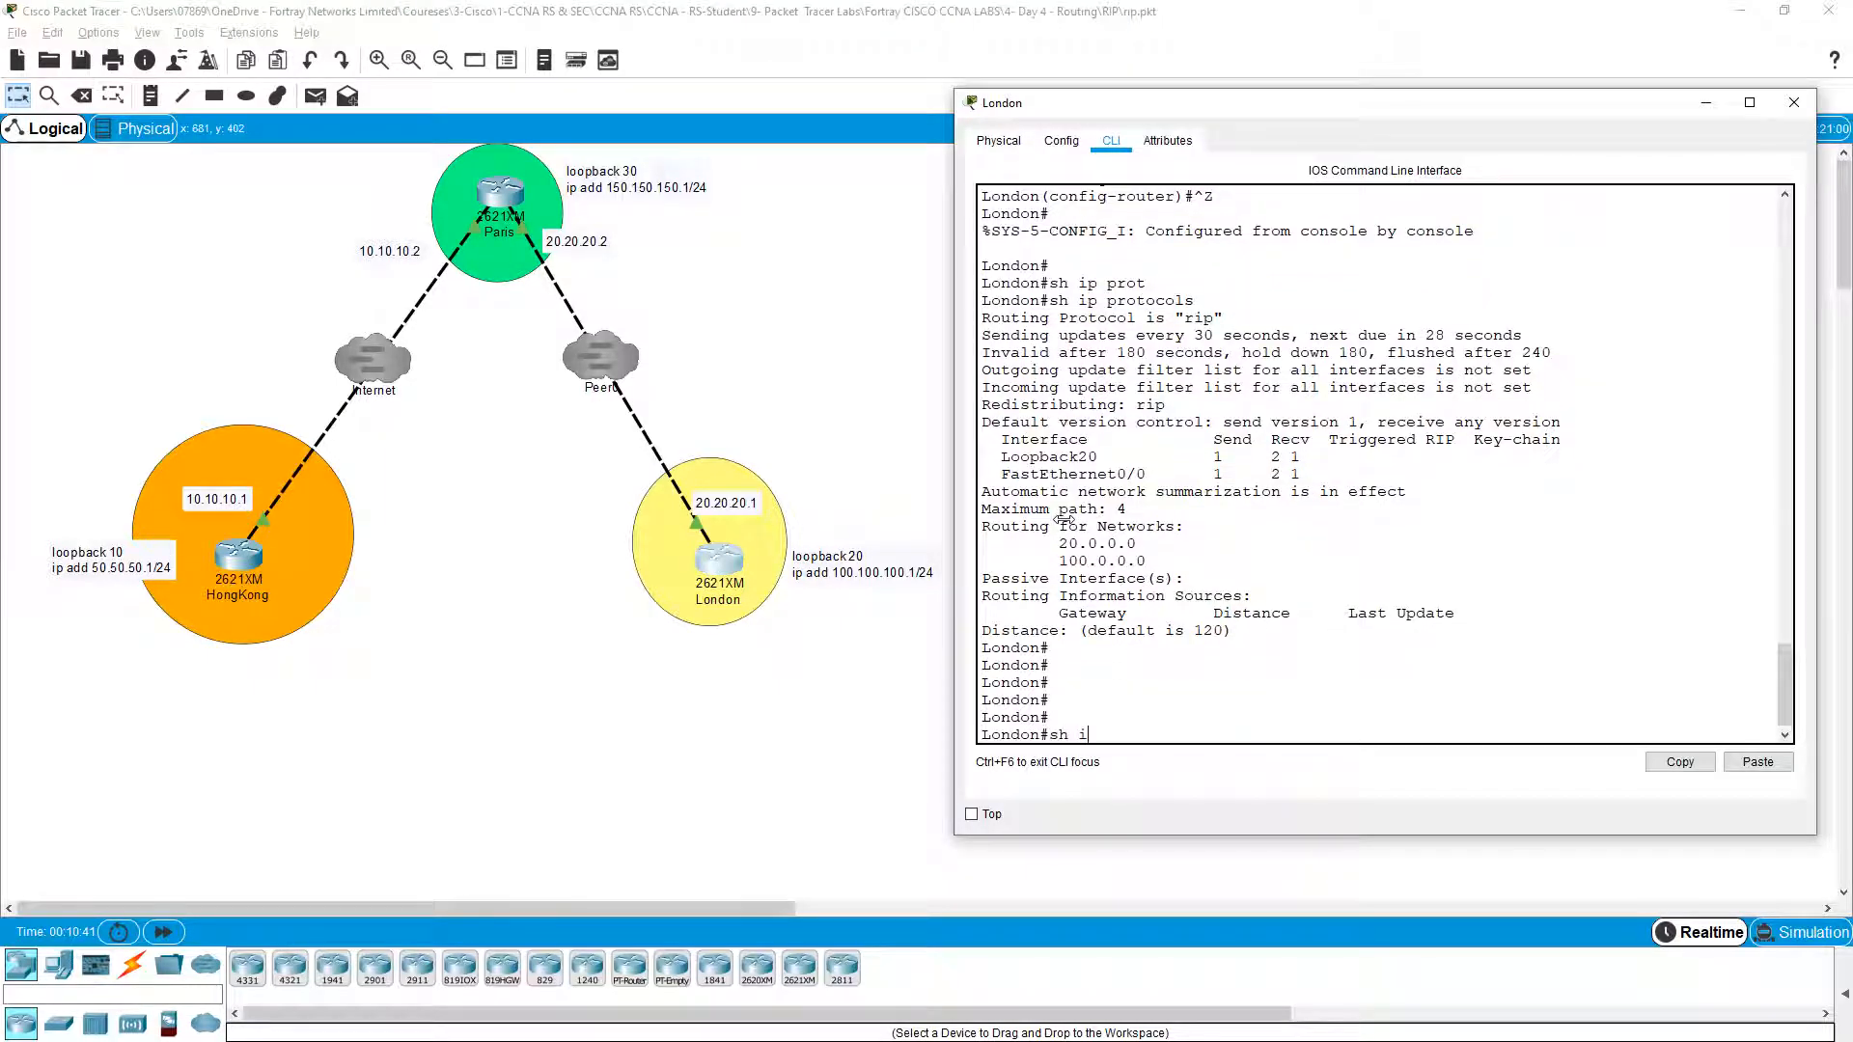
text(p ro)
key(Tab)
key(Tab)
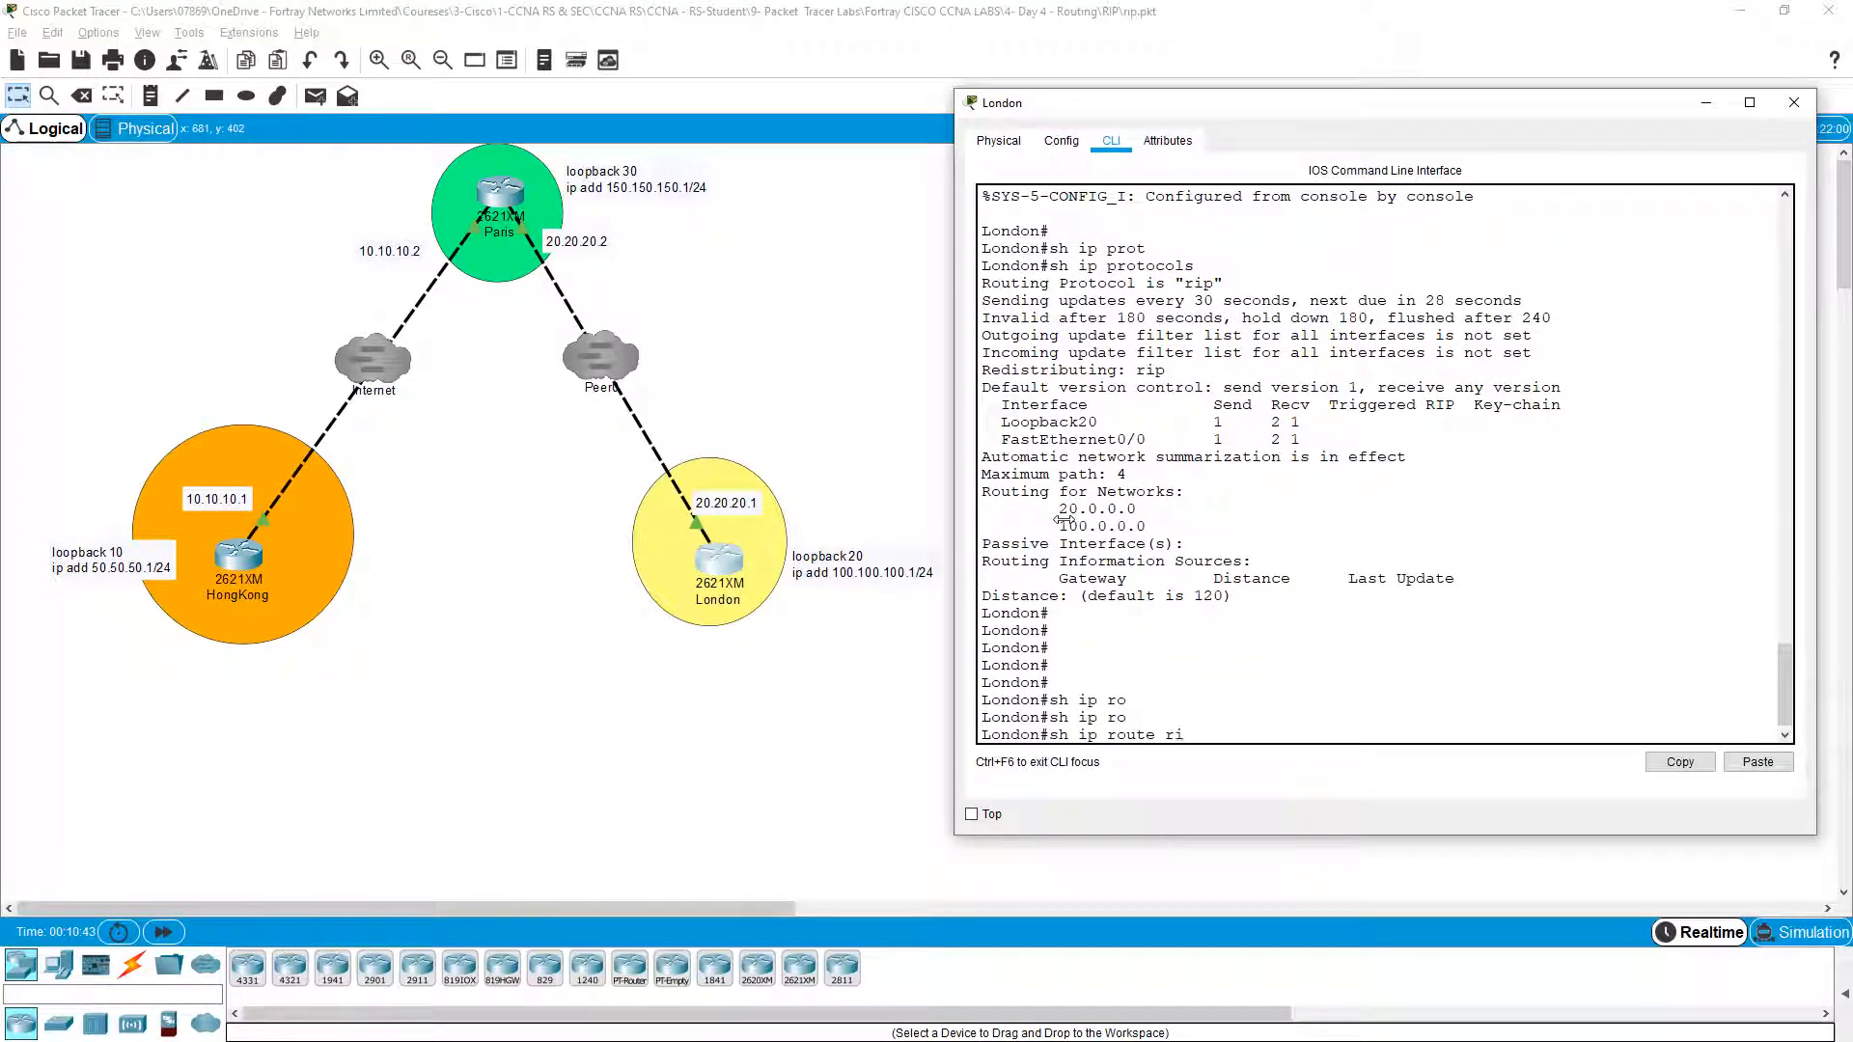
text(p)
key(Tab)
key(Return)
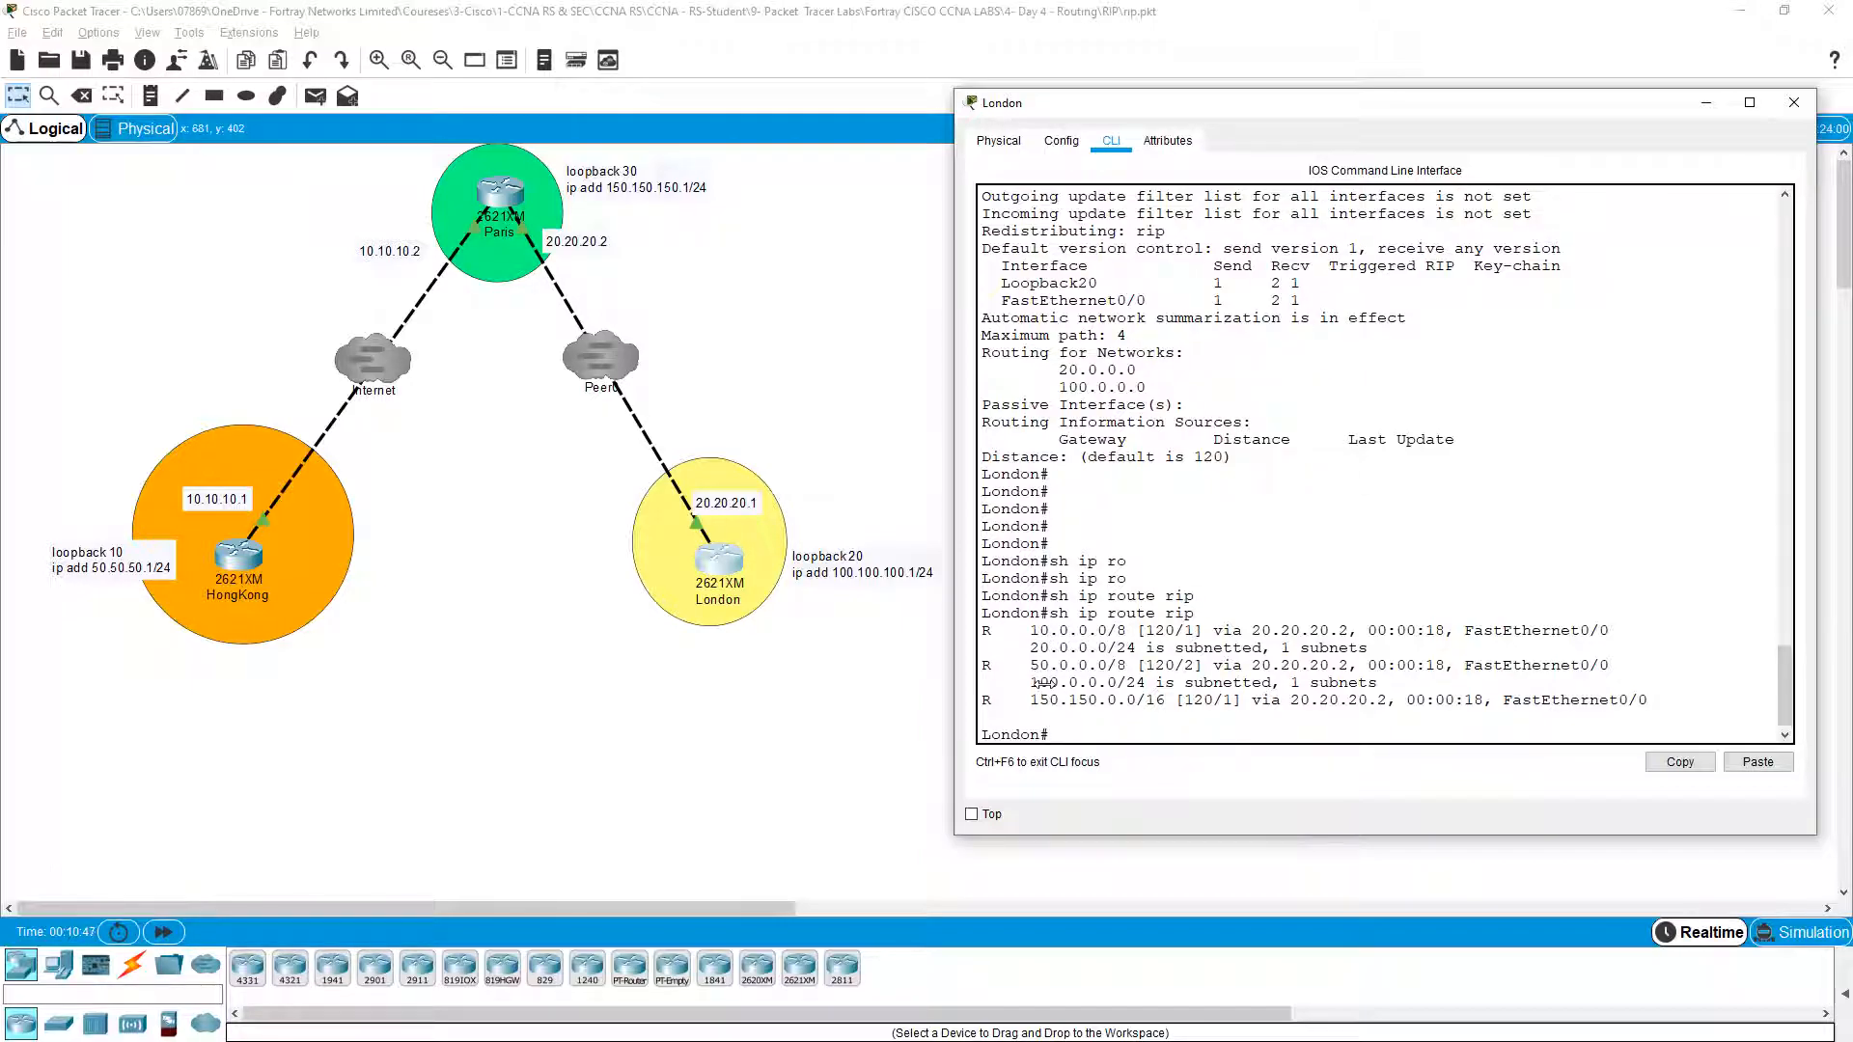
Step: Point out London's 50.0.0.0 and 150.150.0.0 RIP routes and begin a ping to 50.50.50.1
drag(1032, 663, 1294, 654)
click(1300, 650)
drag(1030, 701, 1117, 703)
click(1116, 704)
key(Return)
key(Return)
key(Return)
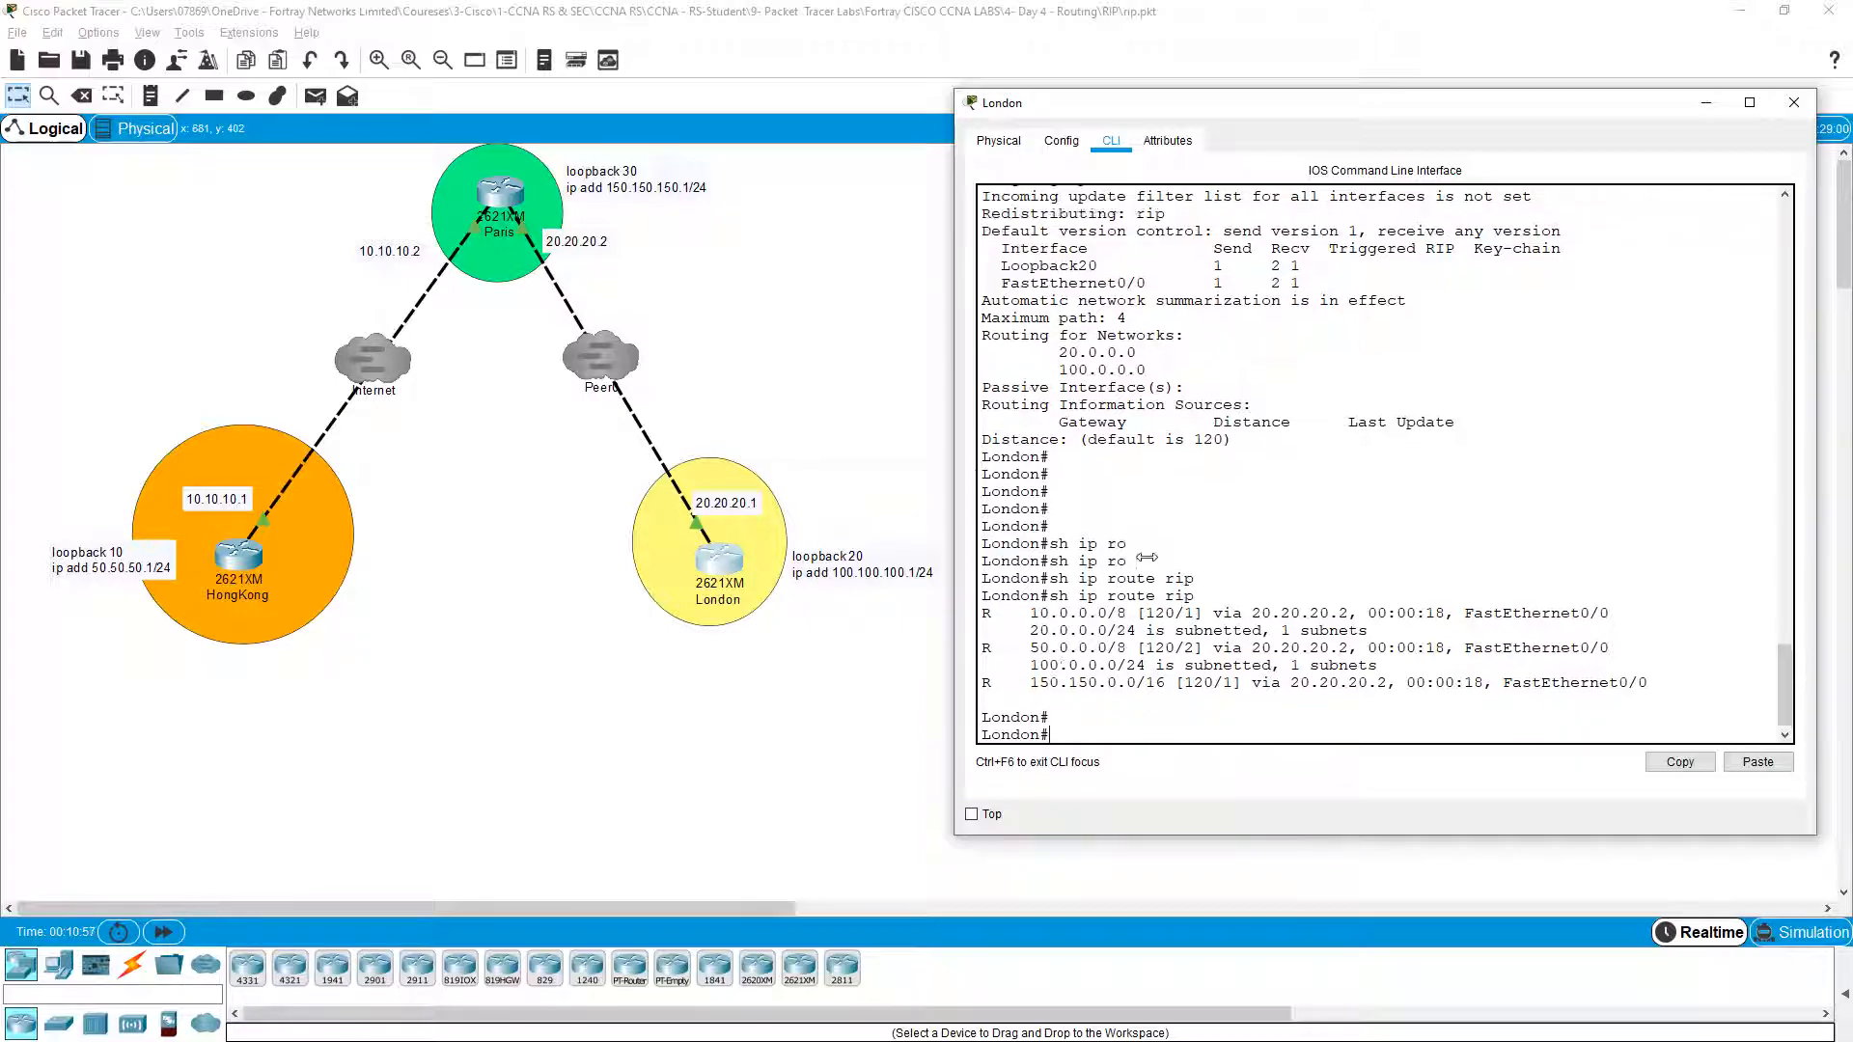
key(Return)
key(Return)
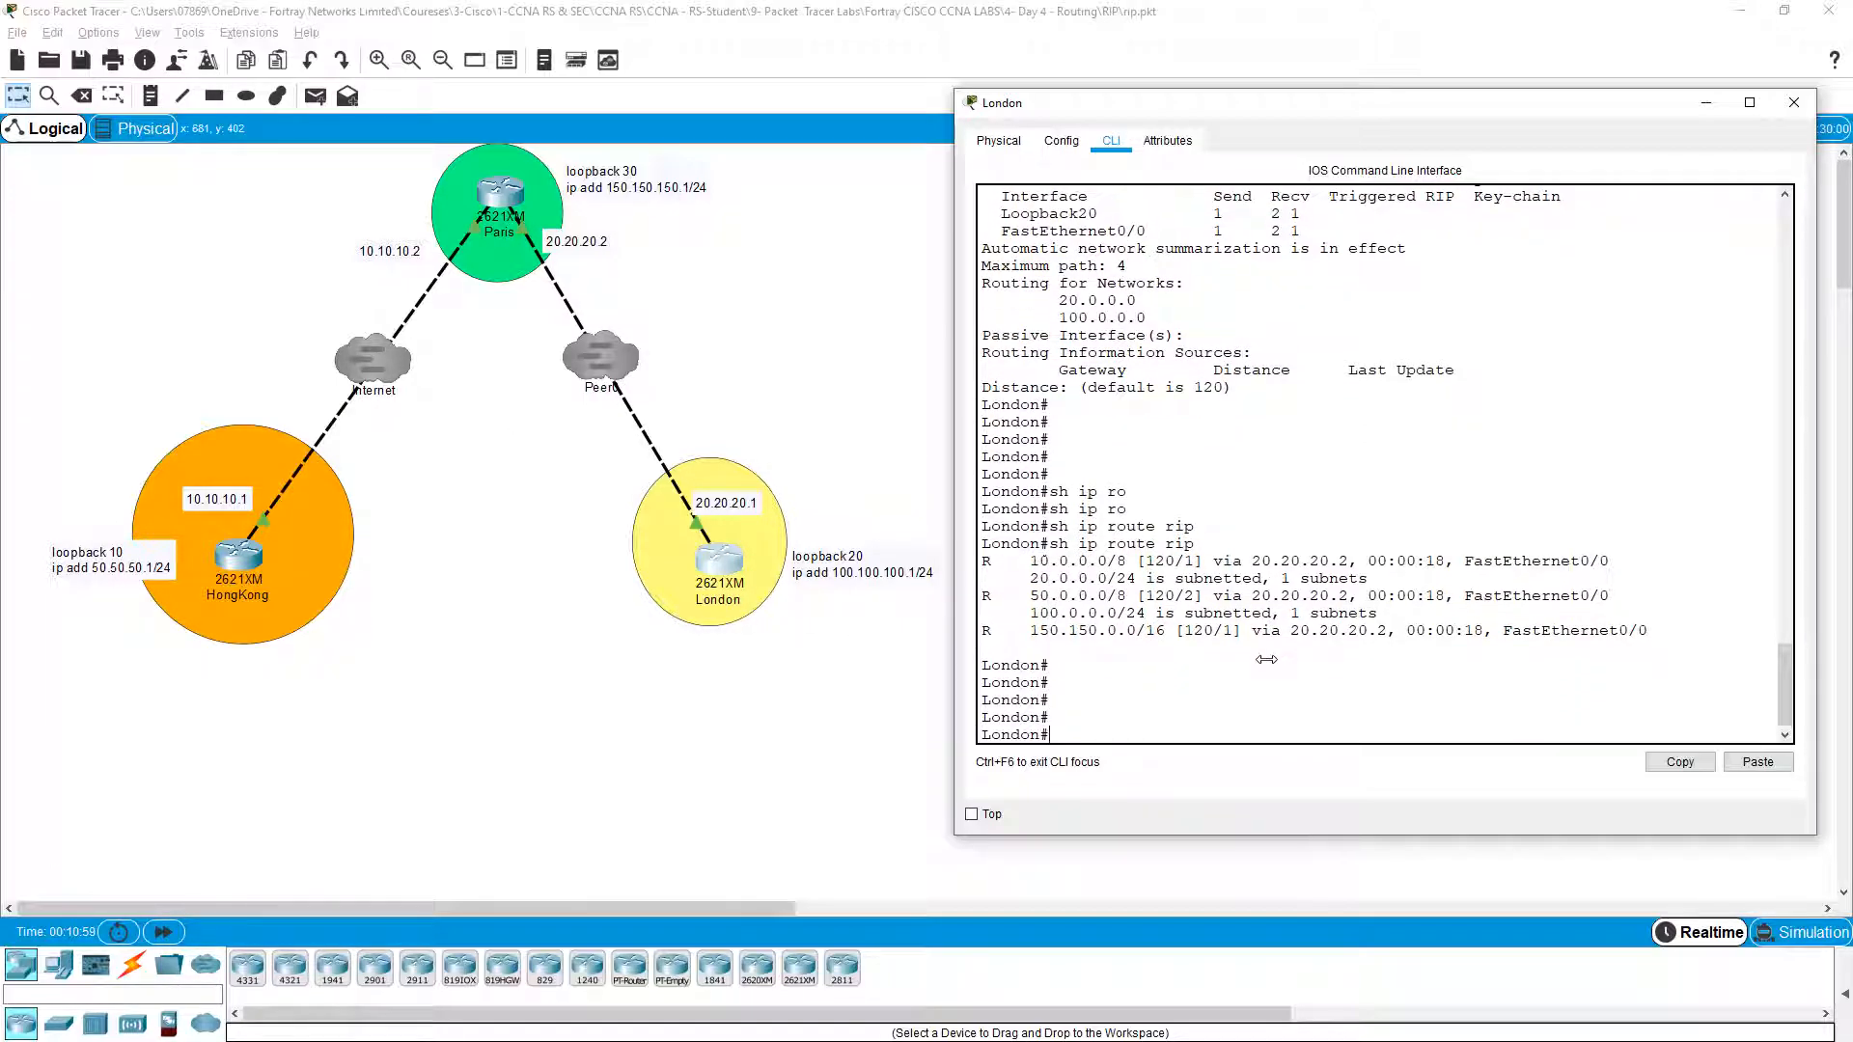
text(ping)
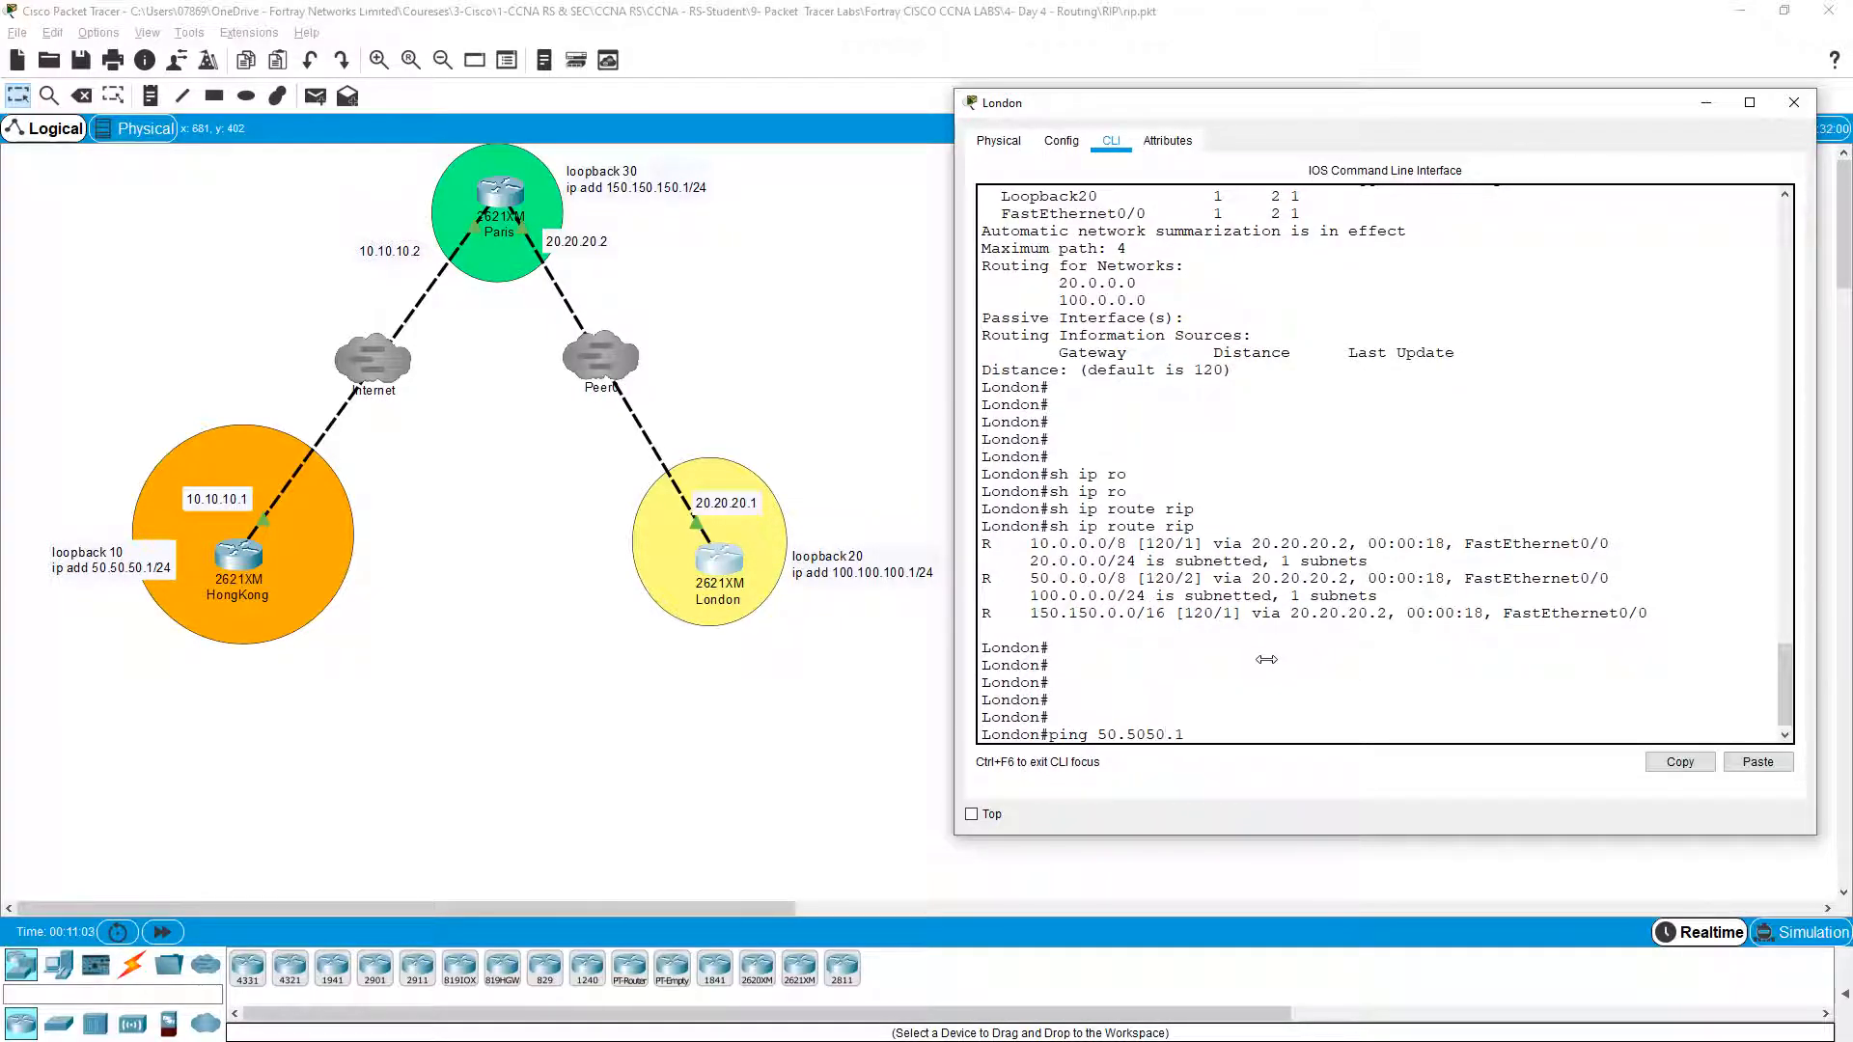
text( 50.50.50.1)
Step: From London, ping 50.50.50.1 at 100% and traceroute it via 20.20.20.2 and 10.10.10.1
key(Return)
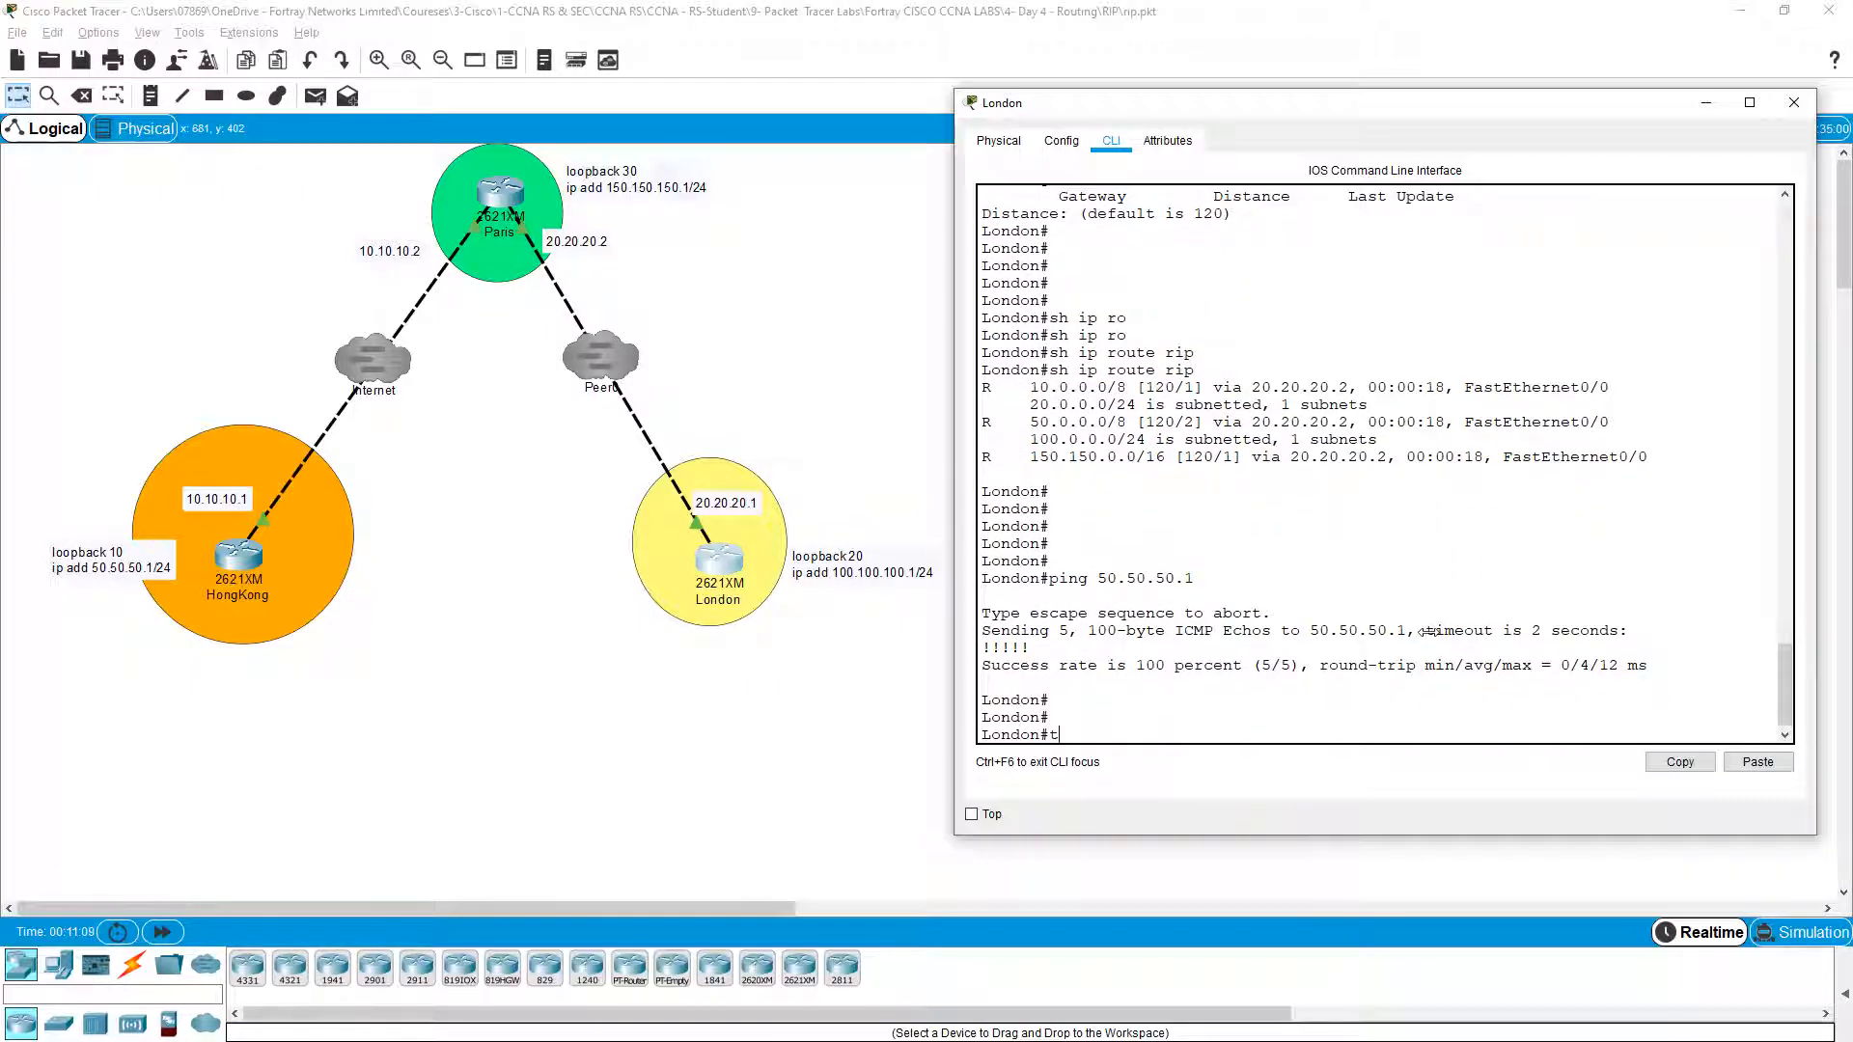
text(r)
key(Tab)
text(50.50..)
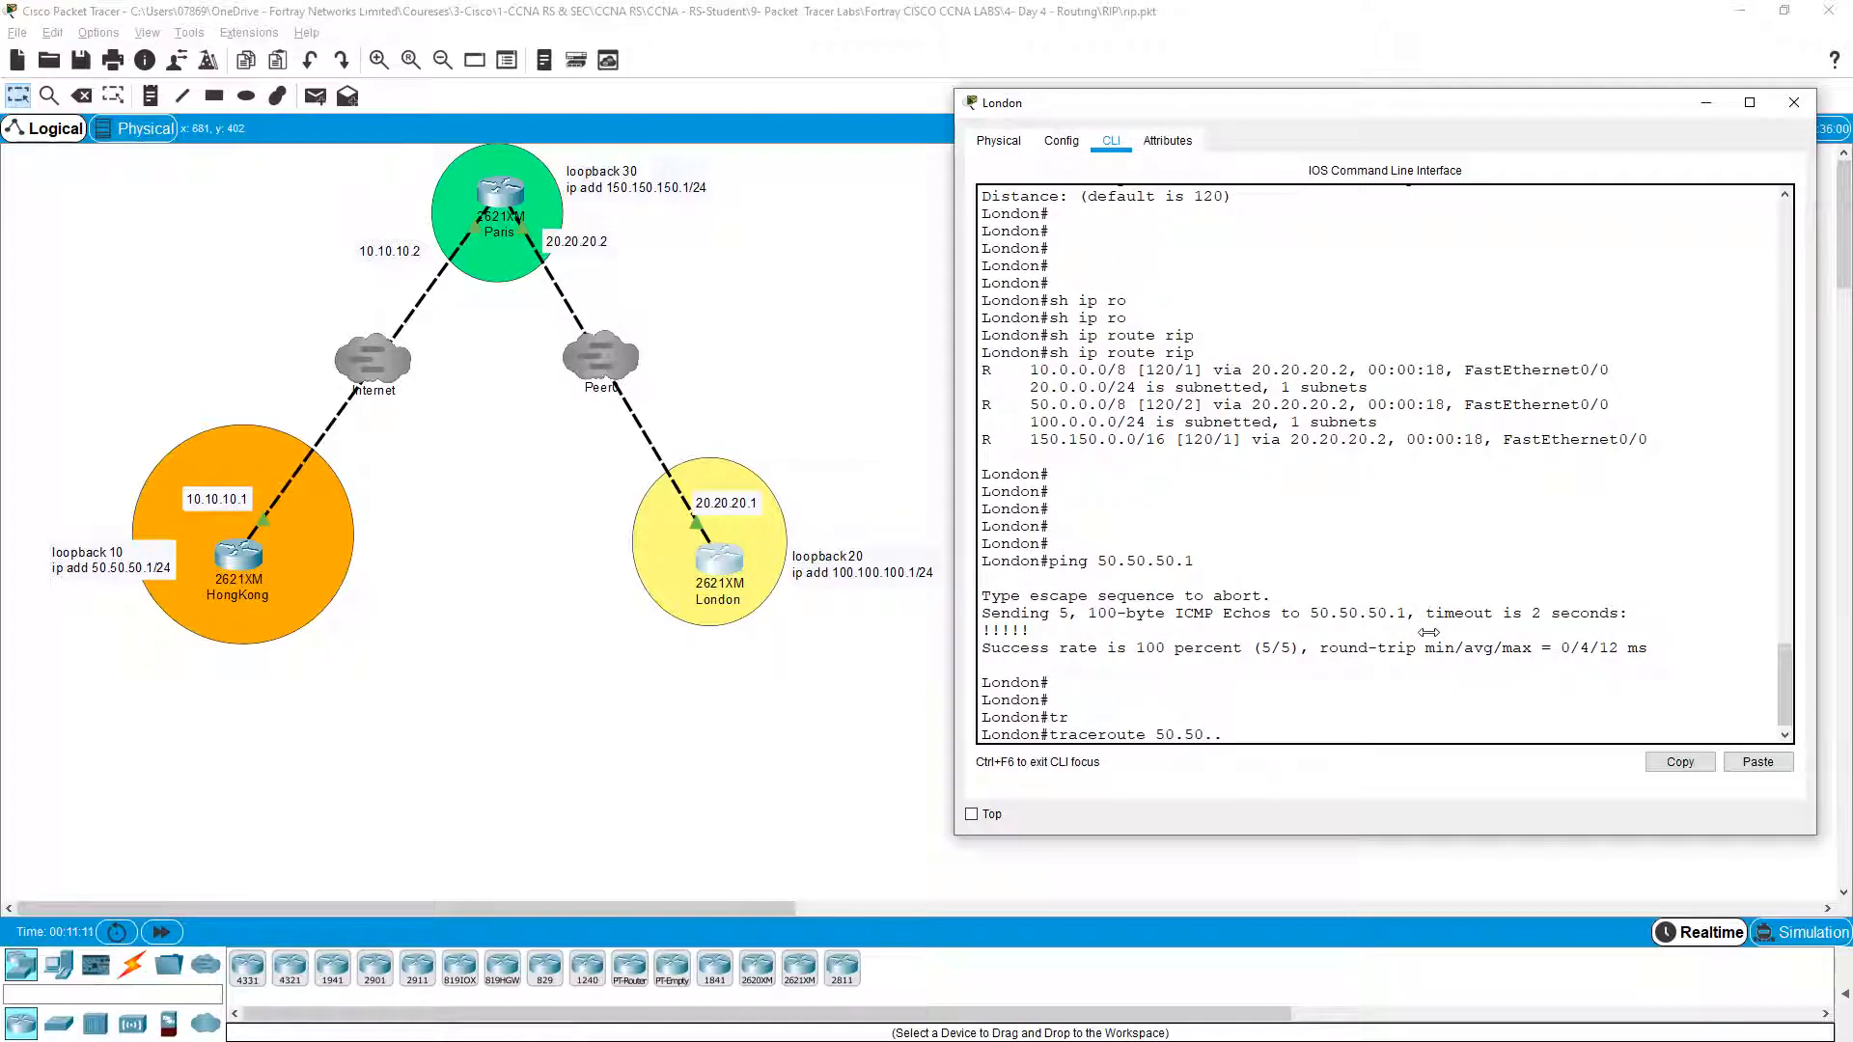
key(BackSpace)
text(50.1)
key(Return)
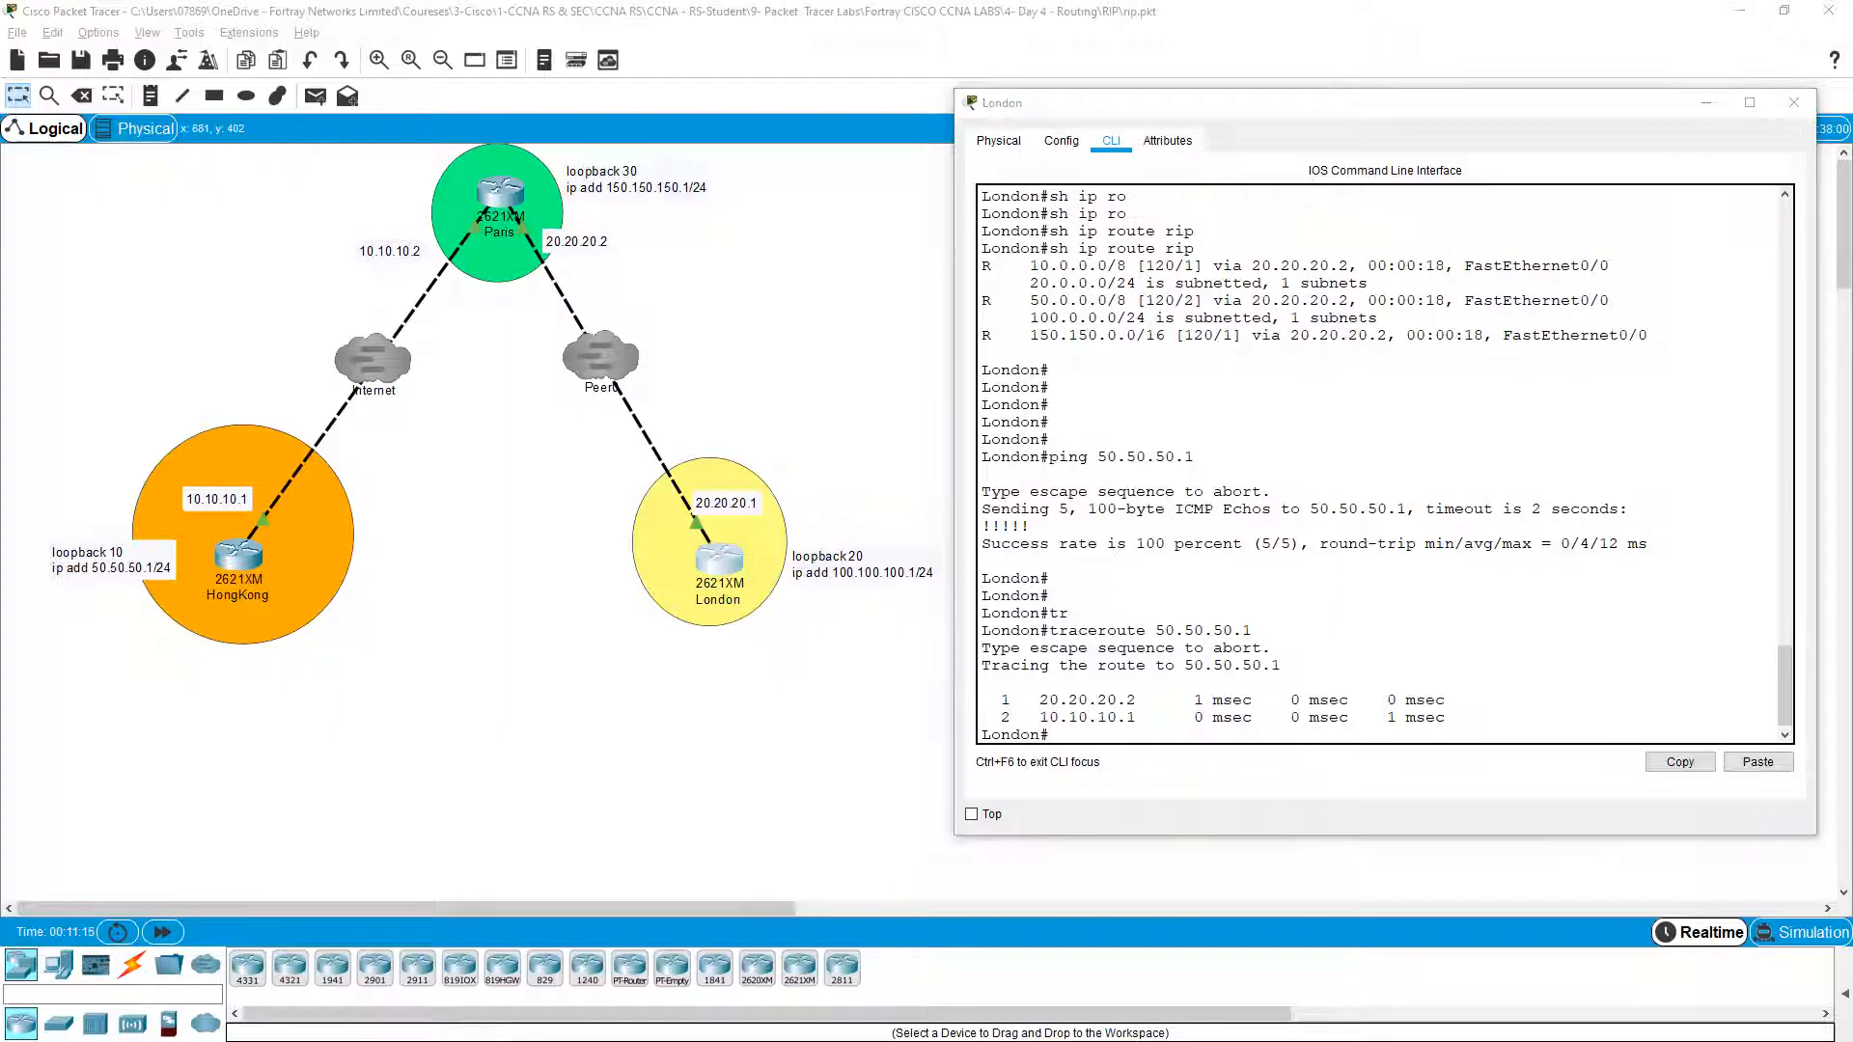
drag(1033, 699, 1088, 694)
drag(1254, 580, 1282, 586)
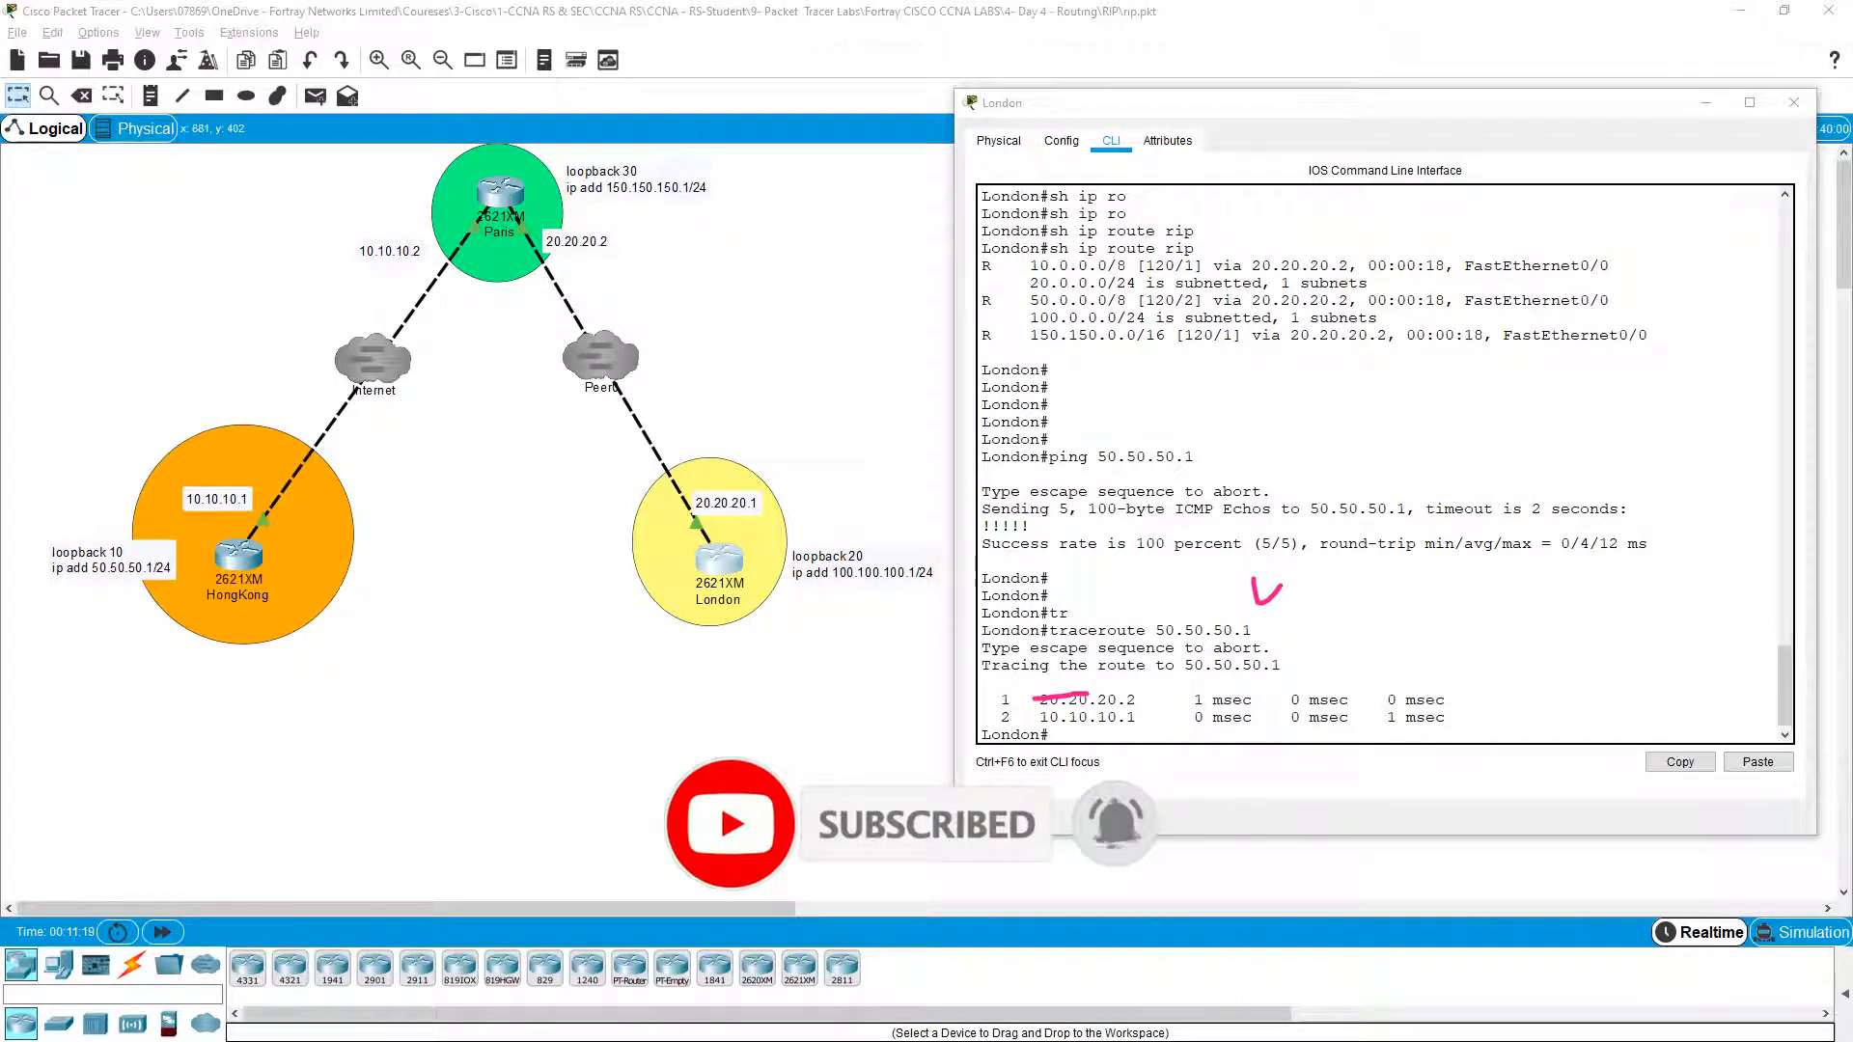
mouse_move(793, 497)
mouse_down()
mouse_move(565, 183)
mouse_move(384, 377)
mouse_move(339, 454)
mouse_move(360, 456)
mouse_up()
mouse_move(154, 438)
mouse_down()
mouse_move(675, 232)
mouse_move(725, 399)
mouse_up()
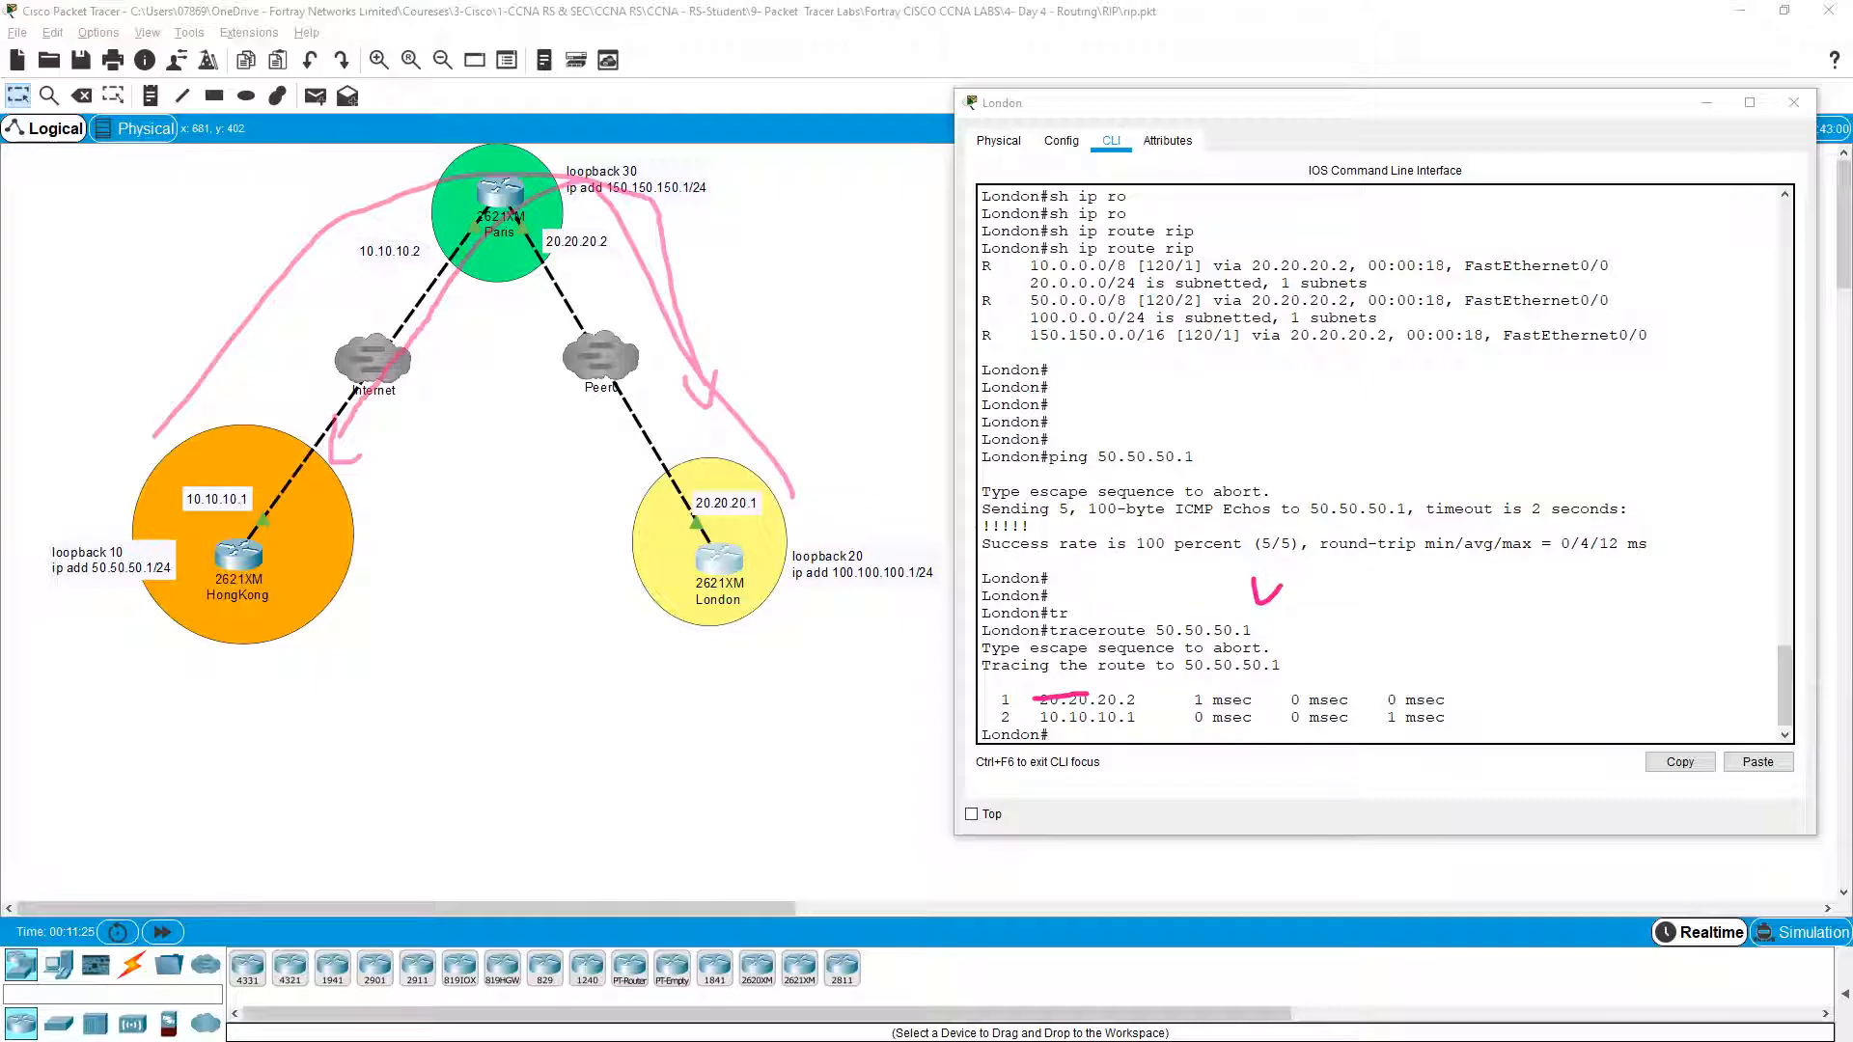